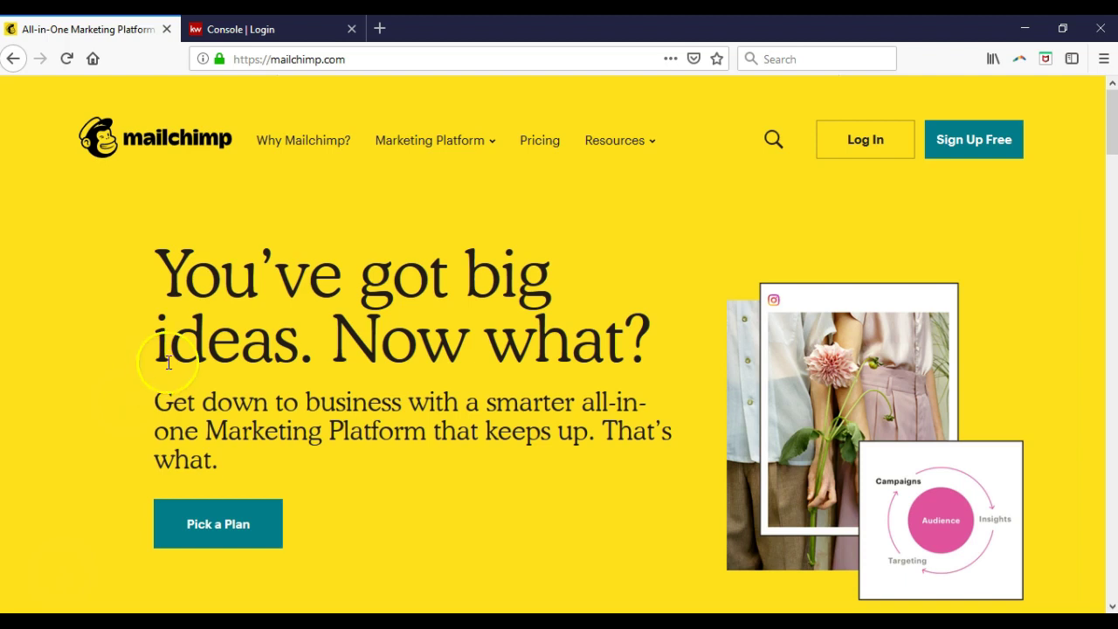
- Open Mailchimp Pricing and review the Premium, Standard, Essential and Free plan comparison table
left_click(548, 144)
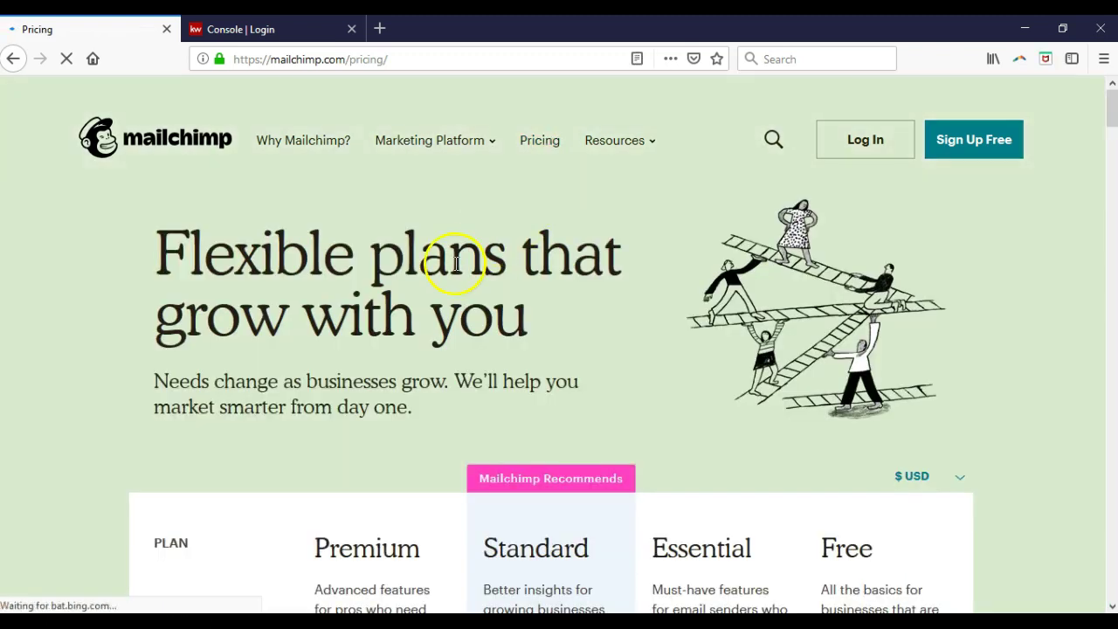
scroll(456, 262, "down", 3)
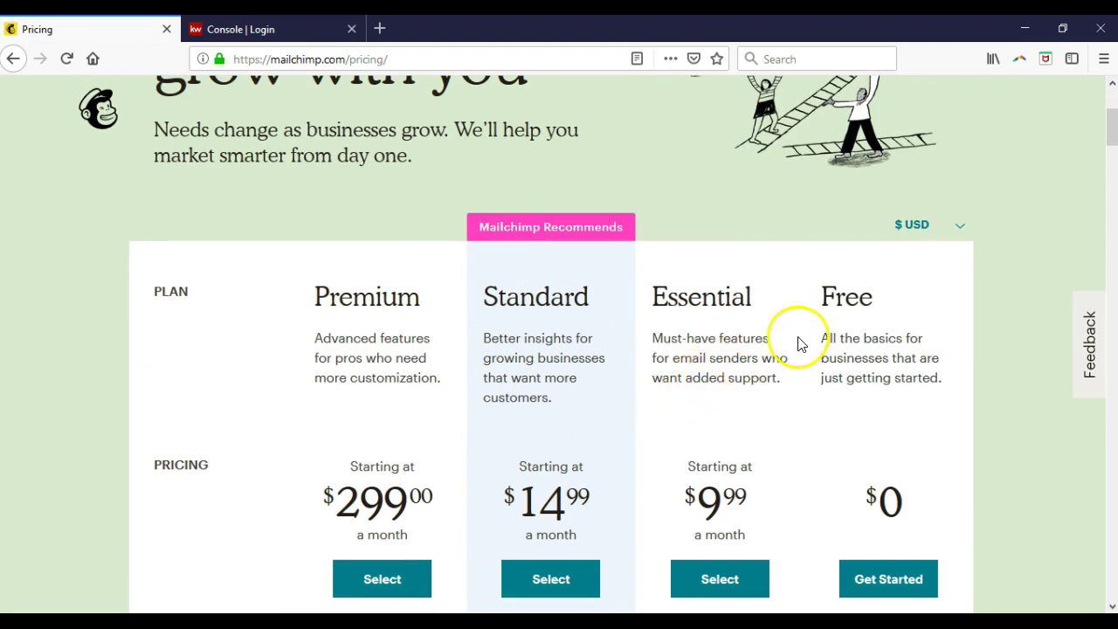
scroll(861, 267, "down", 1)
scroll(868, 284, "down", 2)
scroll(867, 284, "down", 1)
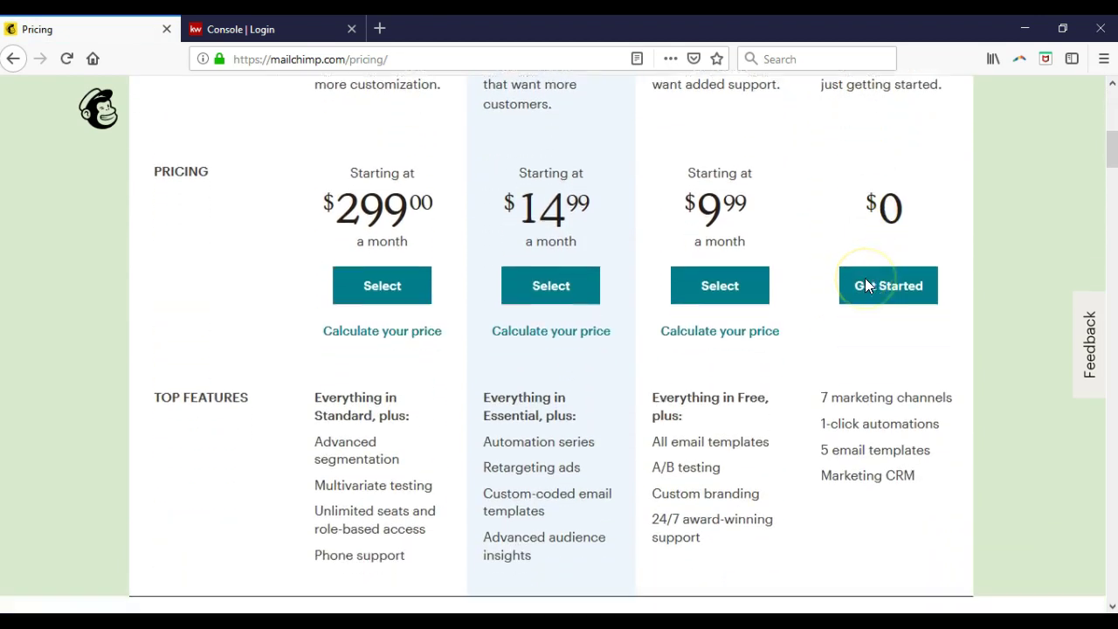
scroll(881, 398, "down", 1)
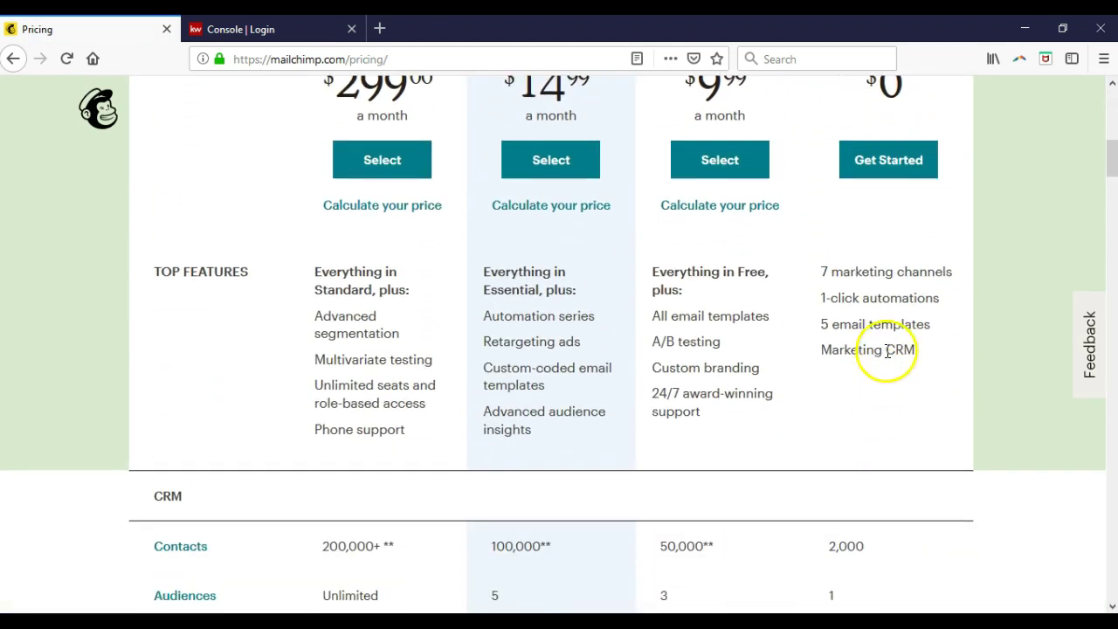
scroll(887, 350, "down", 2)
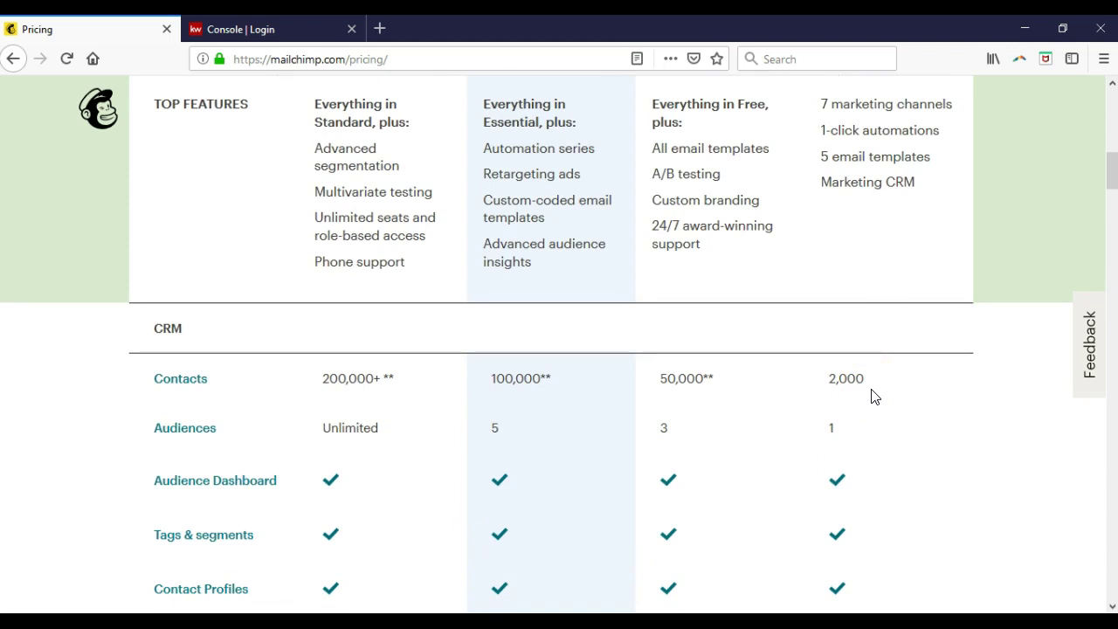
scroll(873, 398, "down", 5)
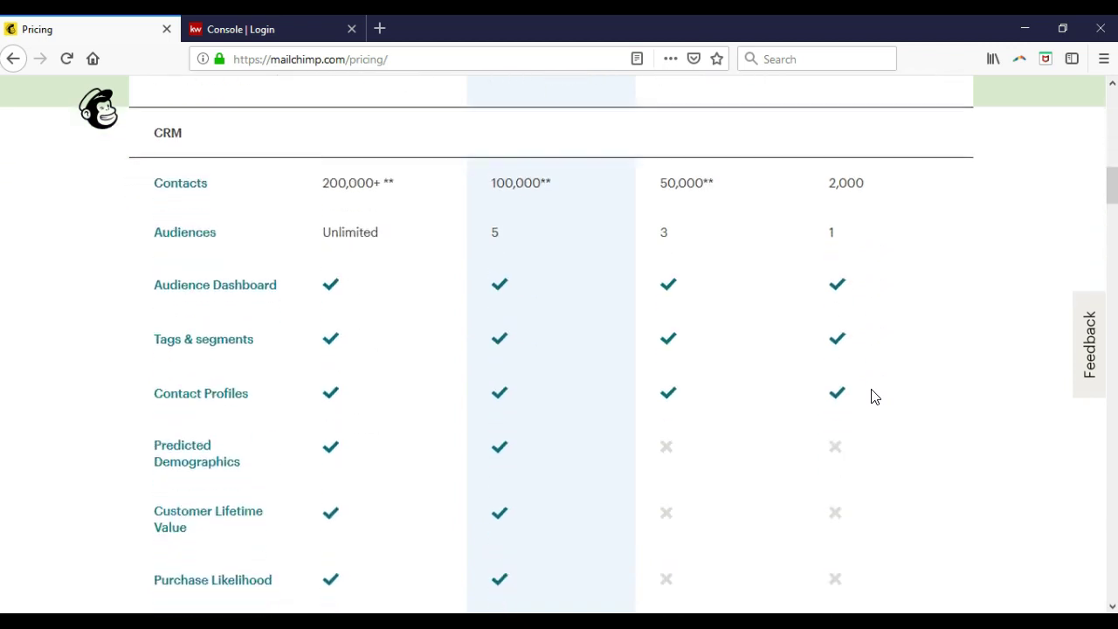
scroll(874, 398, "down", 5)
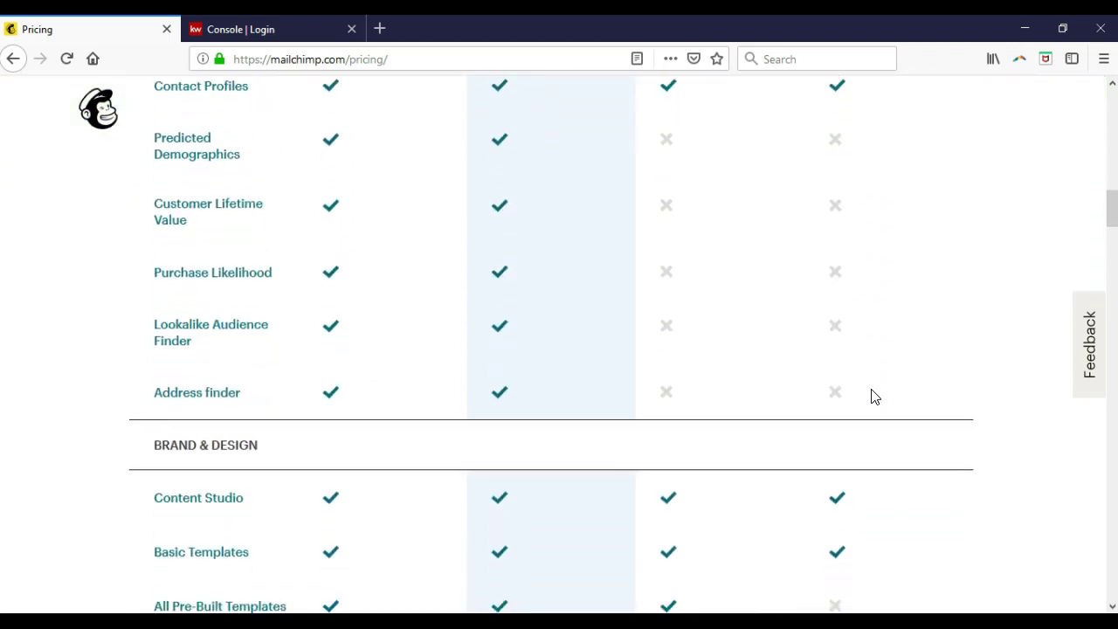
scroll(875, 398, "down", 5)
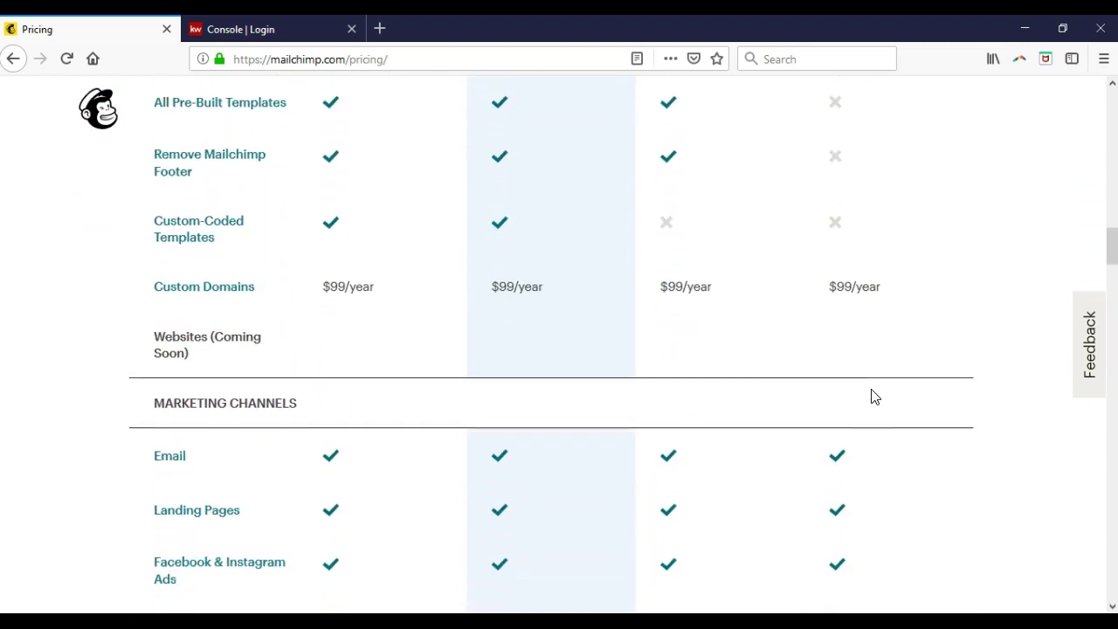
scroll(874, 398, "down", 13)
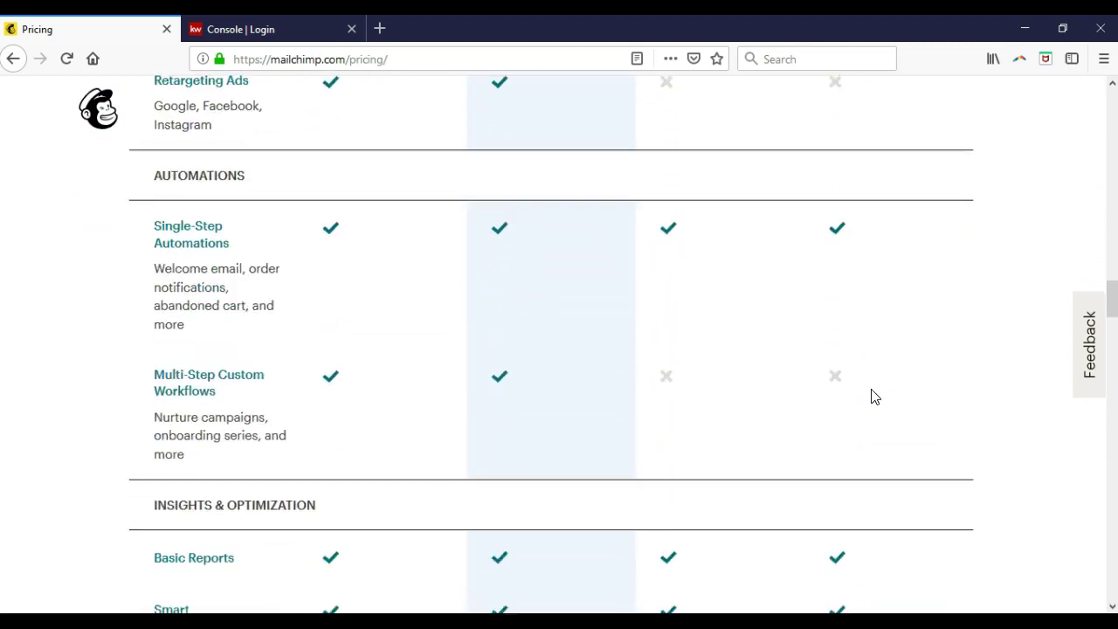
scroll(874, 397, "down", 5)
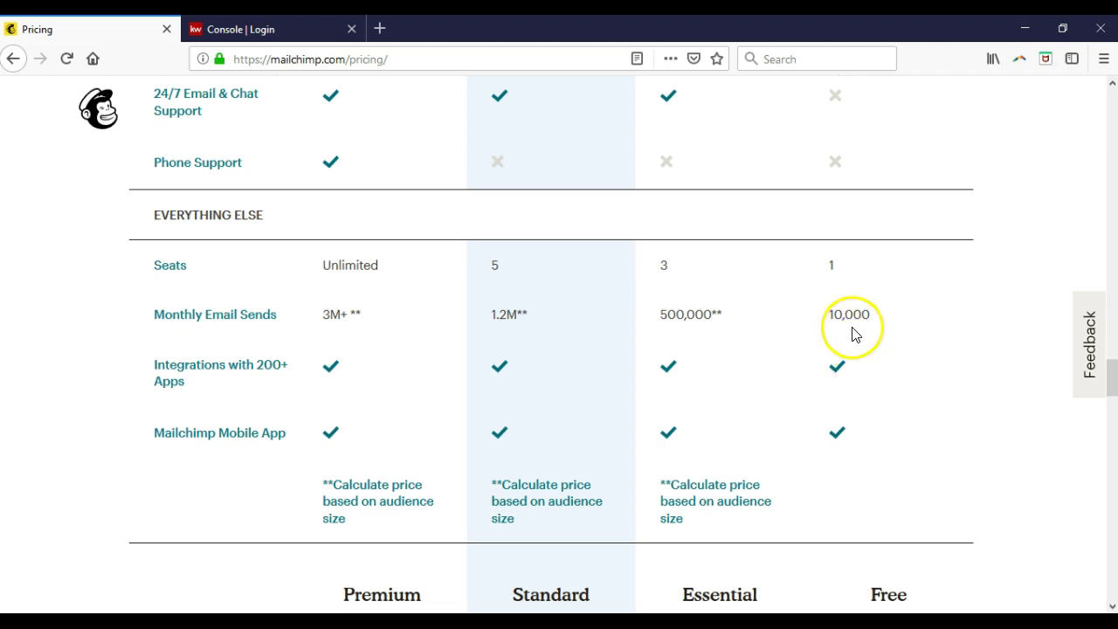
- Scroll back to the top of the pricing page and return to the Mailchimp home page
scroll(856, 332, "up", 1)
scroll(856, 332, "up", 15)
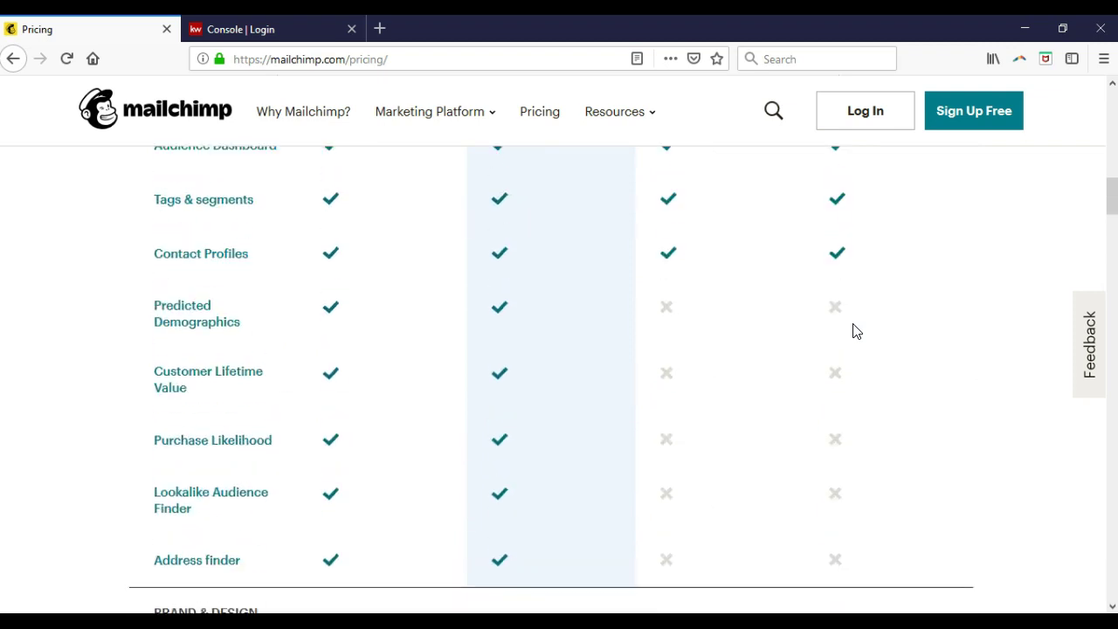
scroll(857, 332, "up", 15)
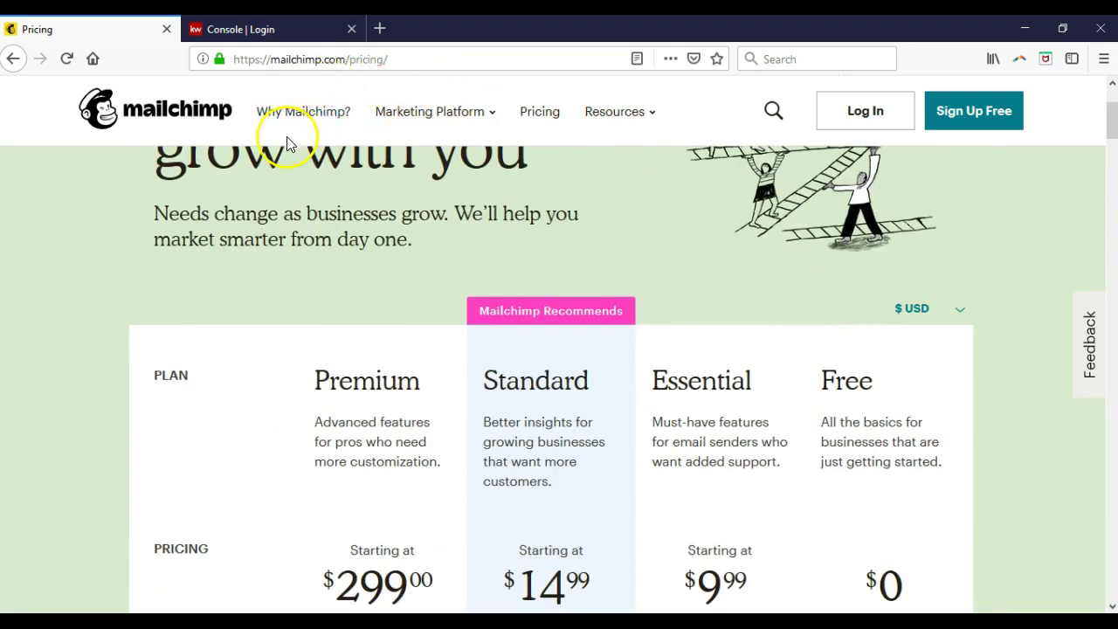
left_click(178, 127)
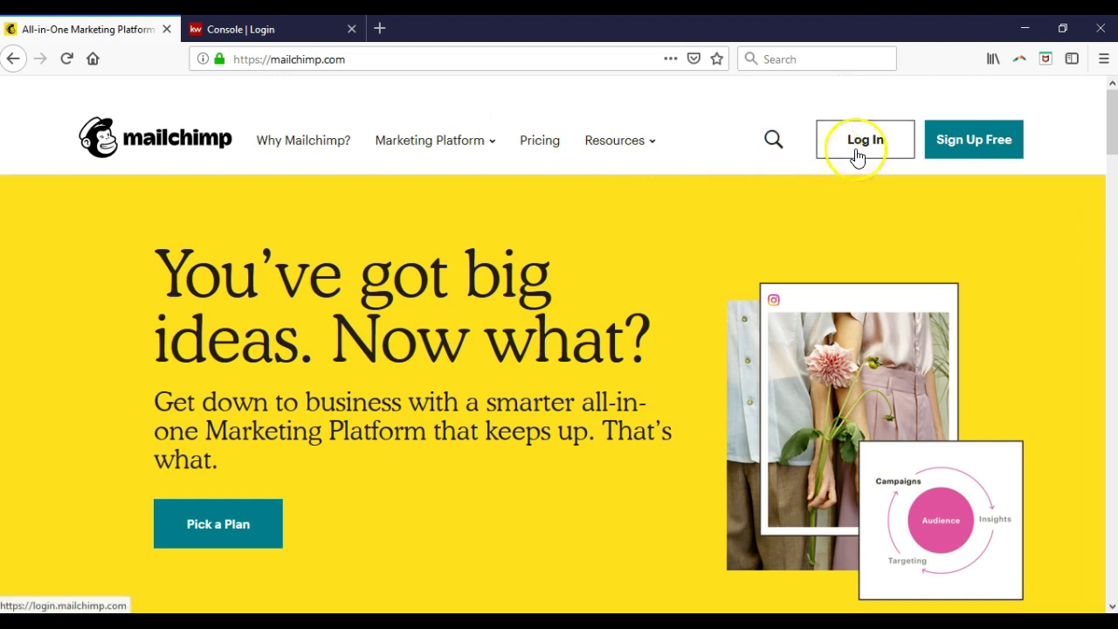
- Start a new Mailchimp account with Sign Up Free
left_click(950, 150)
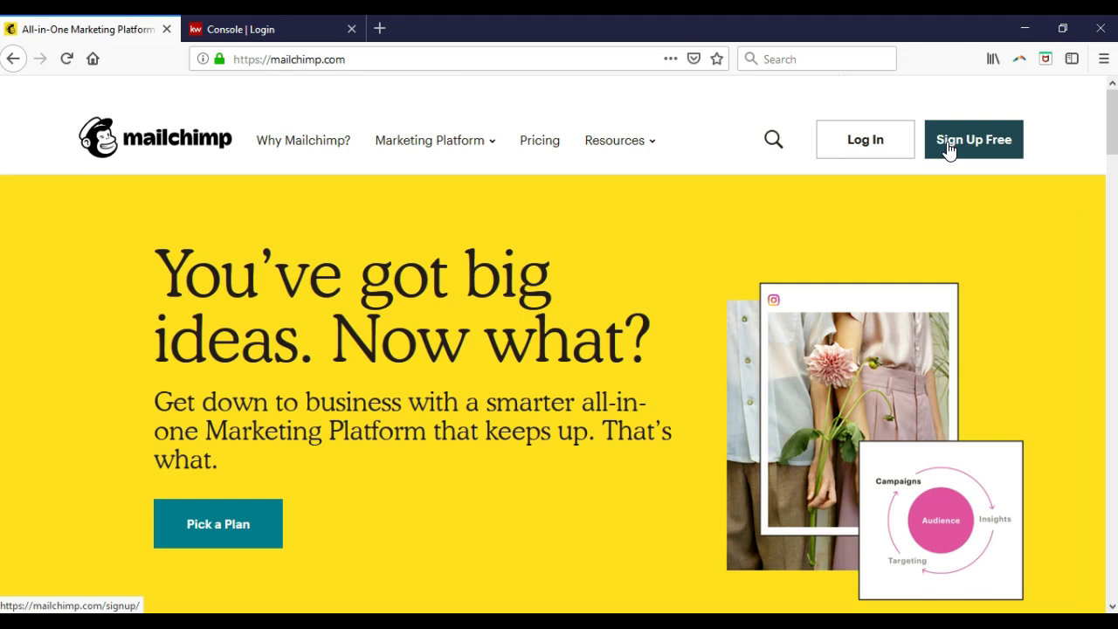
left_click(950, 150)
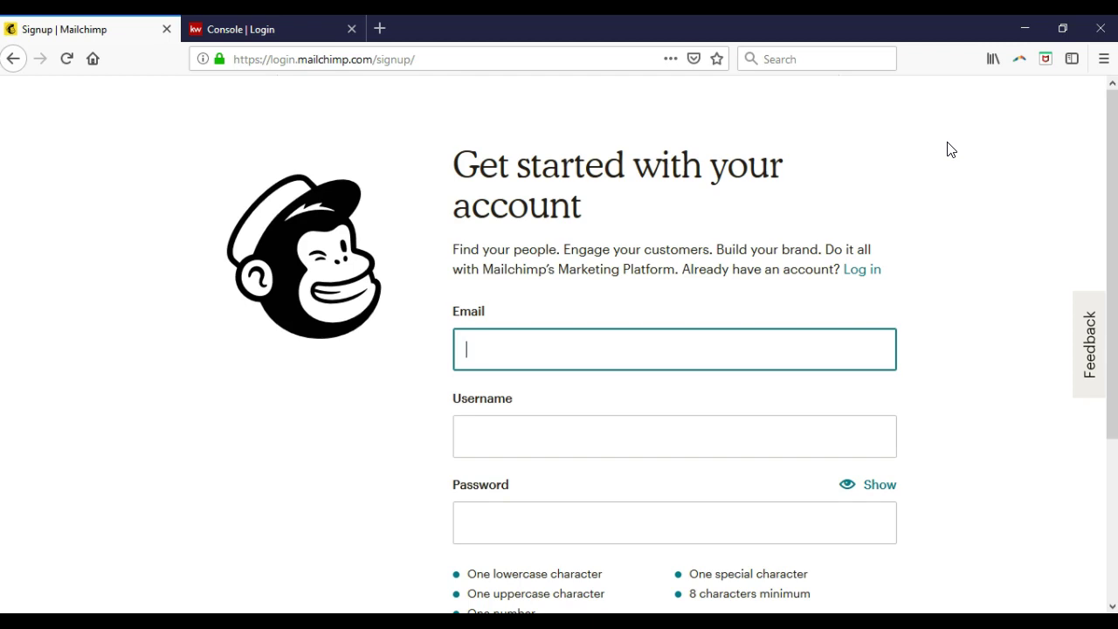
- Enter the account e-mail address in Email, then paste the same address into Username
key("ctrl+a")
key("ctrl+c")
left_click(722, 426)
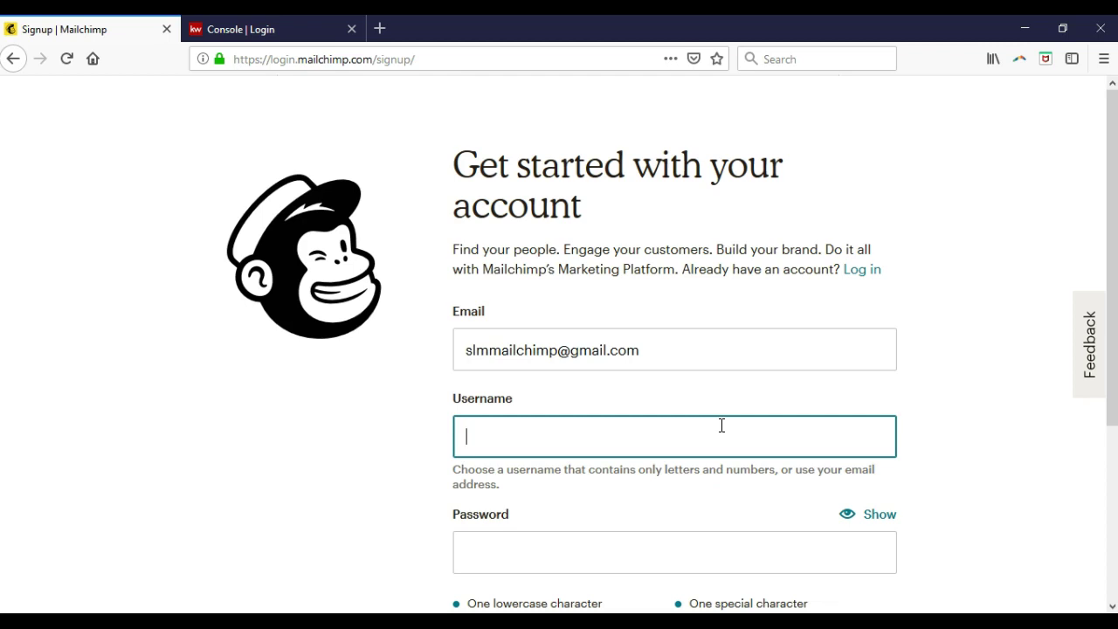
key("ctrl+v")
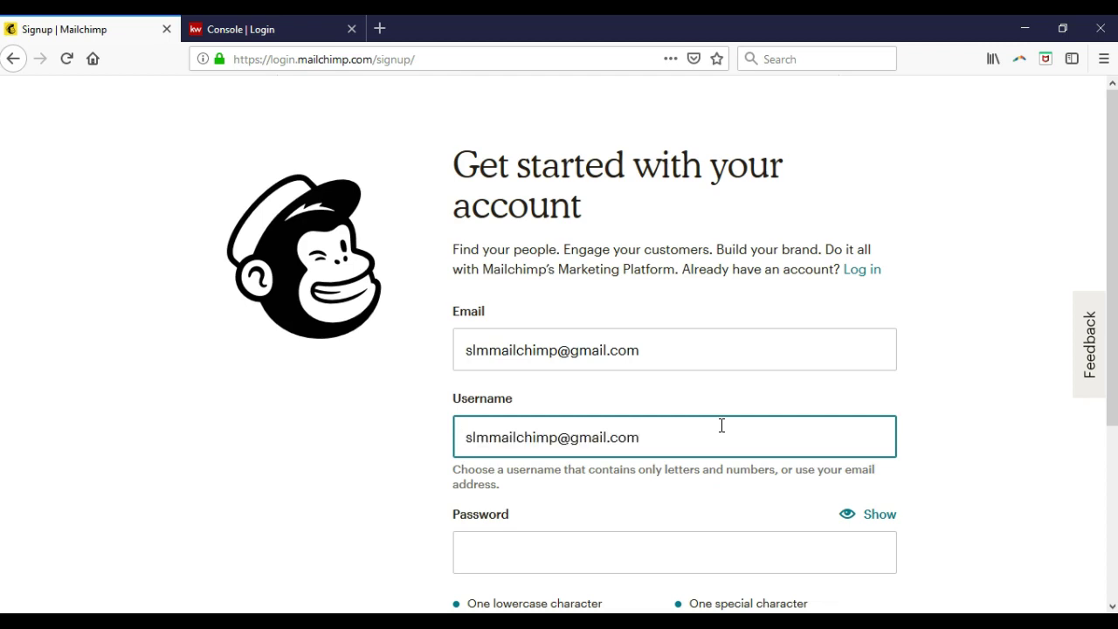
left_click(560, 551)
scroll(676, 408, "down", 4)
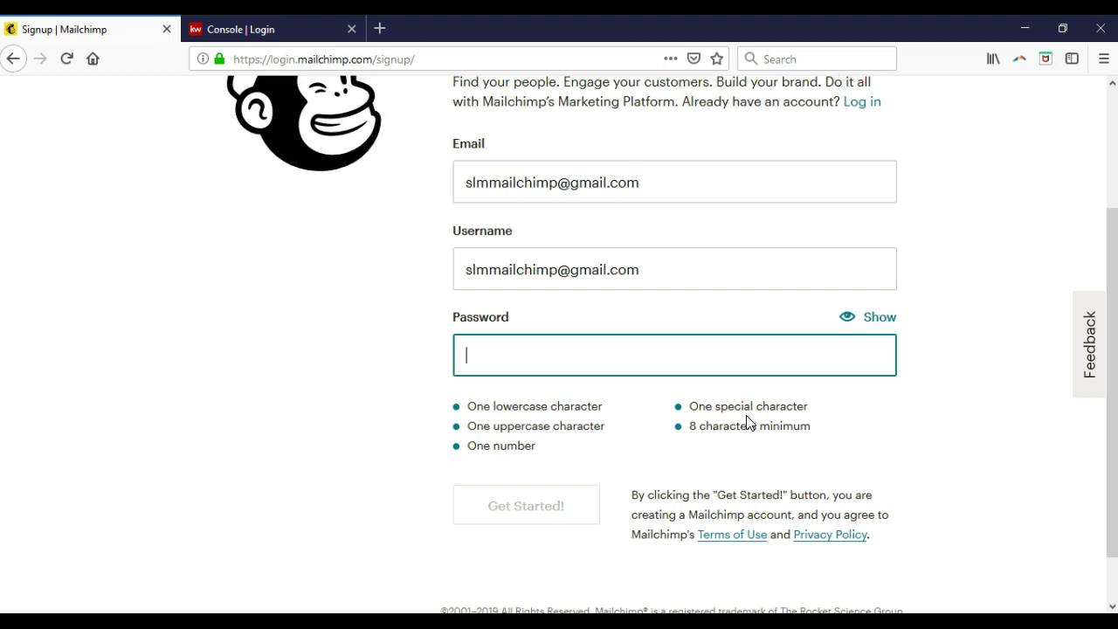
- Set a secure account password and submit the signup with Get Started!
left_click(848, 316)
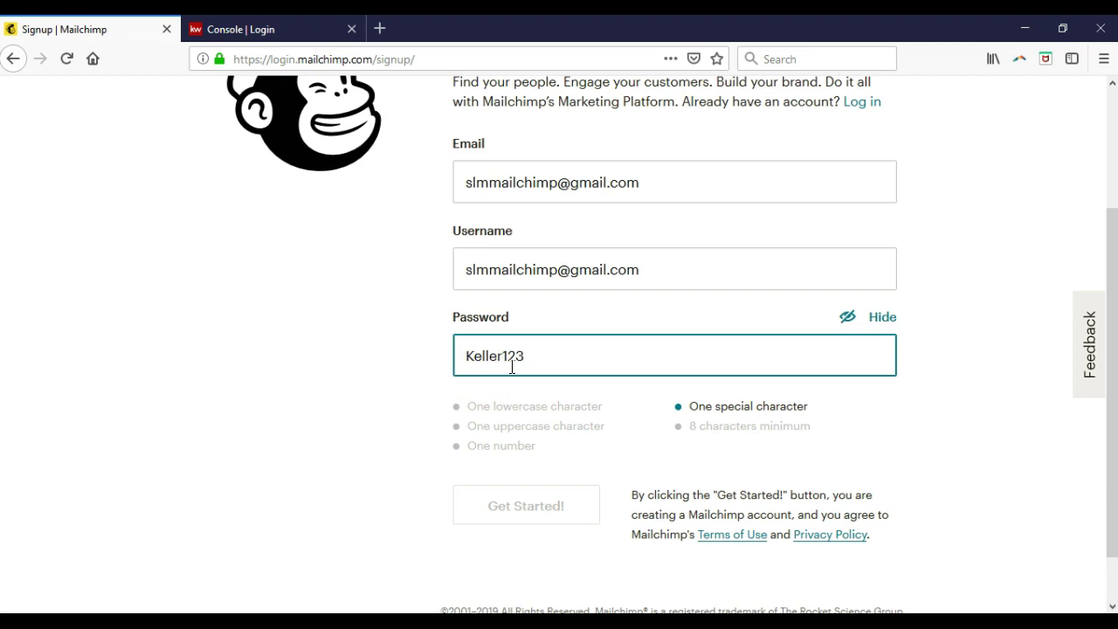
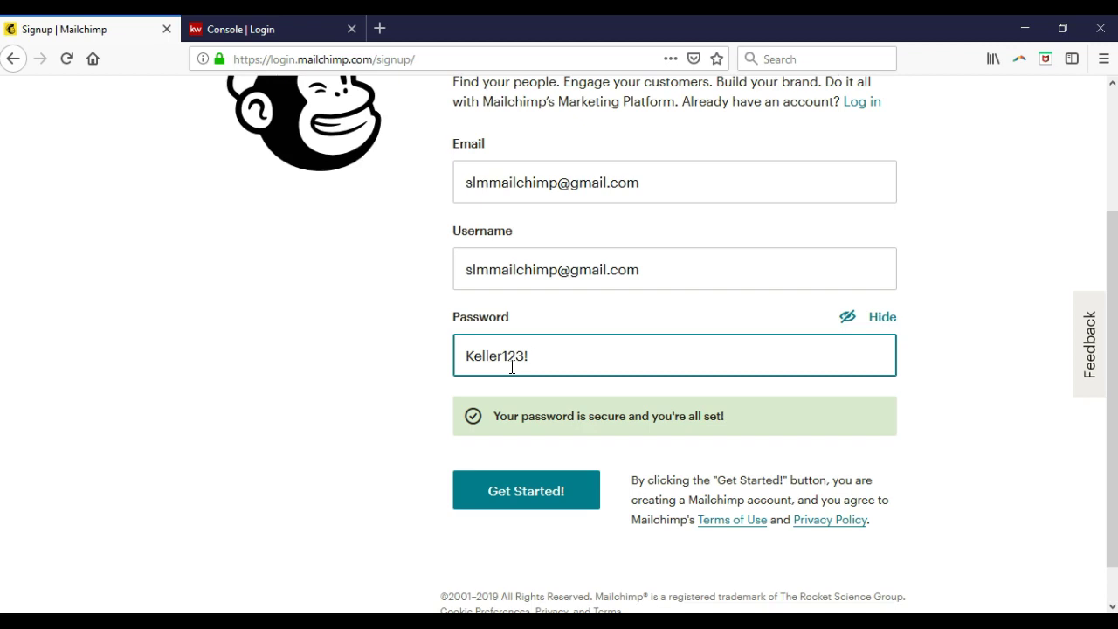
key("BackSpace")
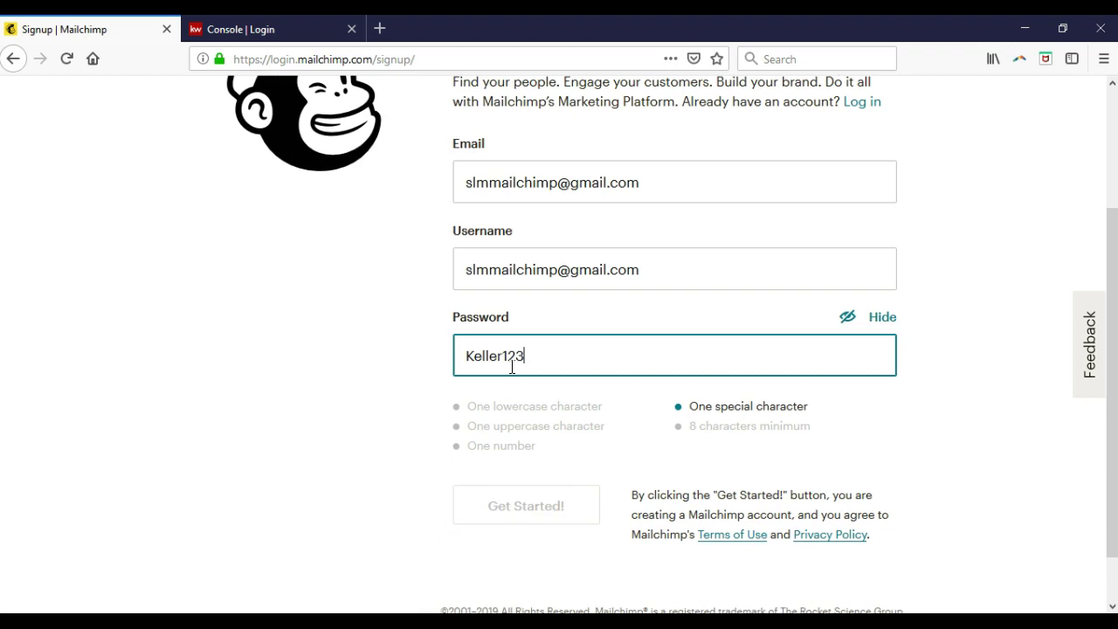
left_click(882, 319)
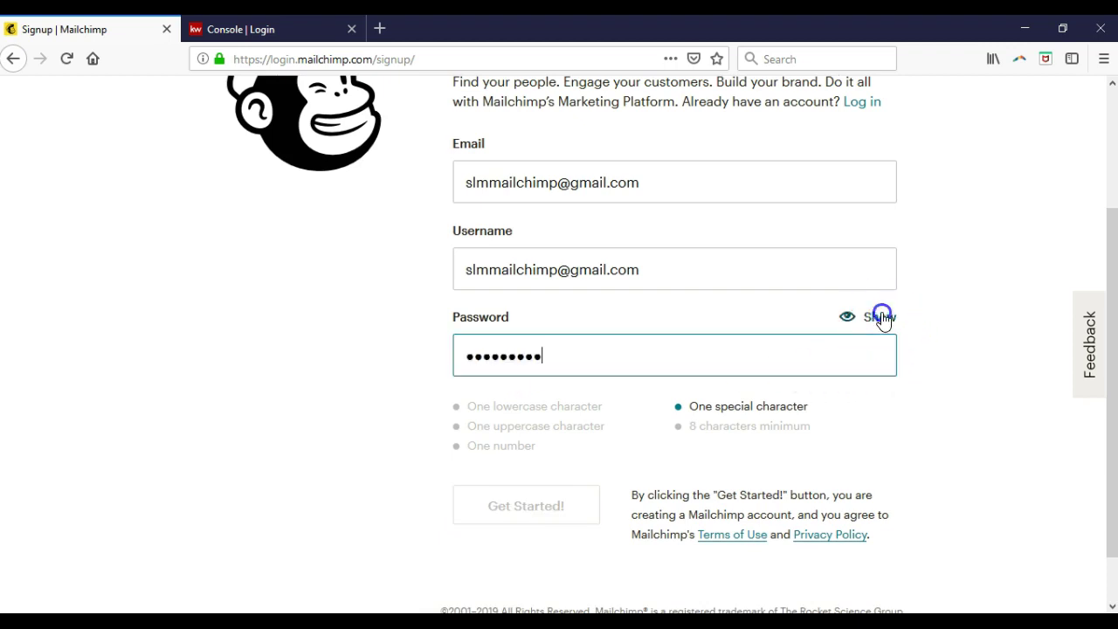
left_click_drag(731, 344, 458, 344)
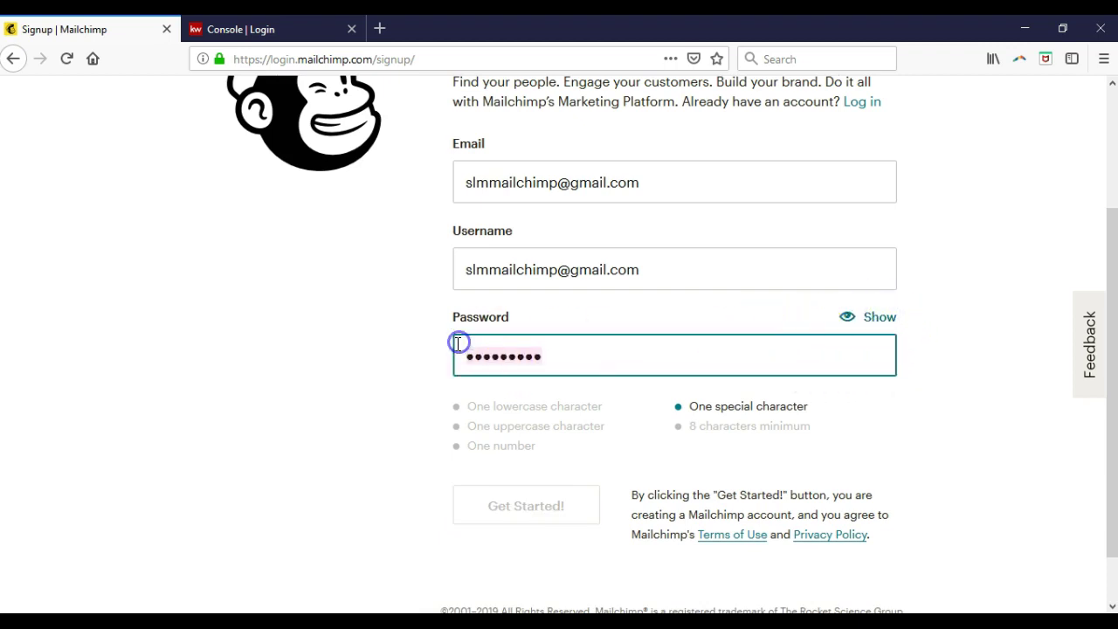
type("•••••••••••")
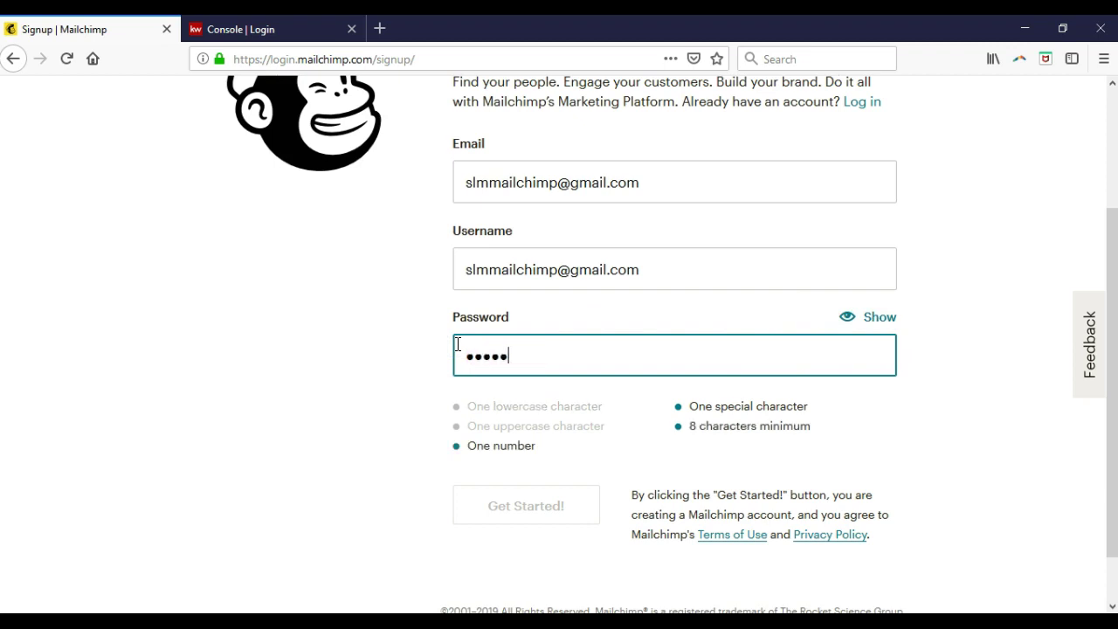
left_click(524, 492)
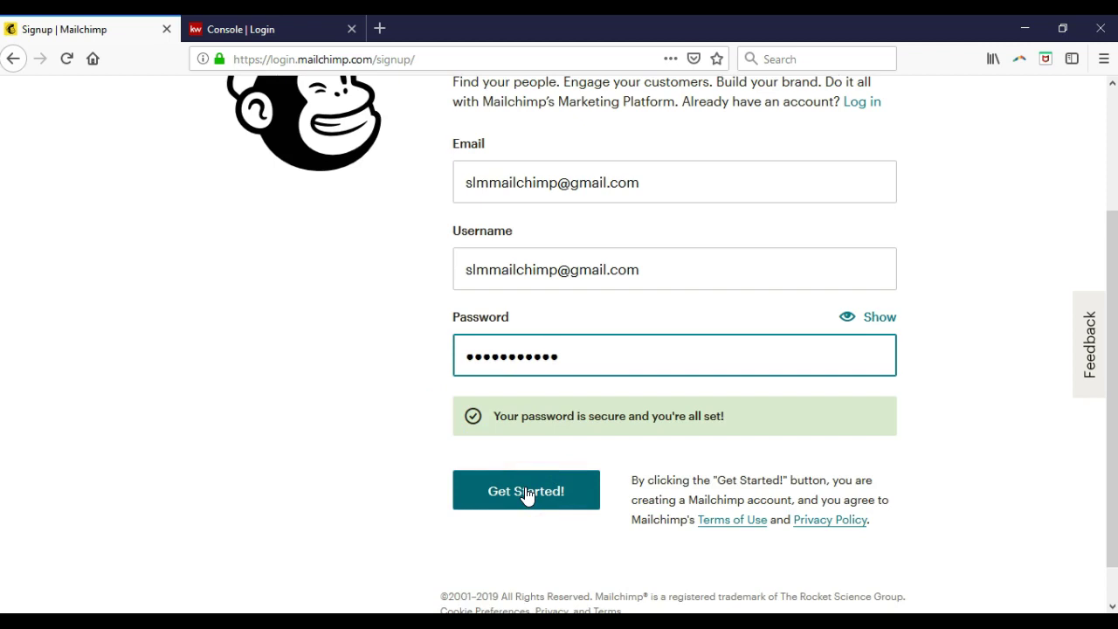
left_click(526, 493)
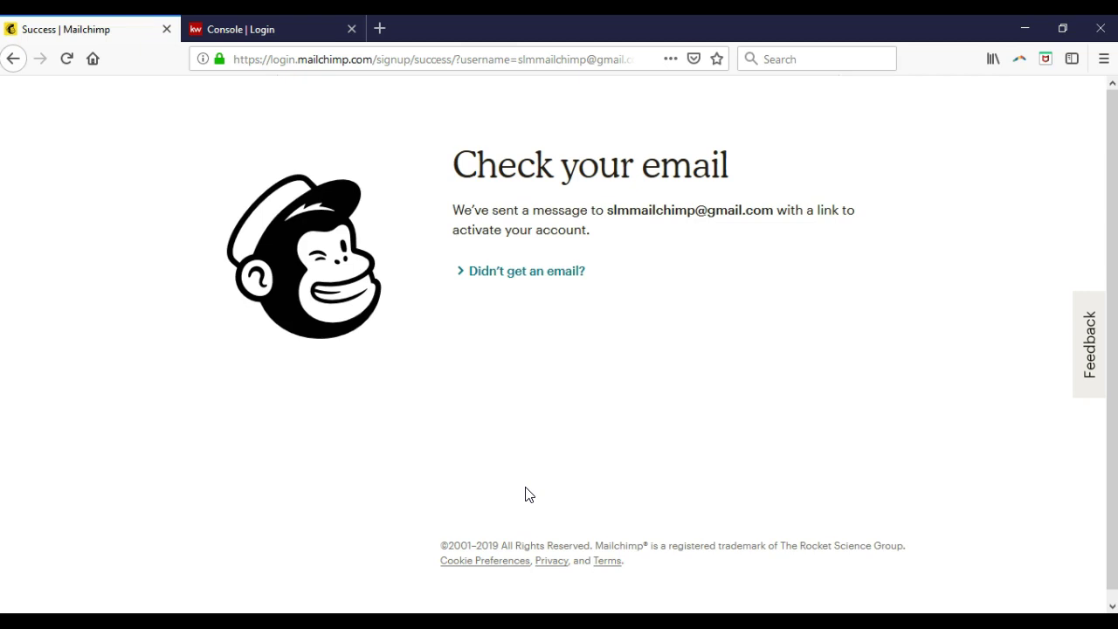
- Open a new blank browser tab beside the Check your email page
left_click(381, 29)
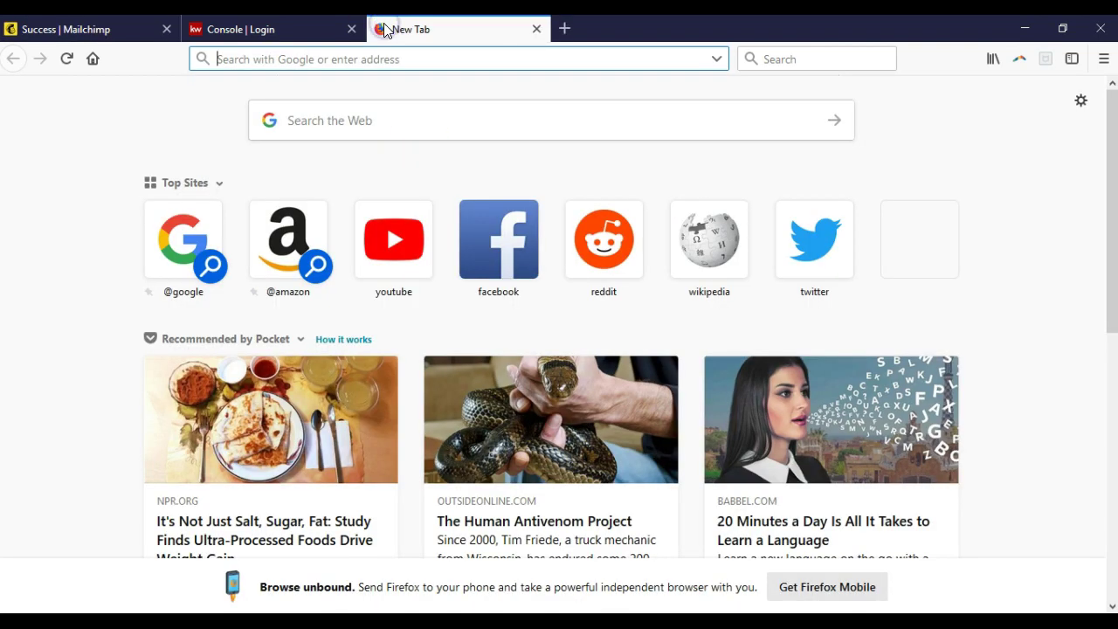
- Go to gmail.com and move the Gmail tab into its own window
type("gmail.com")
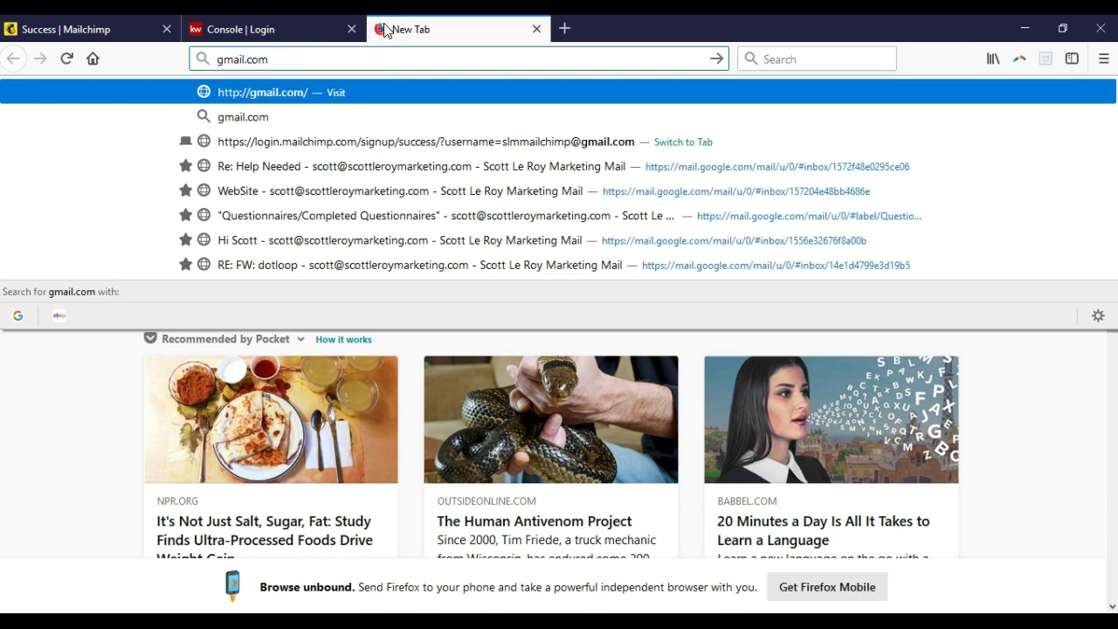
key("Return")
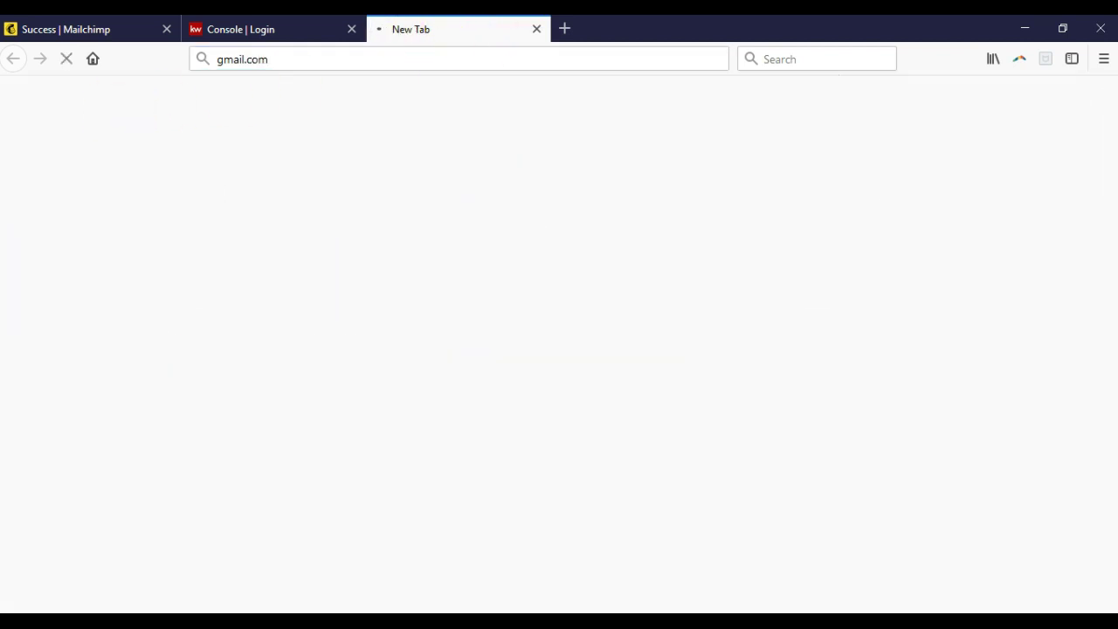
left_click_drag(486, 28, 166, 140)
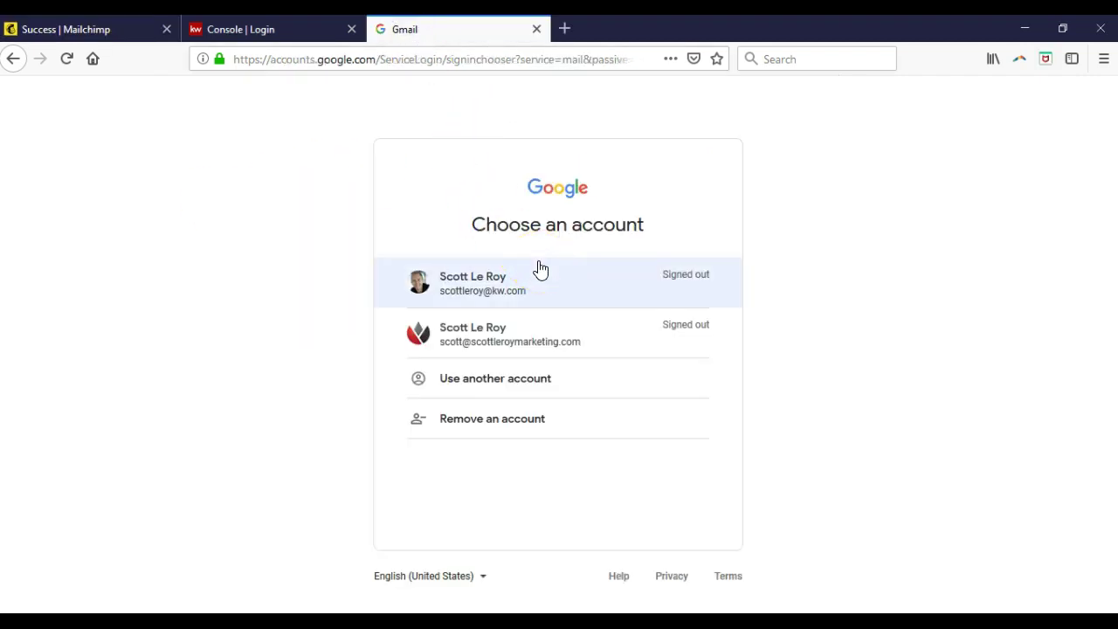
- Sign in to Gmail with the signup e-mail address and its password, skipping recovery options
left_click(904, 255)
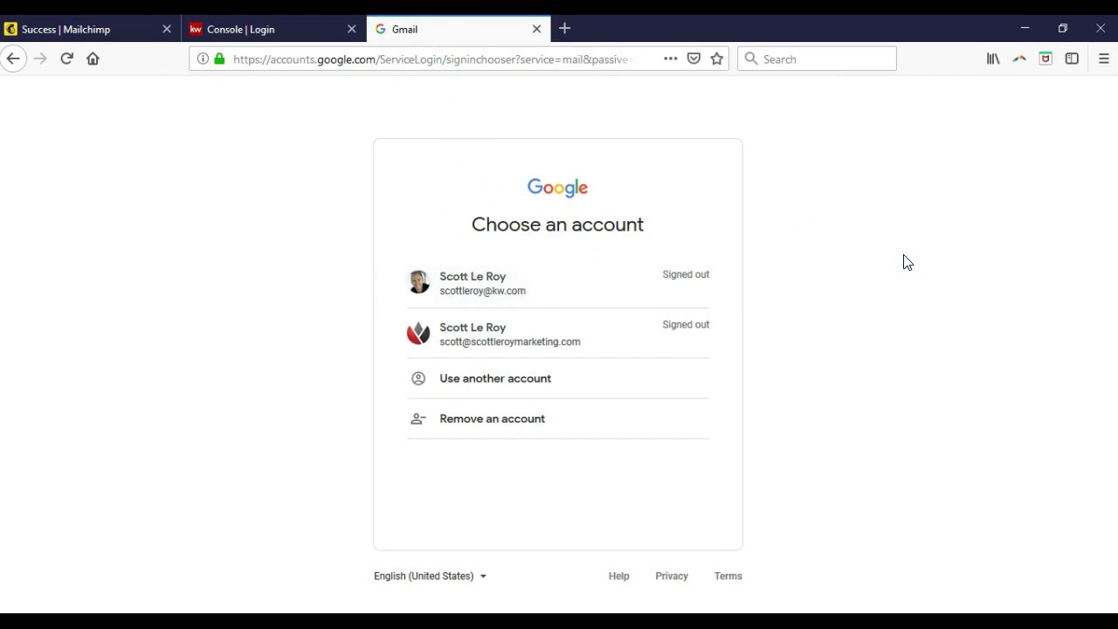
left_click(664, 378)
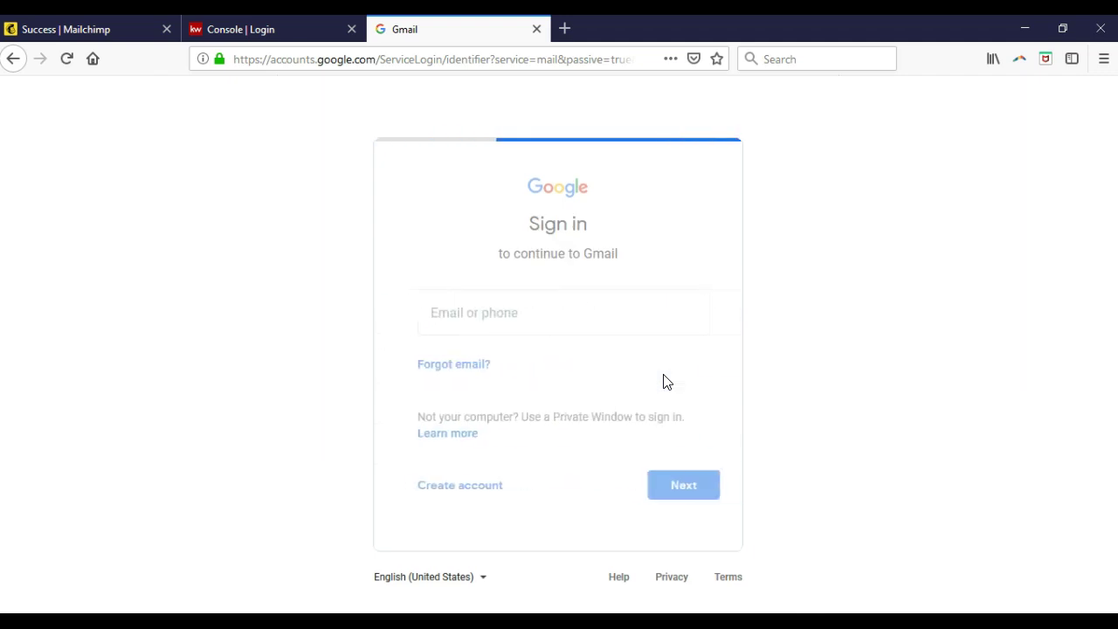
left_click(654, 324)
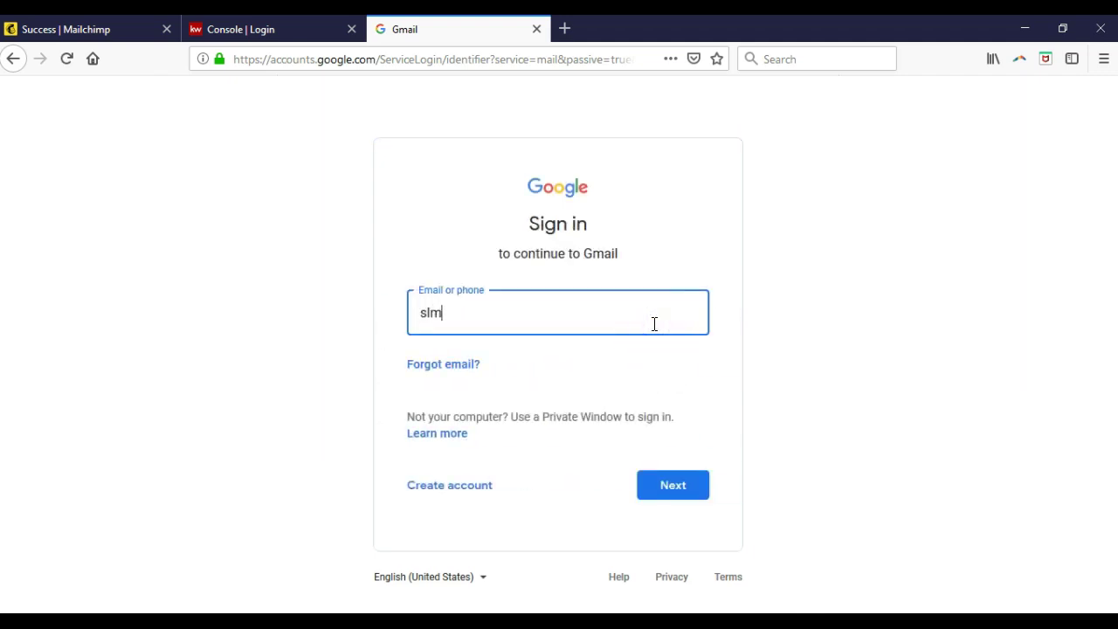
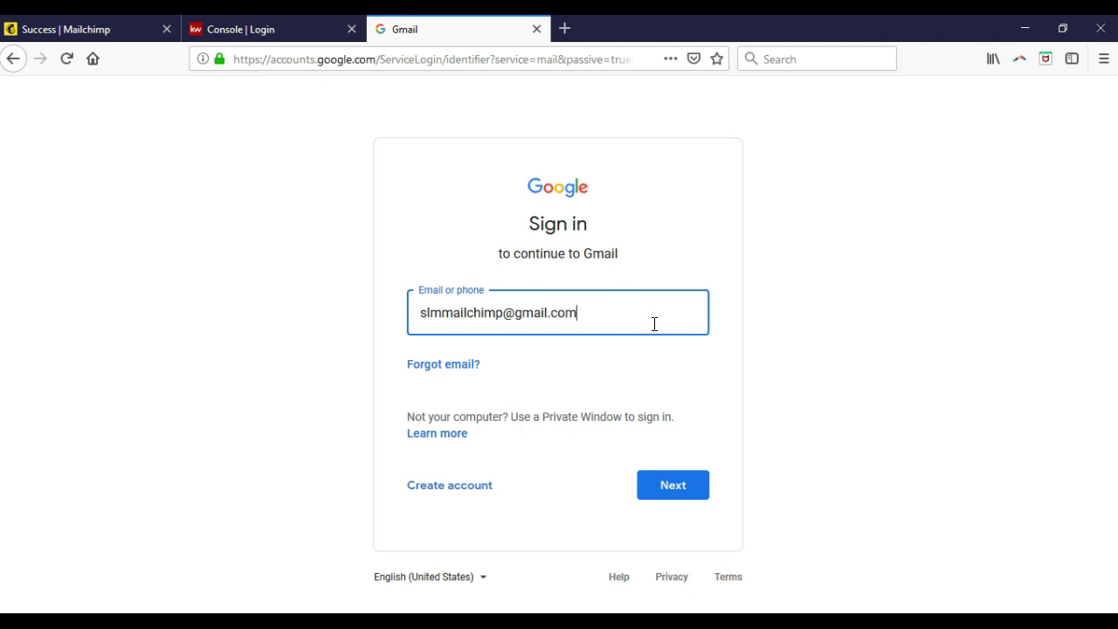
key("Return")
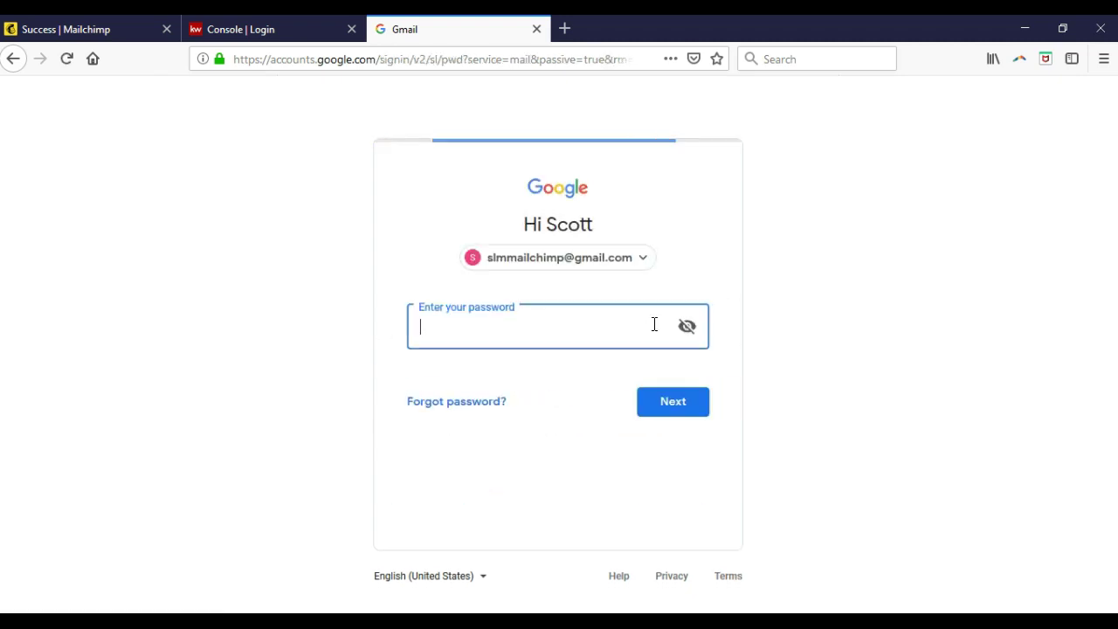
type("•••••••••")
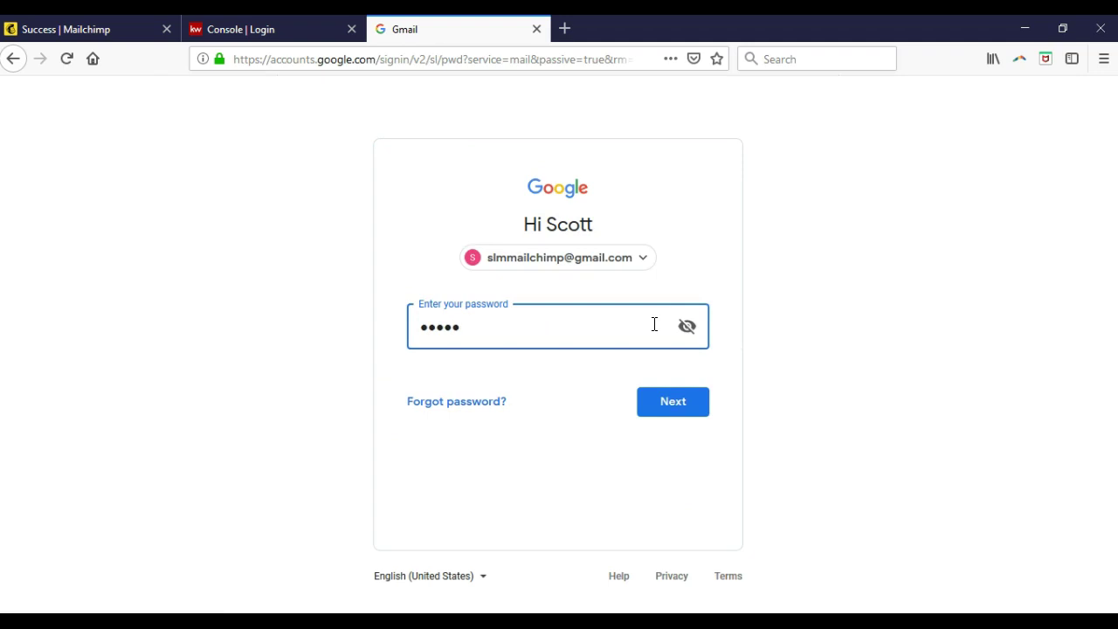
key("Return")
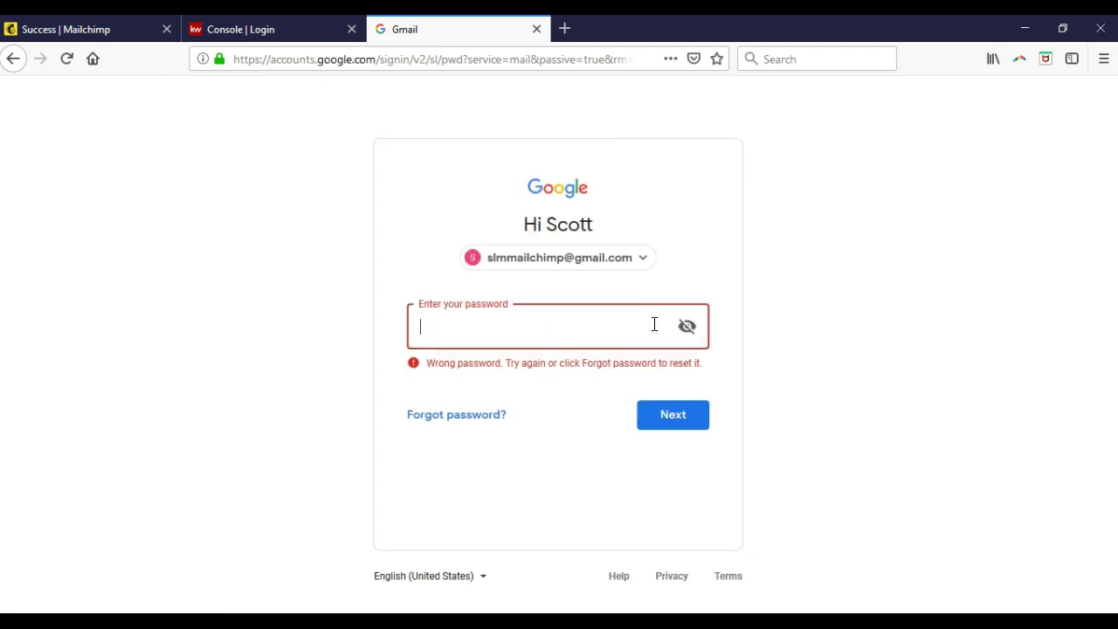
type("••••••••••")
key("Return")
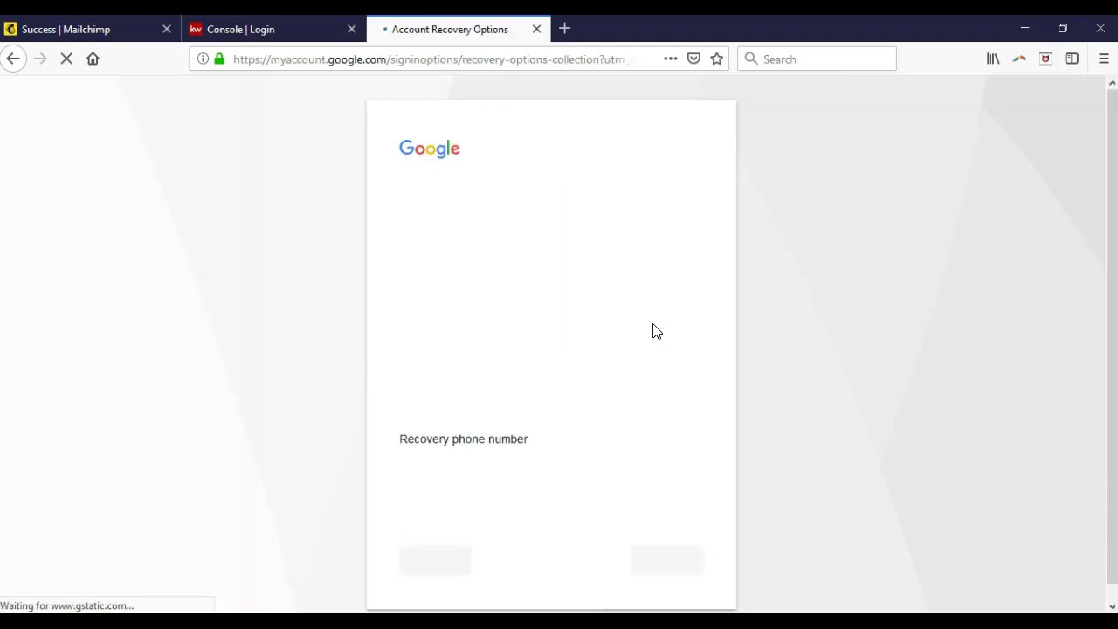
scroll(654, 331, "down", 1)
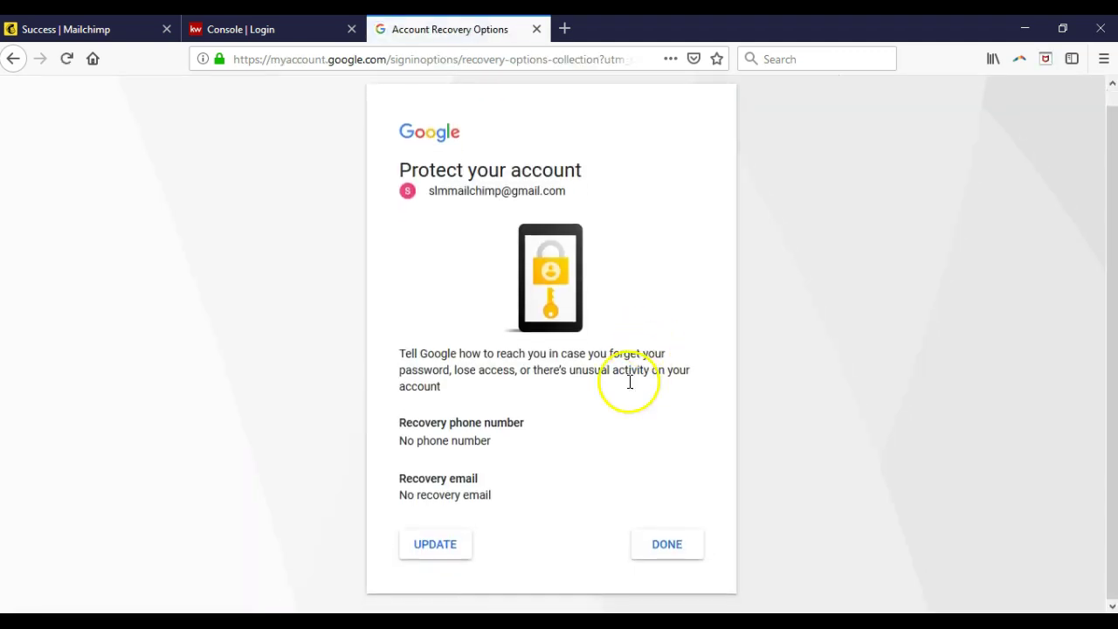
left_click(661, 545)
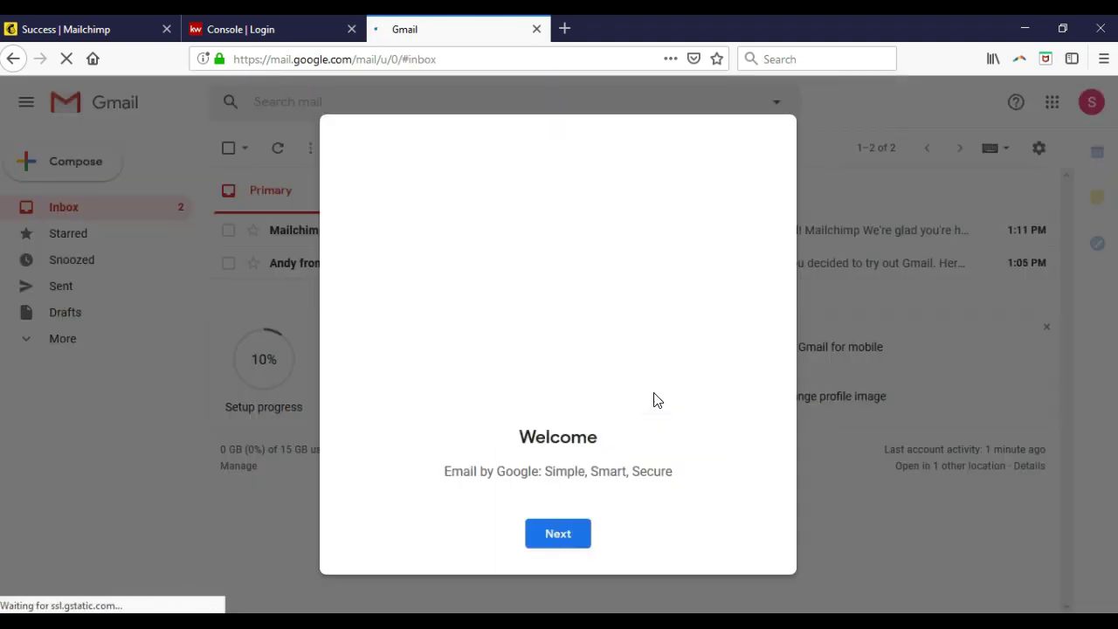
- Dismiss the Gmail welcome dialogs and trash the Google welcome message
left_click(559, 536)
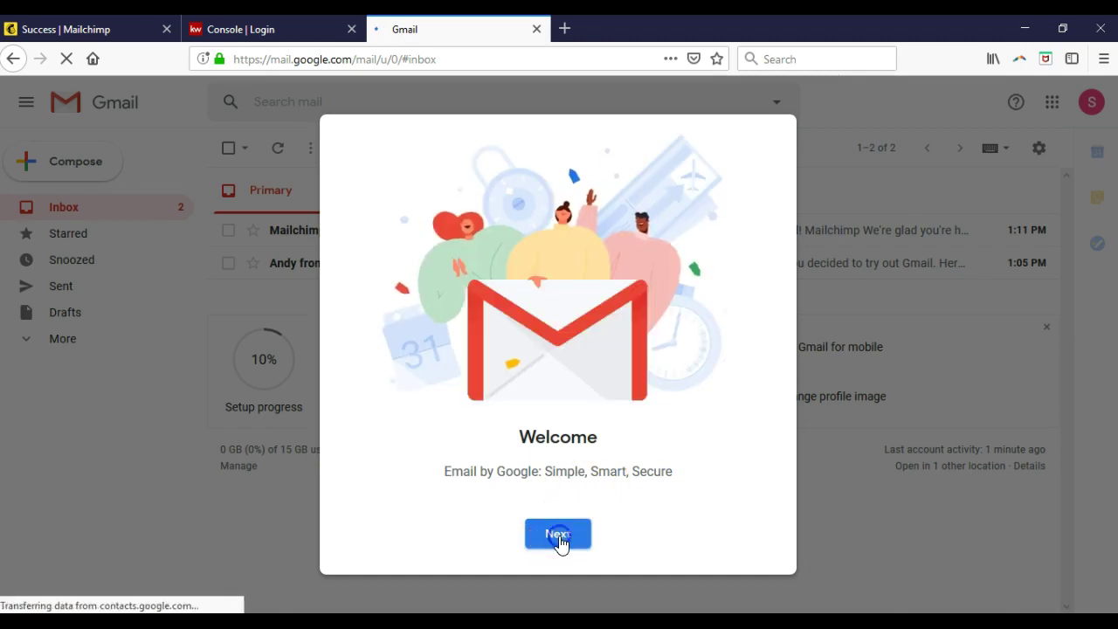
left_click(560, 535)
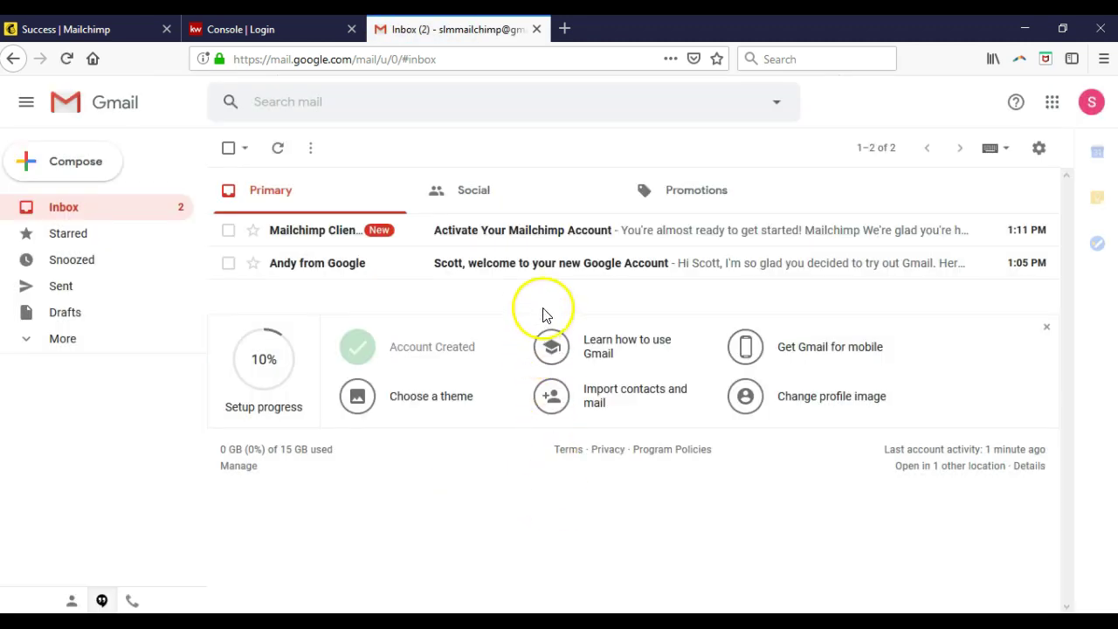
left_click(228, 263)
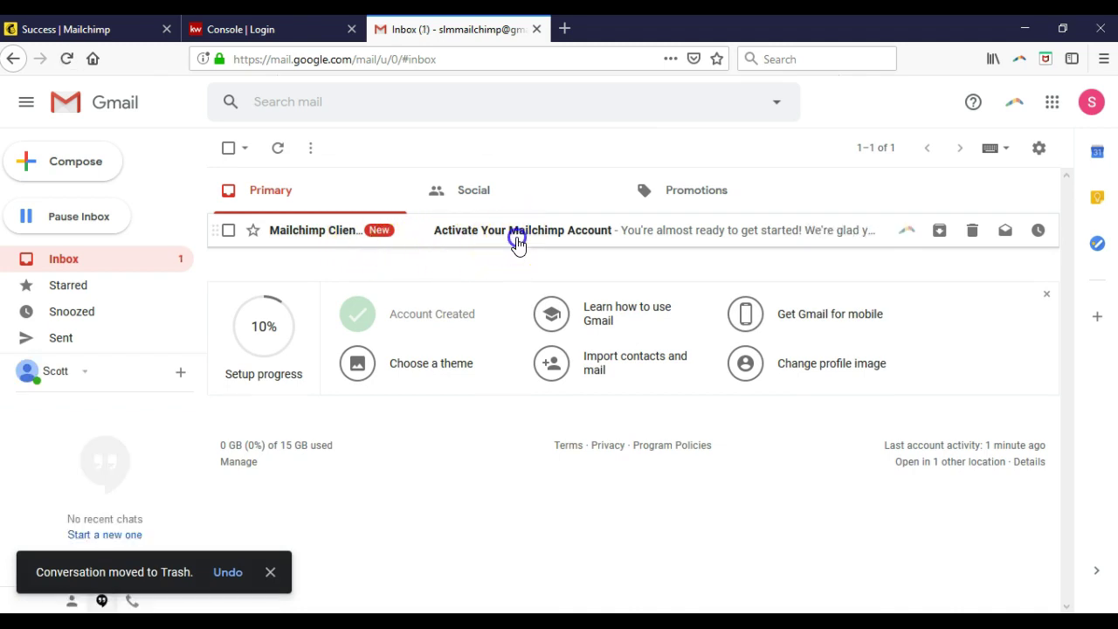
- Open the Mailchimp activation email and activate the account
left_click(519, 241)
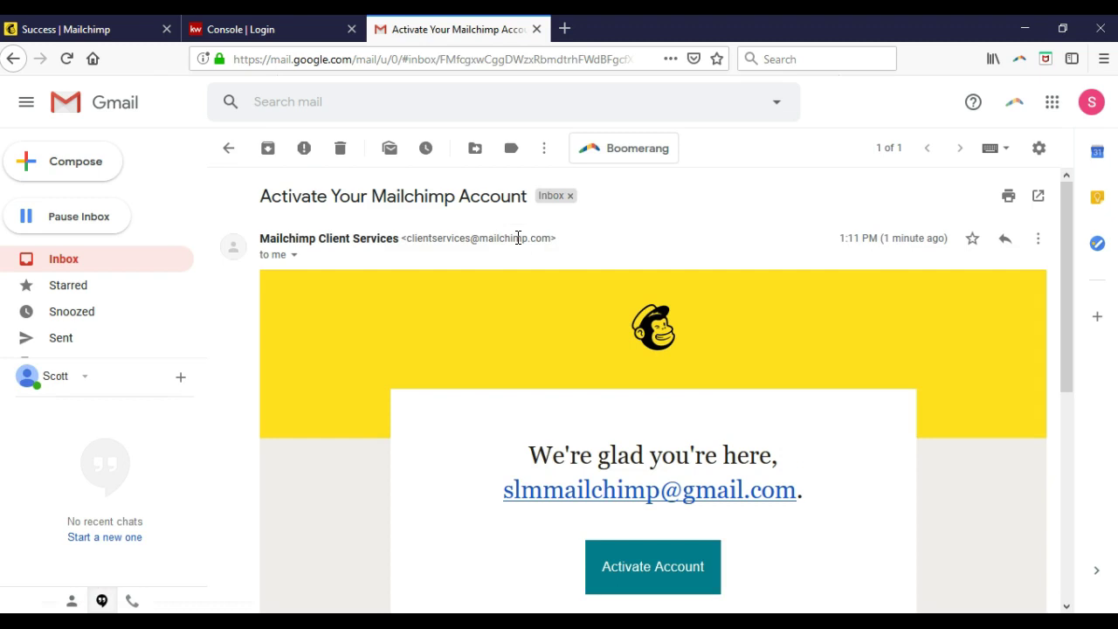
scroll(686, 376, "down", 4)
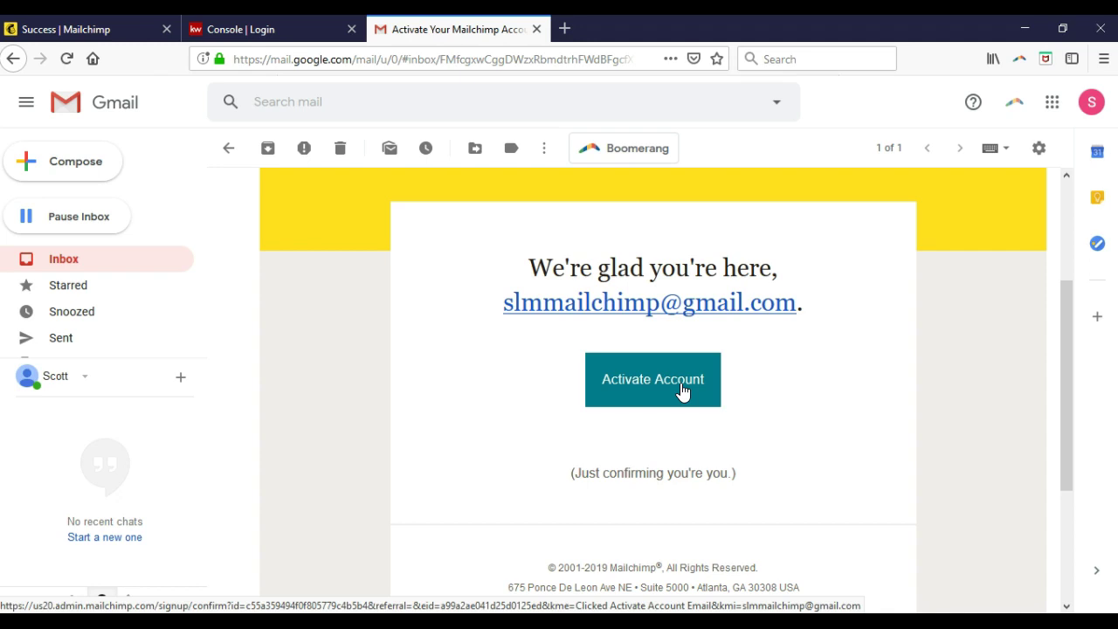
left_click(683, 391)
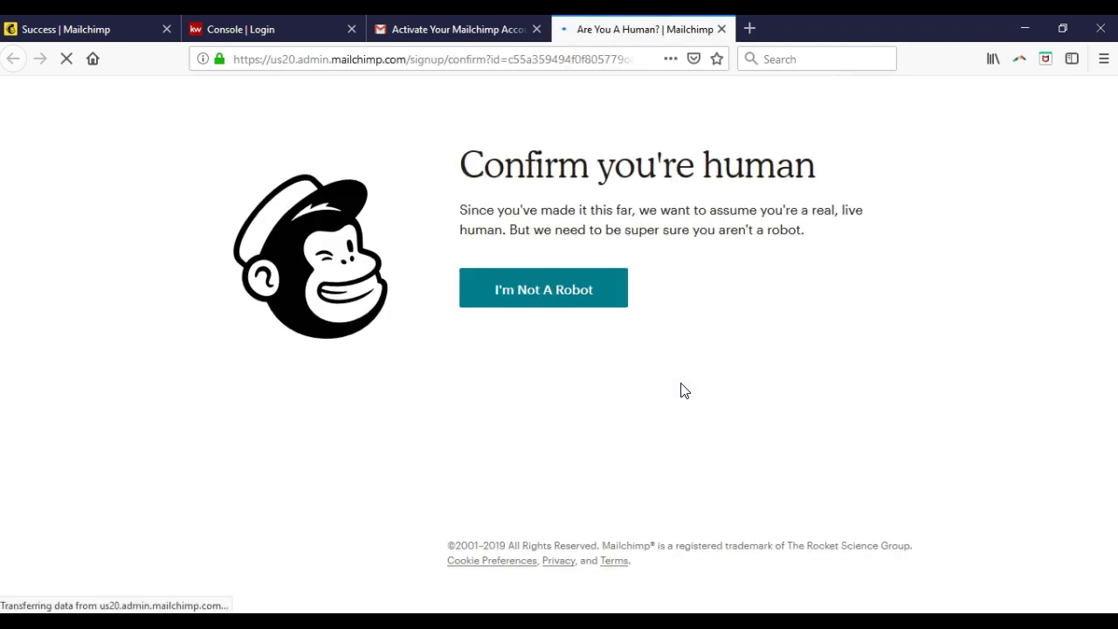
- Confirm 'I'm Not A Robot', compare Essential and Standard, then complete signup on the Free plan
left_click(595, 291)
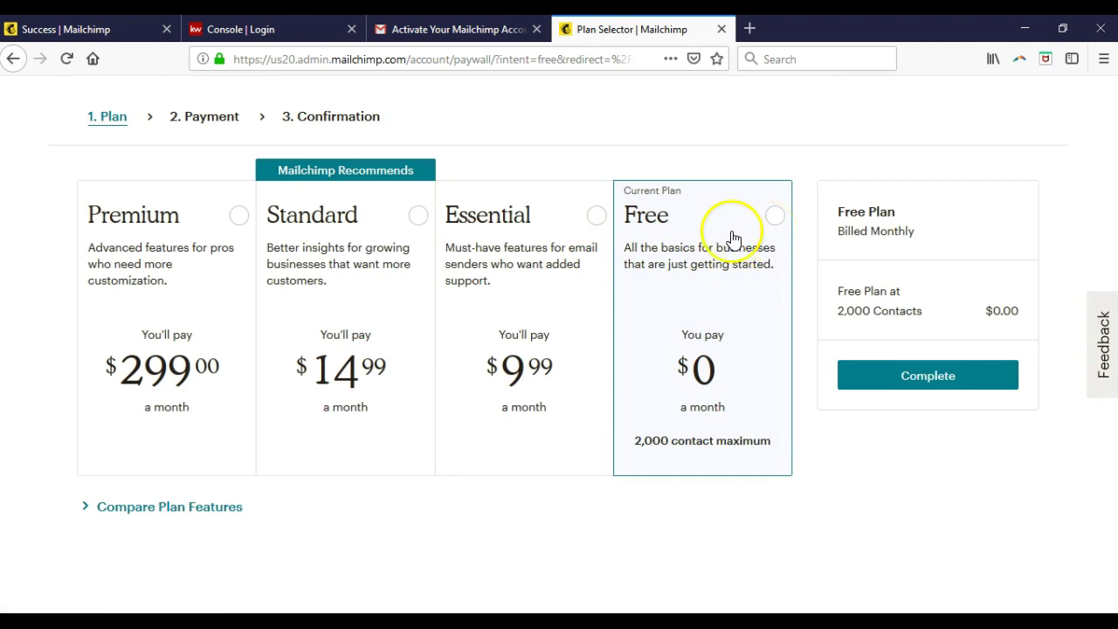
left_click(593, 231)
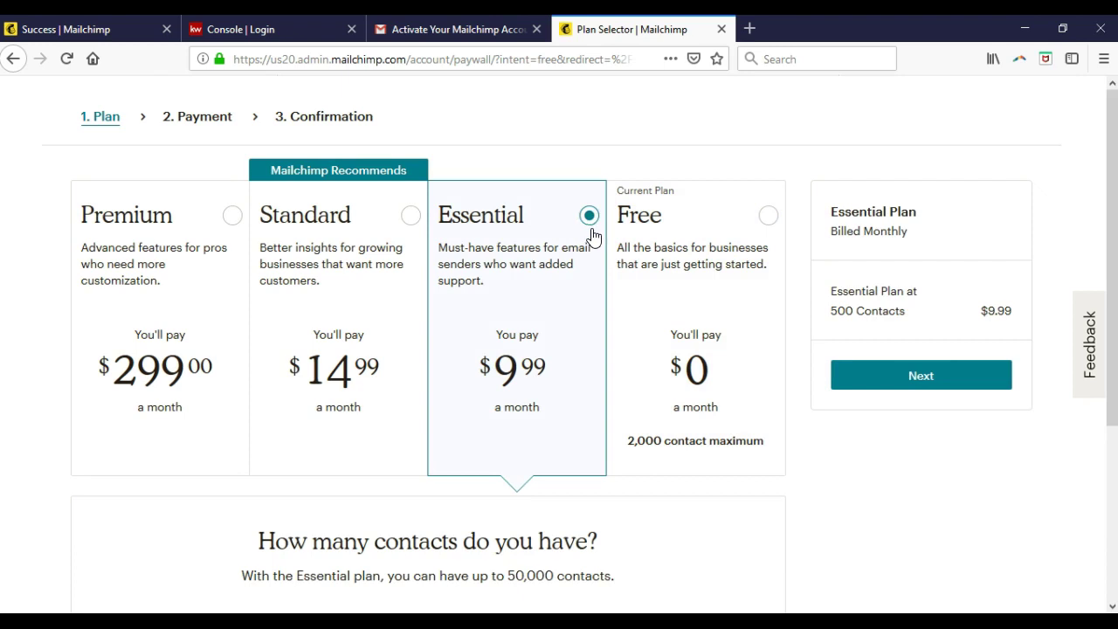
left_click(411, 218)
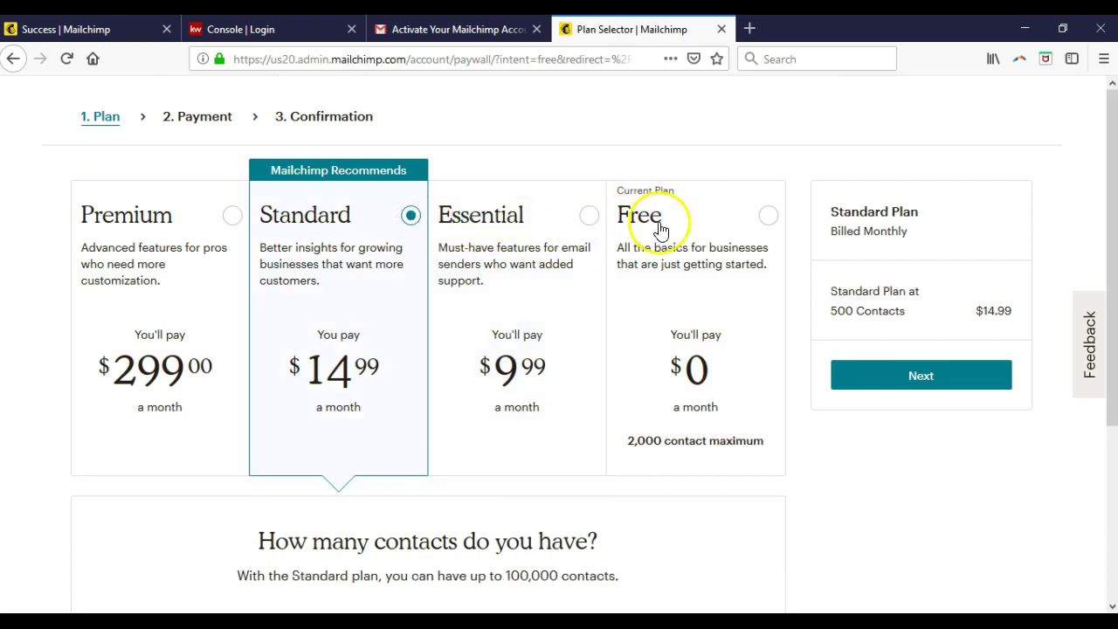
left_click(714, 223)
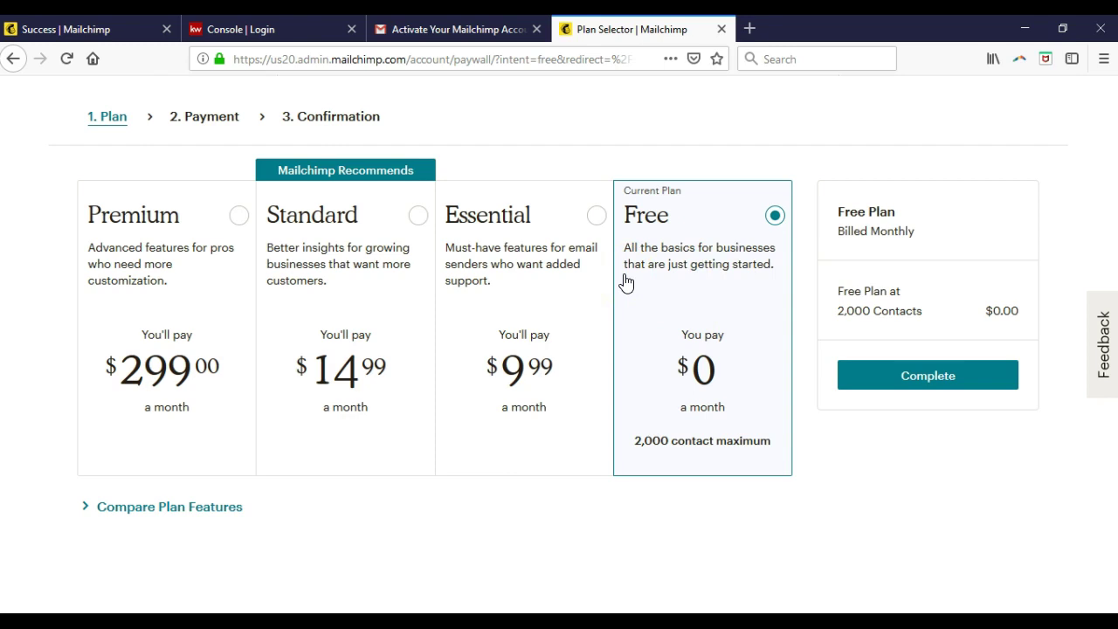
left_click(937, 389)
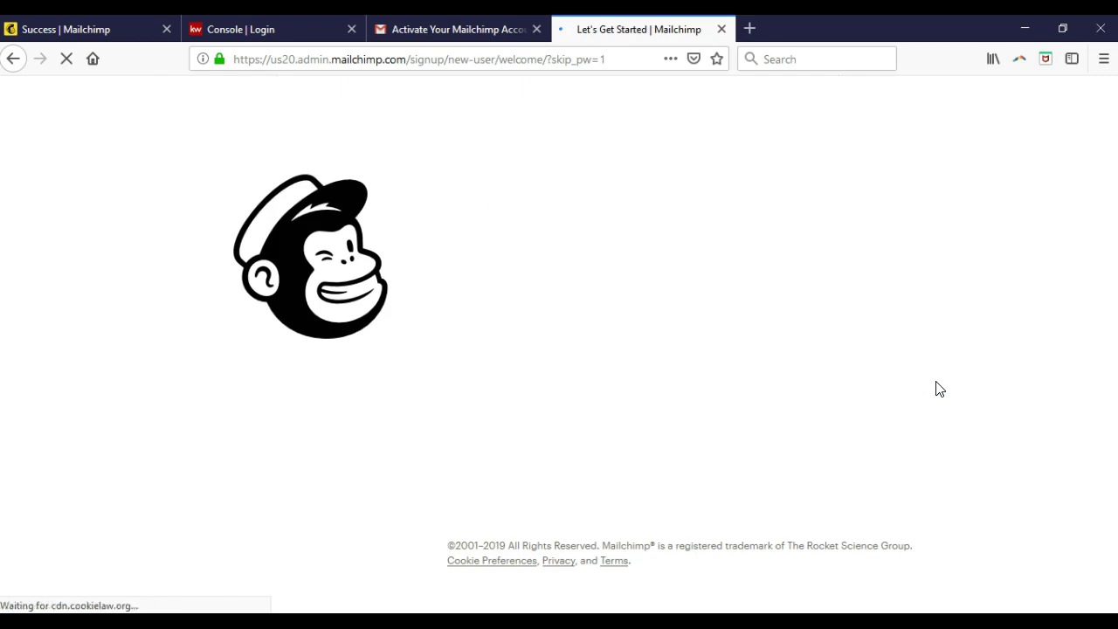
- Enter the account holder's first and last name and continue
left_click(607, 336)
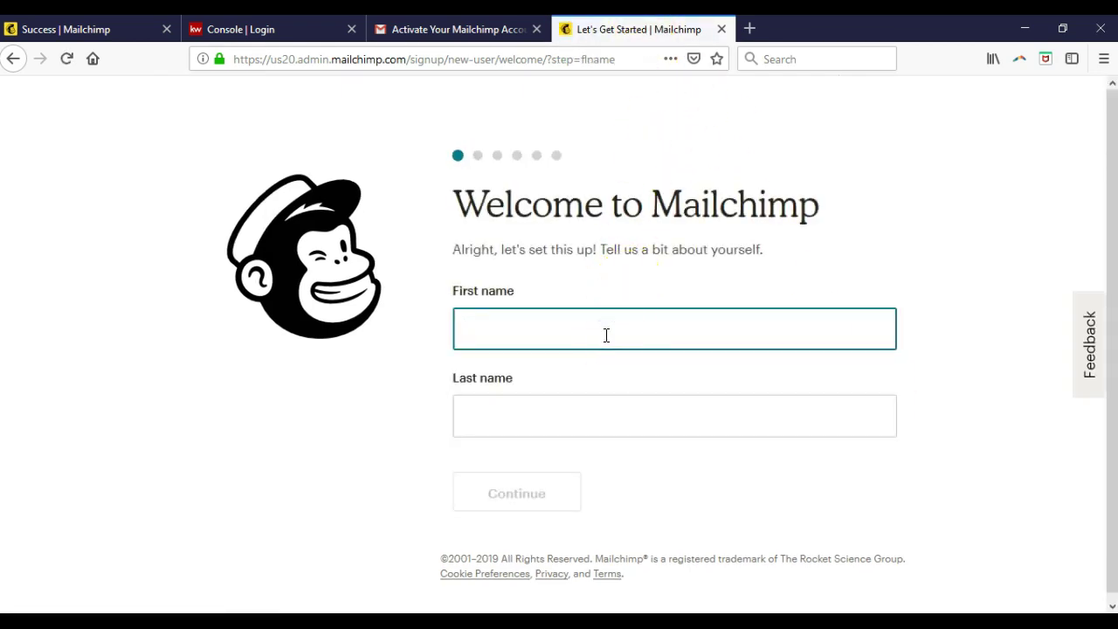
type("Scott")
key("Tab")
type("Le Roy")
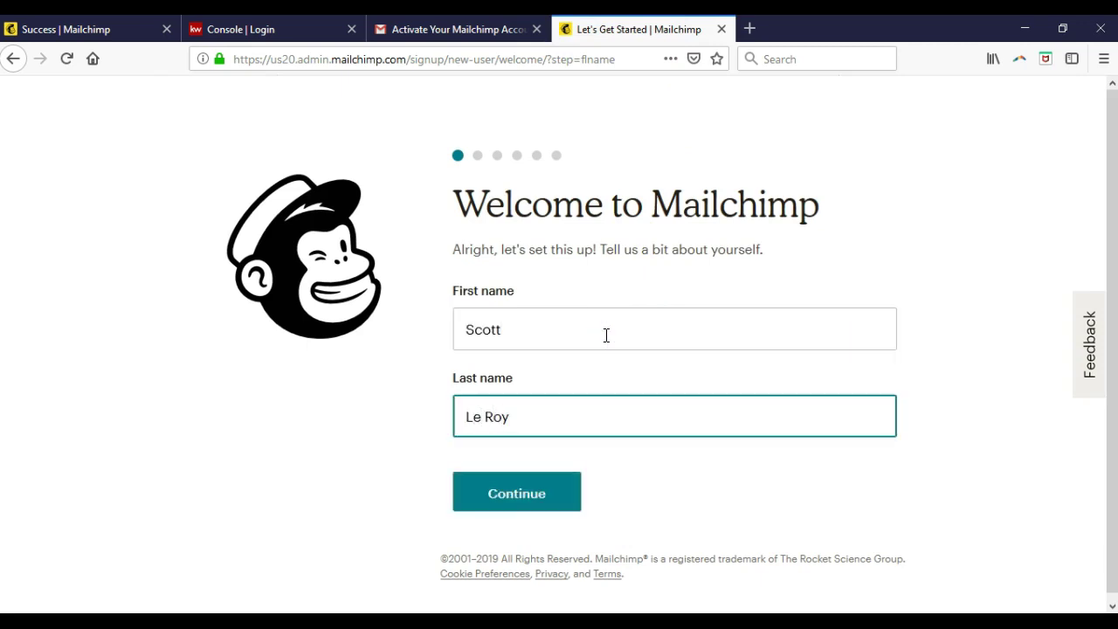
left_click(566, 505)
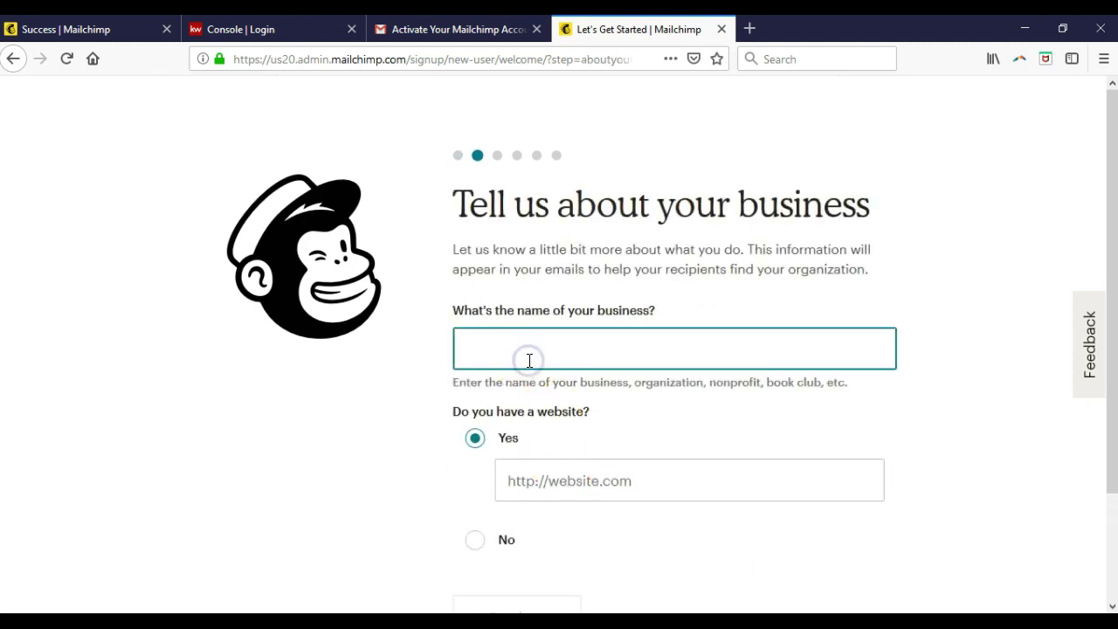
- Enter the business name and its https website address, then continue
type("Scott Le Roy Marketing")
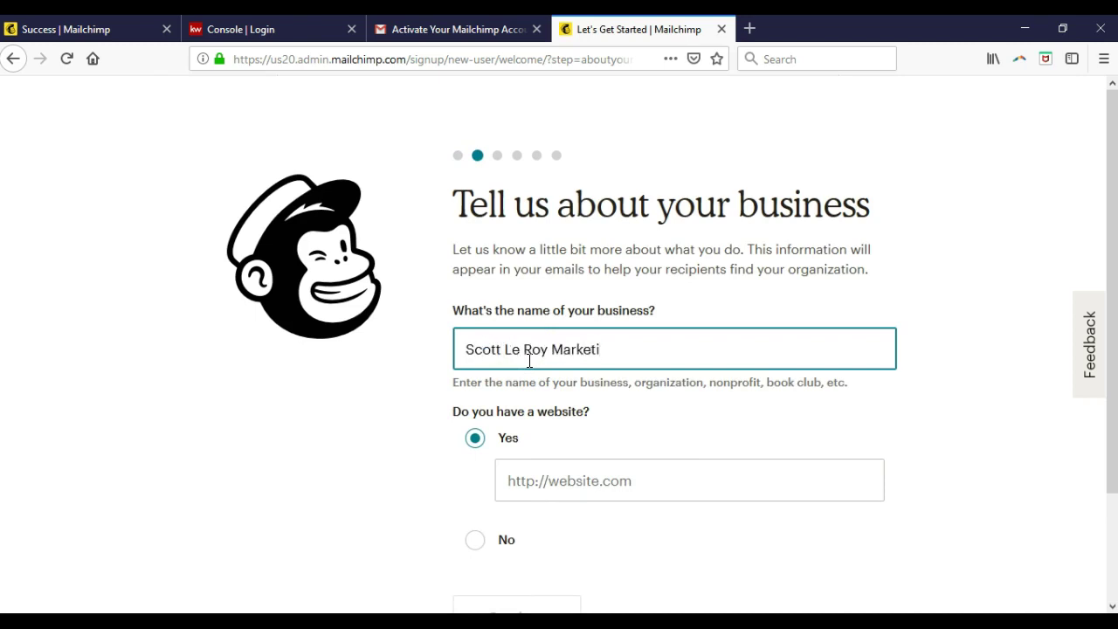
left_click(532, 483)
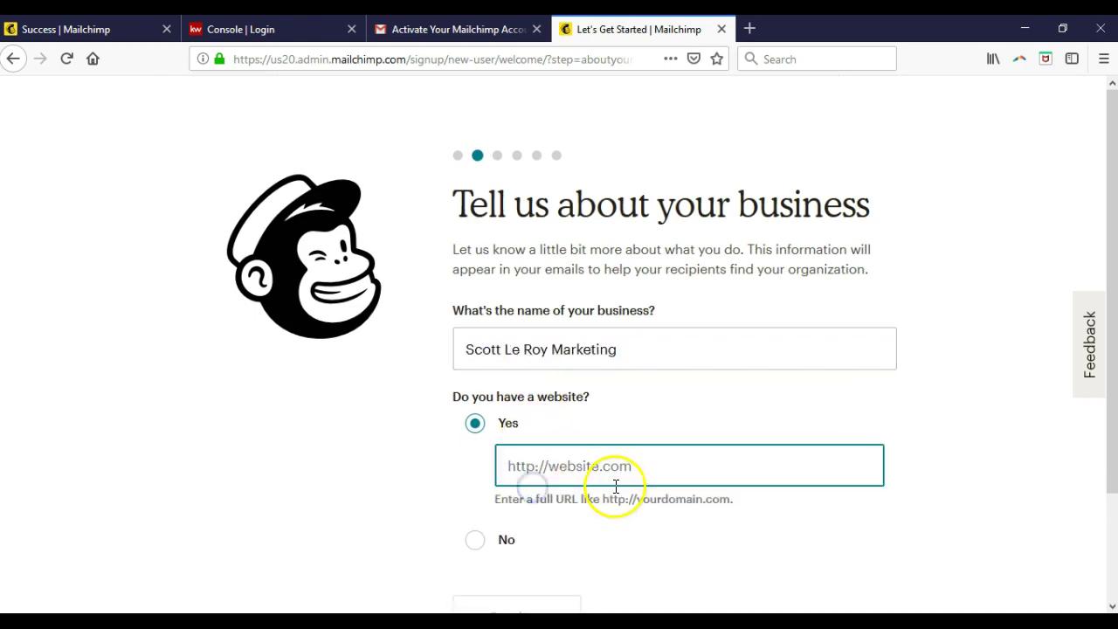
type("h")
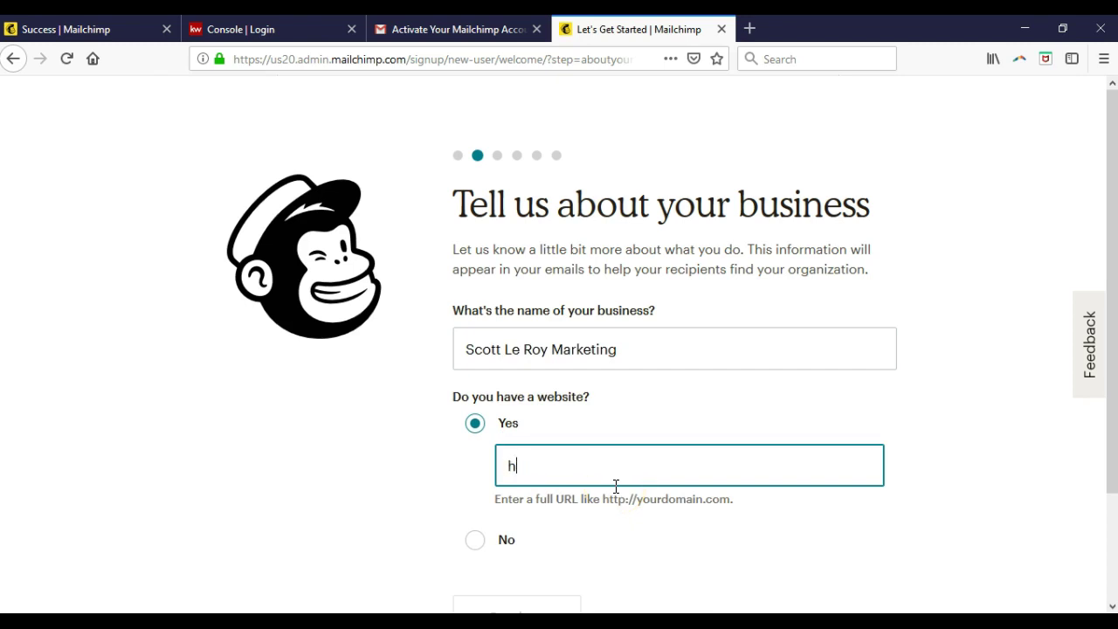
type("ttps://")
key("BackSpace")
key("BackSpace")
key("BackSpace")
type("s://sc")
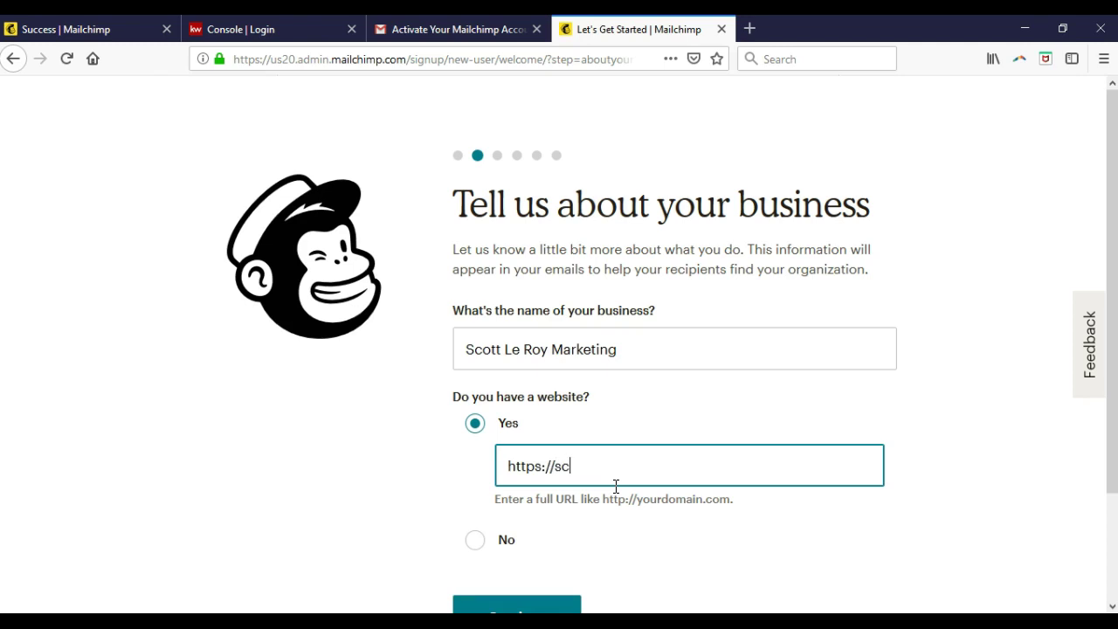
type("ottleroymarketing.com")
left_click(901, 437)
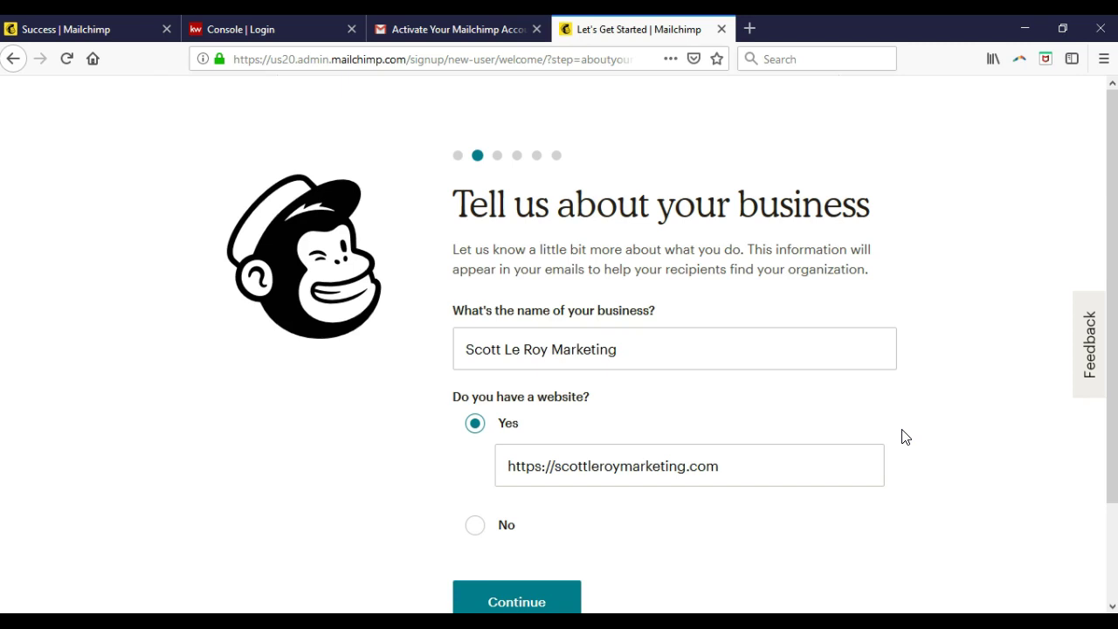
scroll(599, 512, "down", 2)
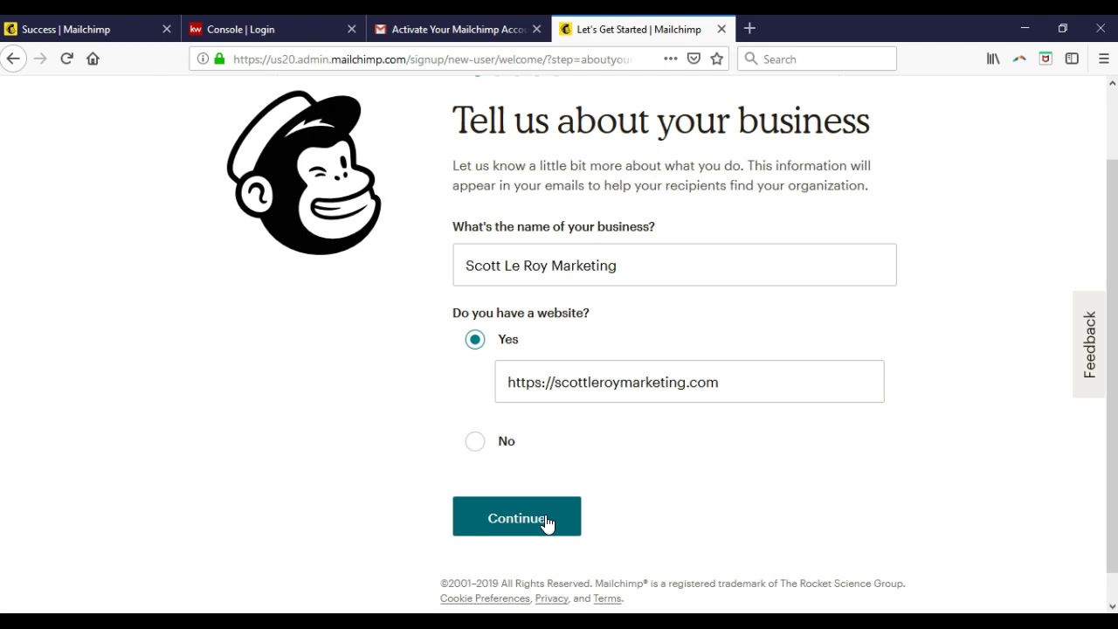
left_click(547, 523)
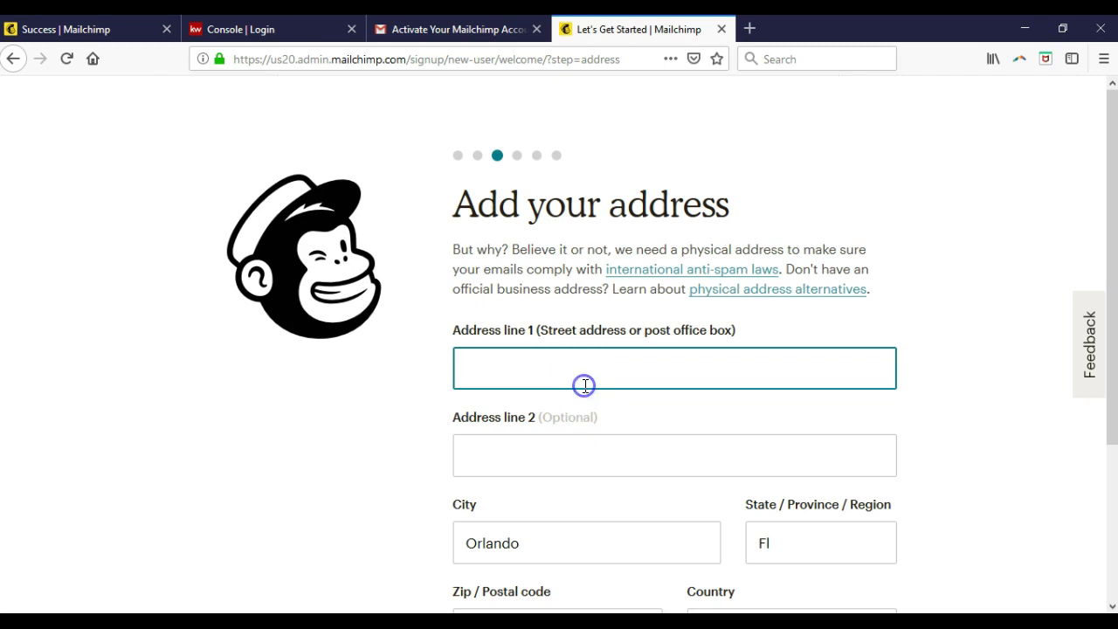
- Fill in the business street address and suite number in Address lines 1 and 2
left_click(585, 385)
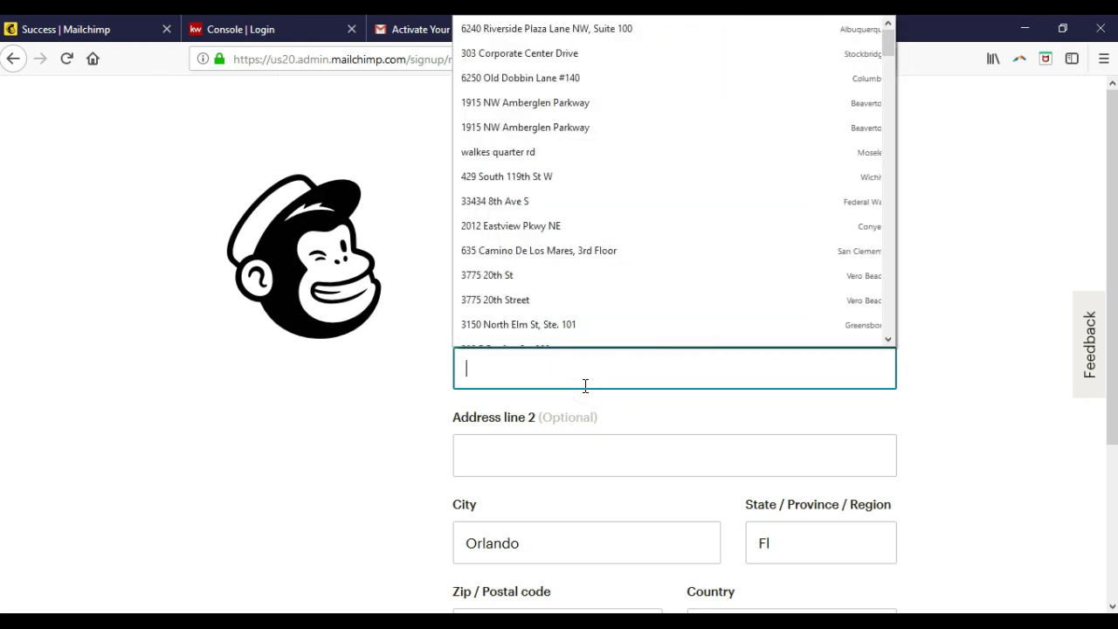
left_click(966, 346)
left_click(684, 365)
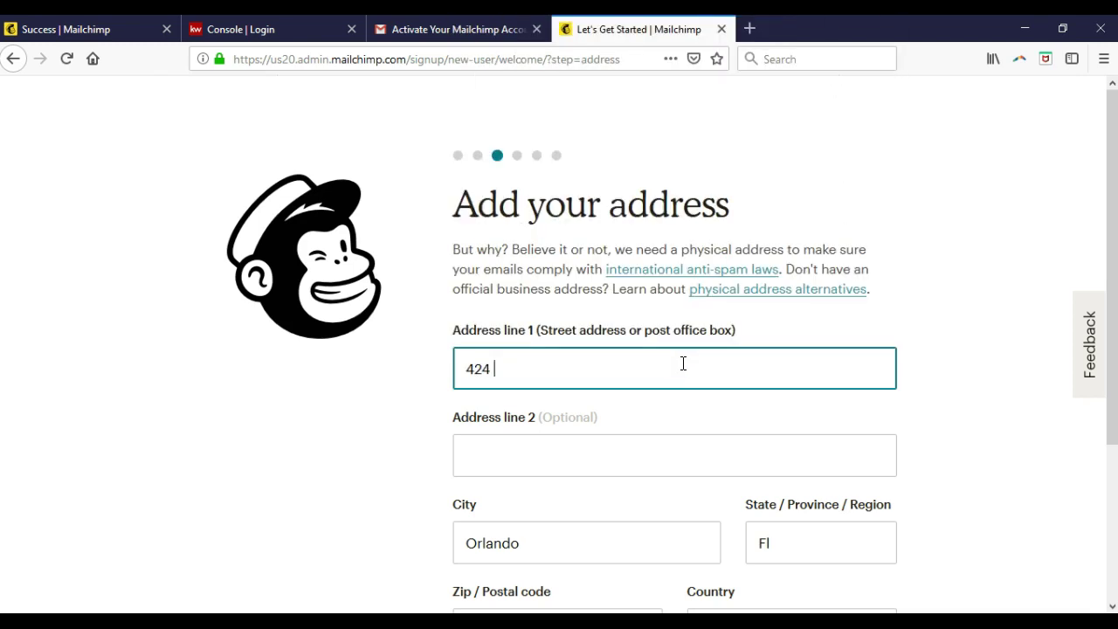
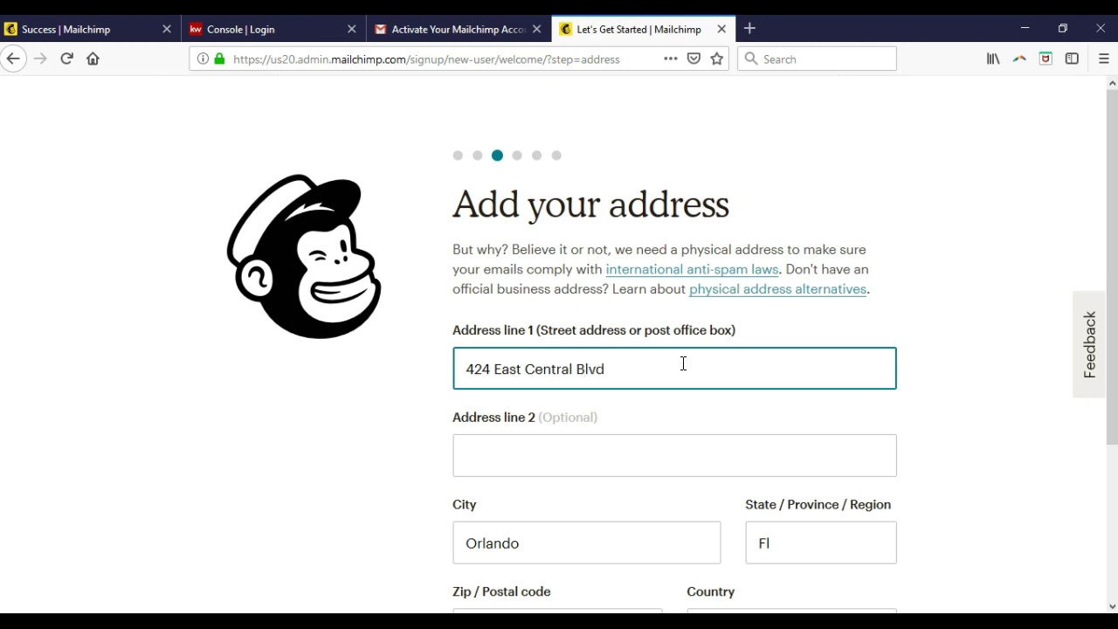
key("Tab")
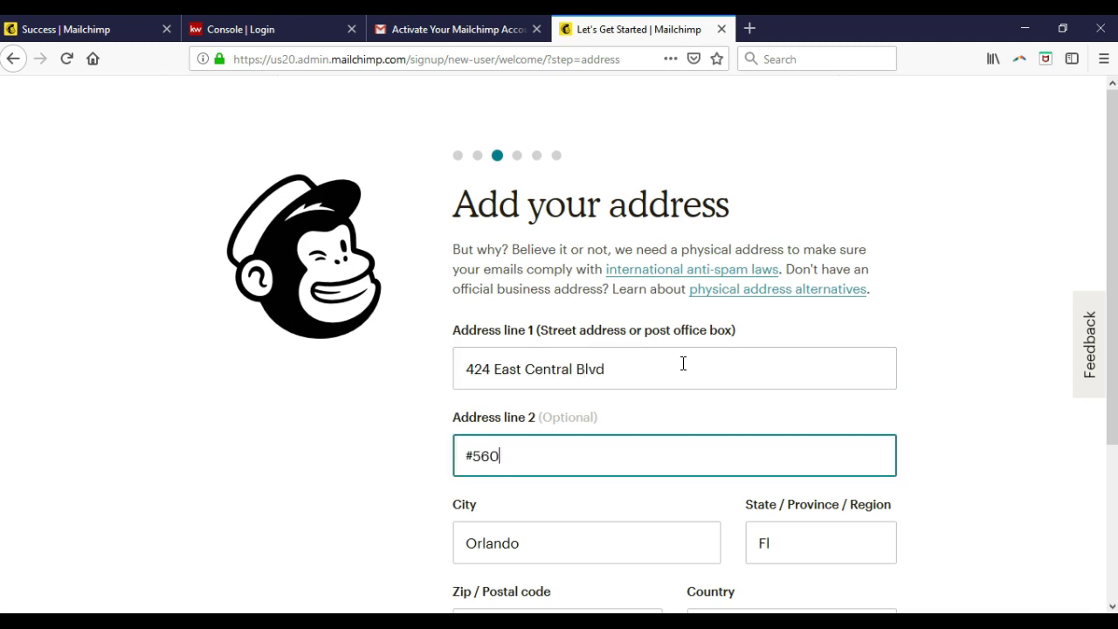
key("Tab")
- Correct the last digit of the zip code and submit the address
scroll(683, 363, "down", 4)
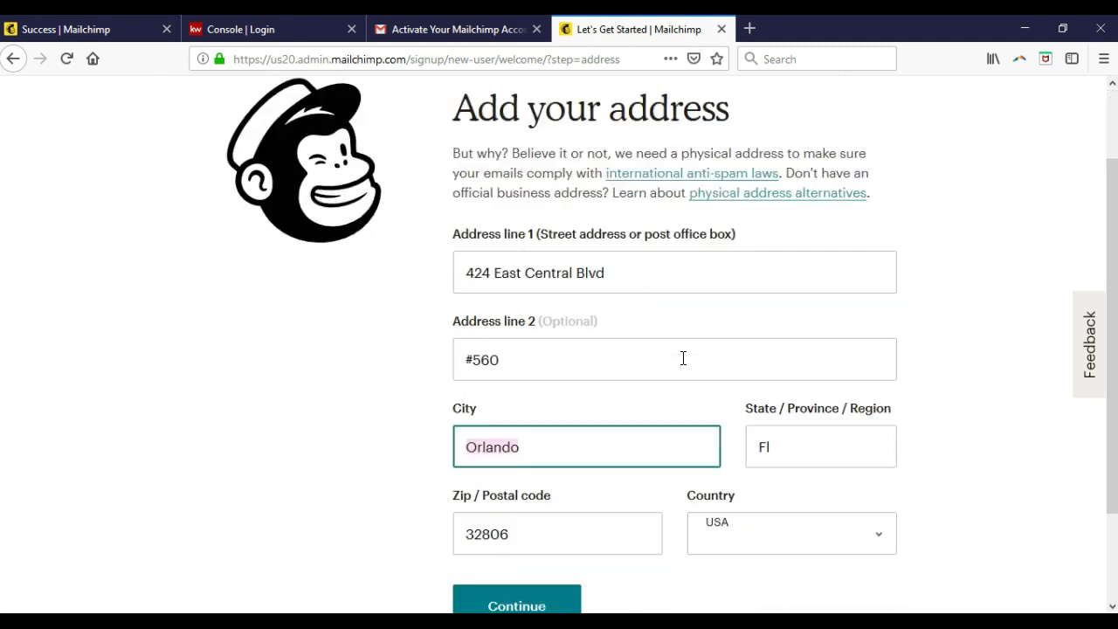
left_click(541, 469)
key("BackSpace")
type("1")
left_click(347, 404)
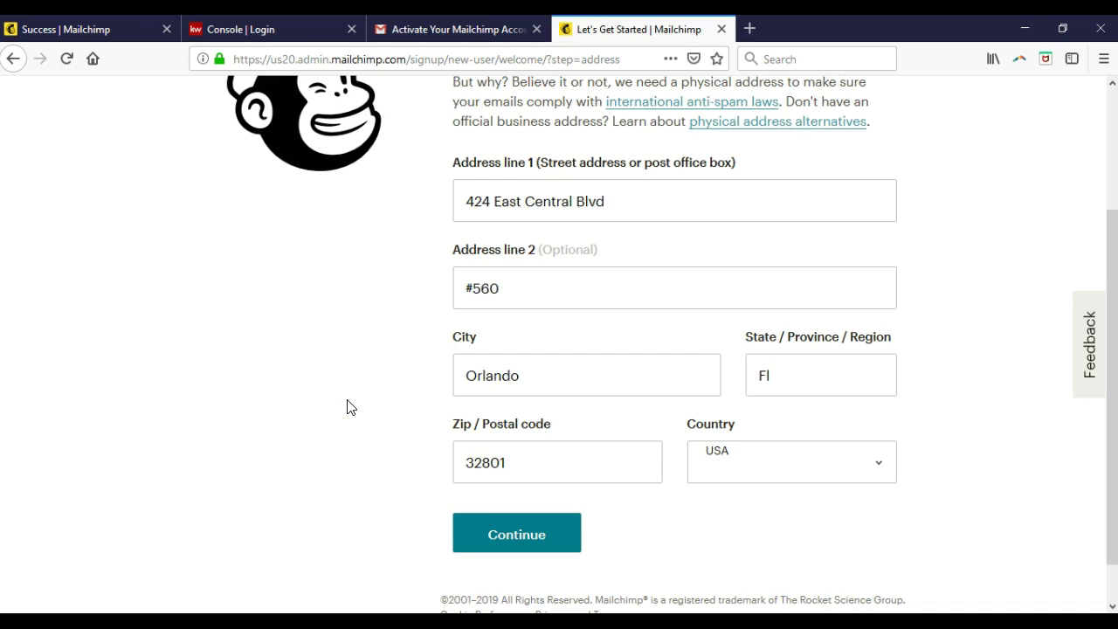
left_click(519, 536)
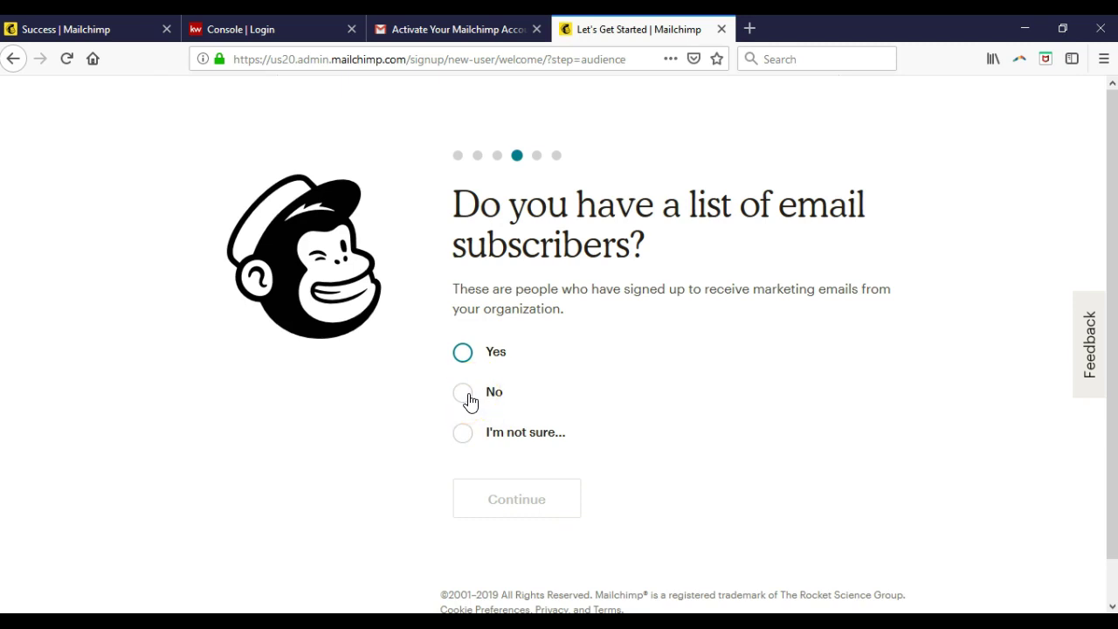
- Answer No to having an existing subscriber list, after briefly trying Yes, and continue
left_click(464, 395)
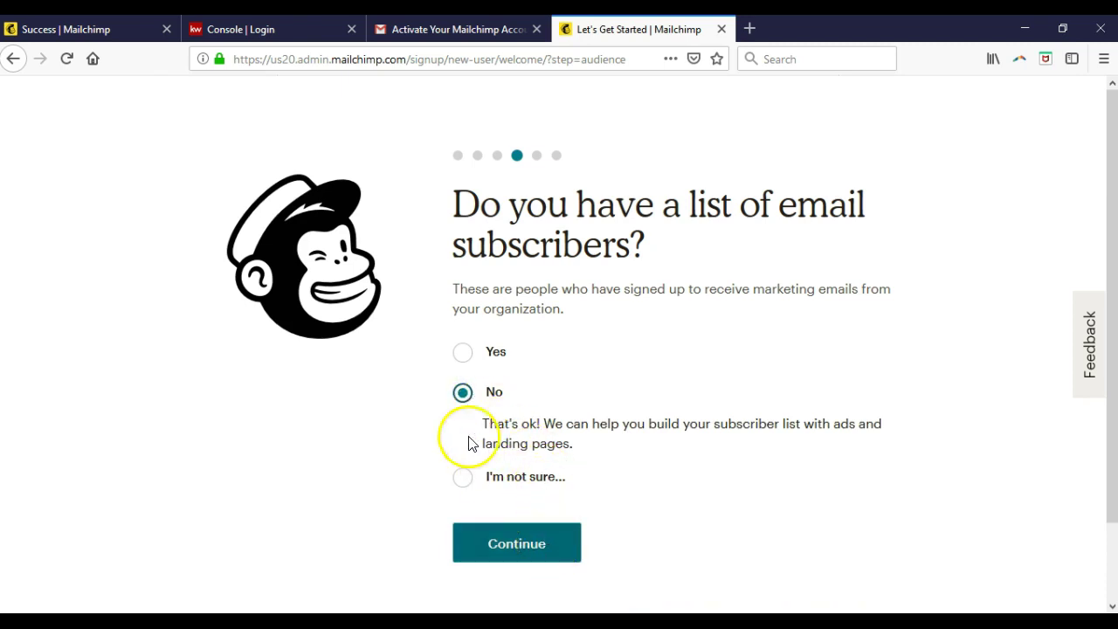
left_click(455, 363)
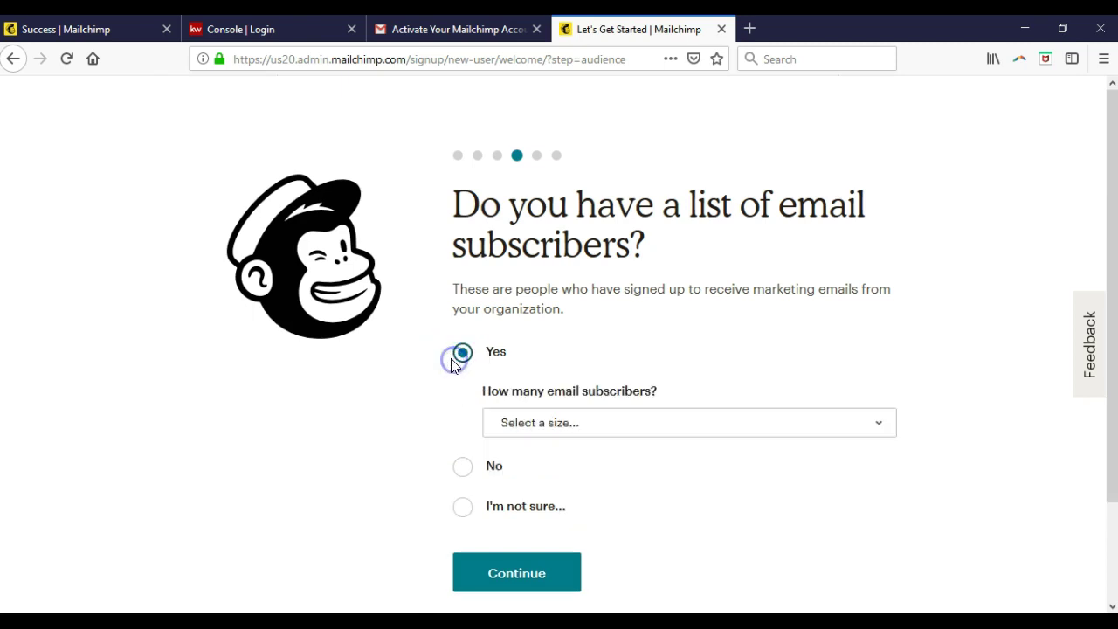
left_click(543, 428)
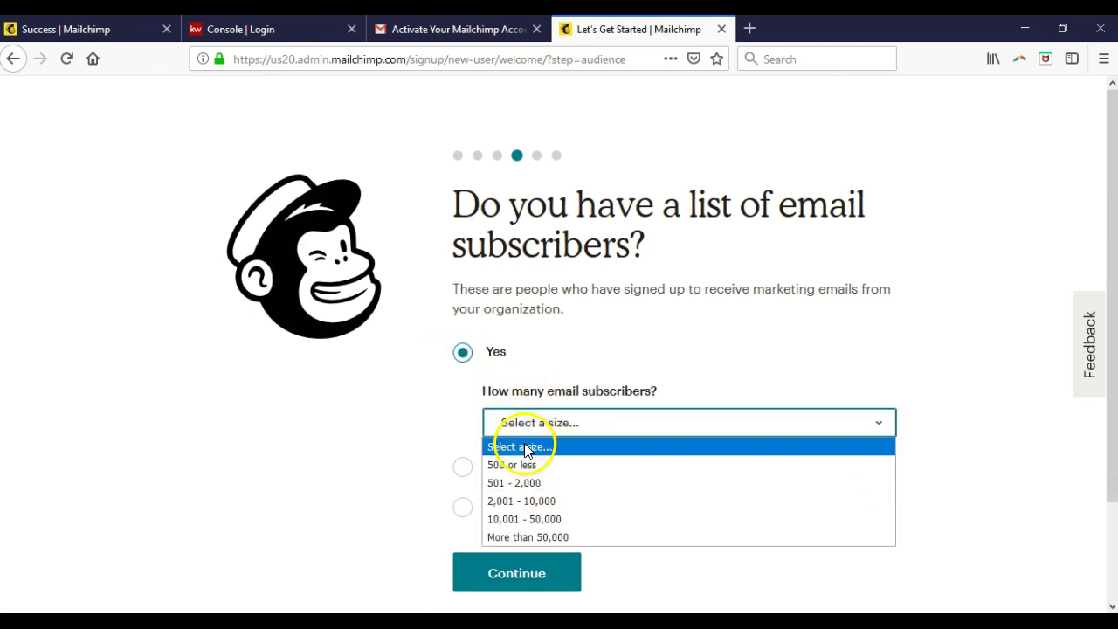
left_click(428, 447)
left_click(469, 472)
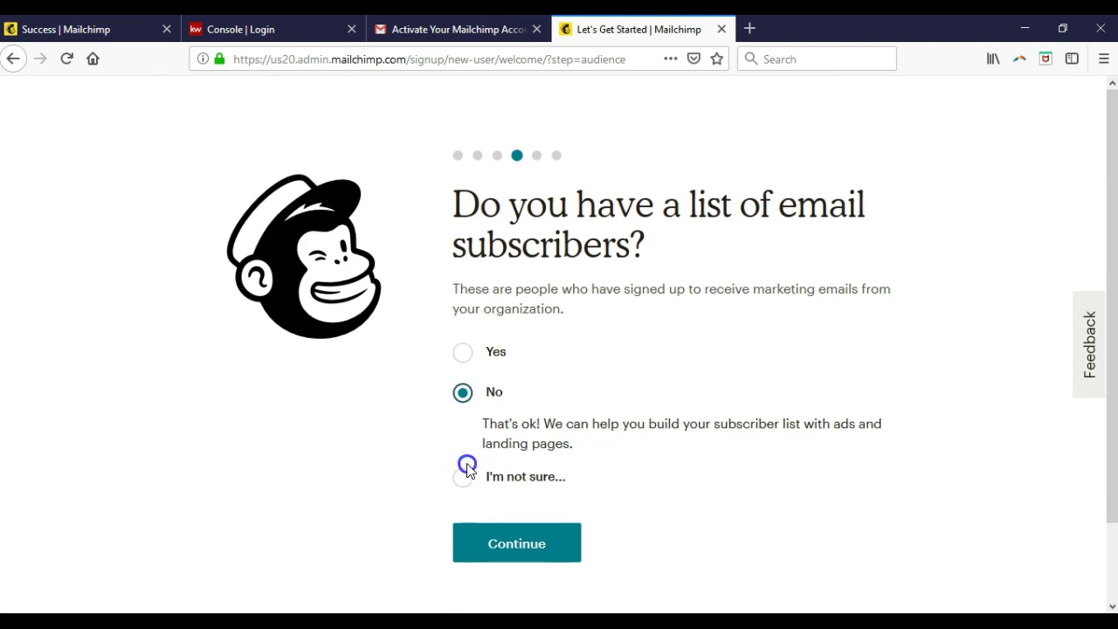
left_click(508, 532)
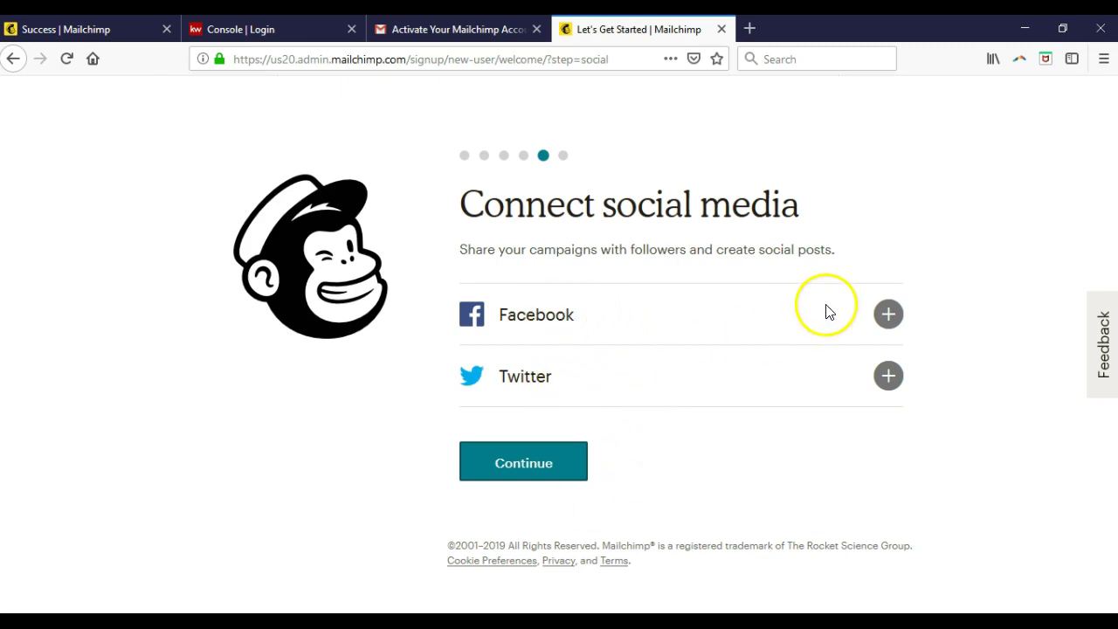
- Dismiss the Facebook login popup and continue without connecting any social media accounts
left_click(890, 318)
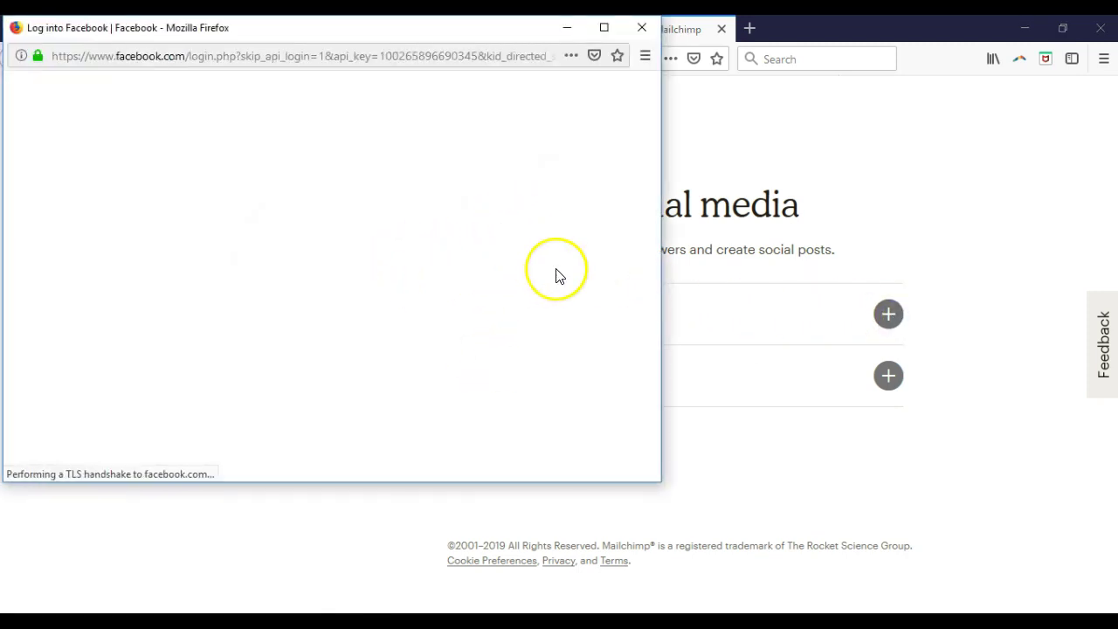
left_click(643, 32)
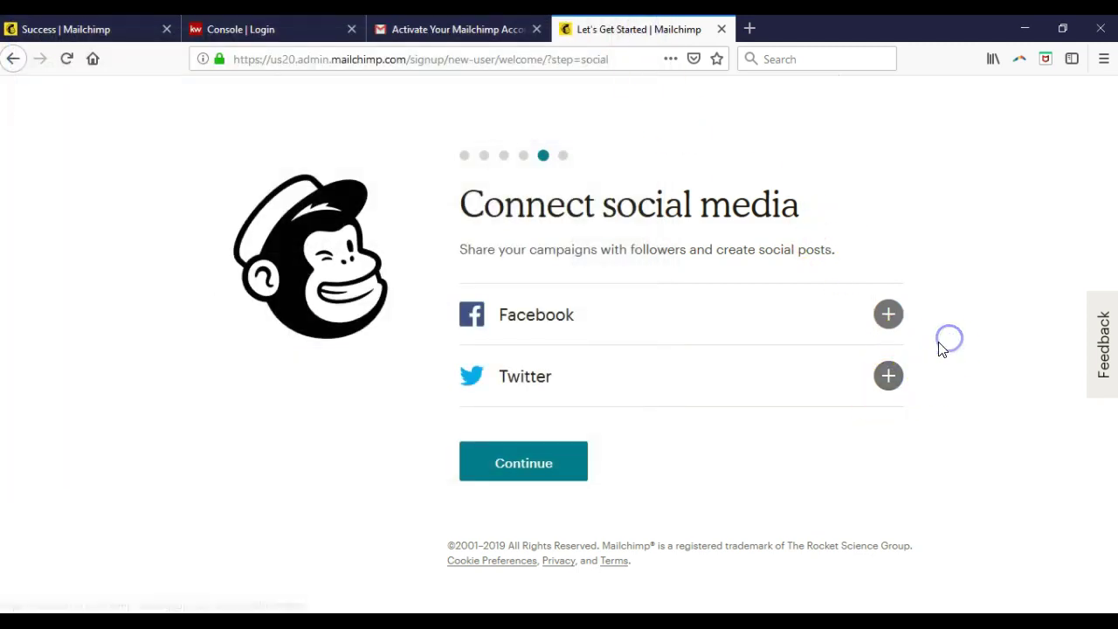
left_click(545, 481)
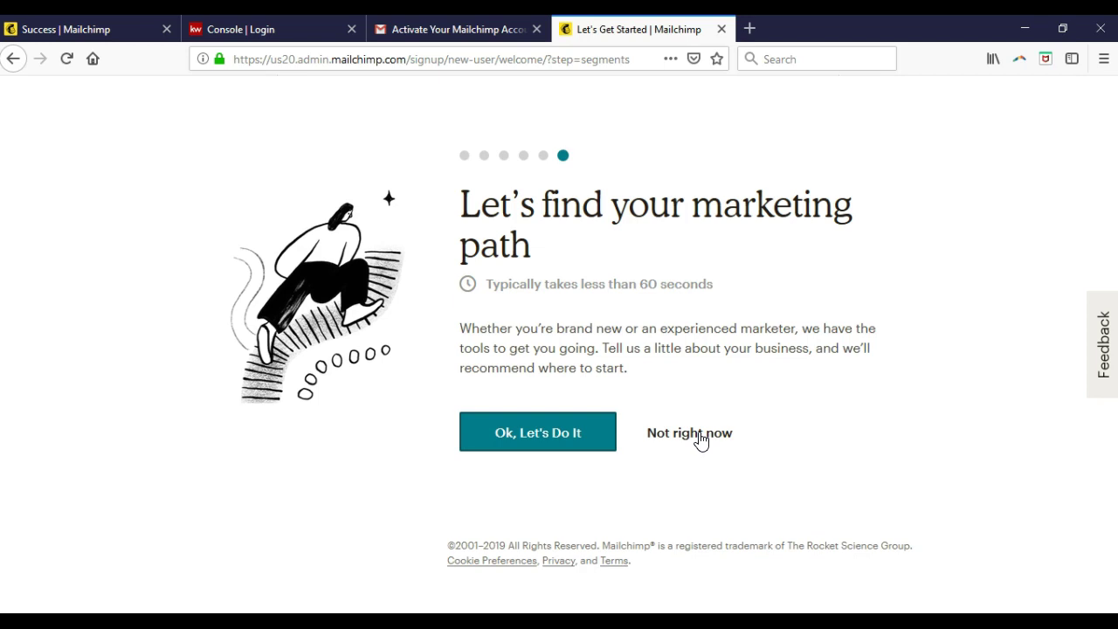
- Skip the marketing path questionnaire with Not right now and finish setup with Let's Go!
left_click(700, 441)
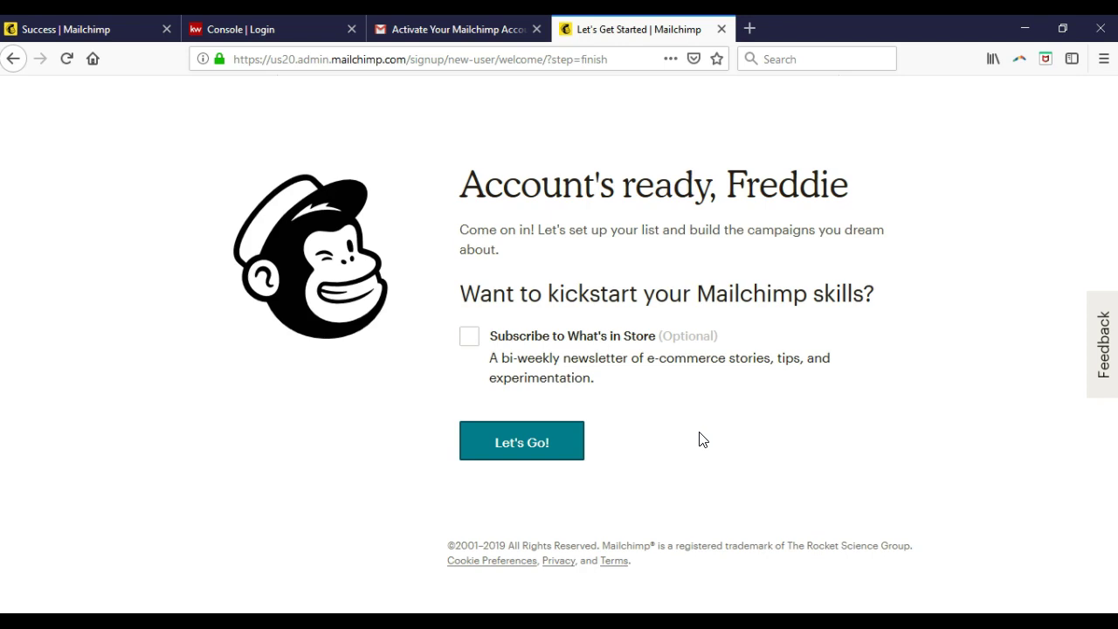
left_click(564, 452)
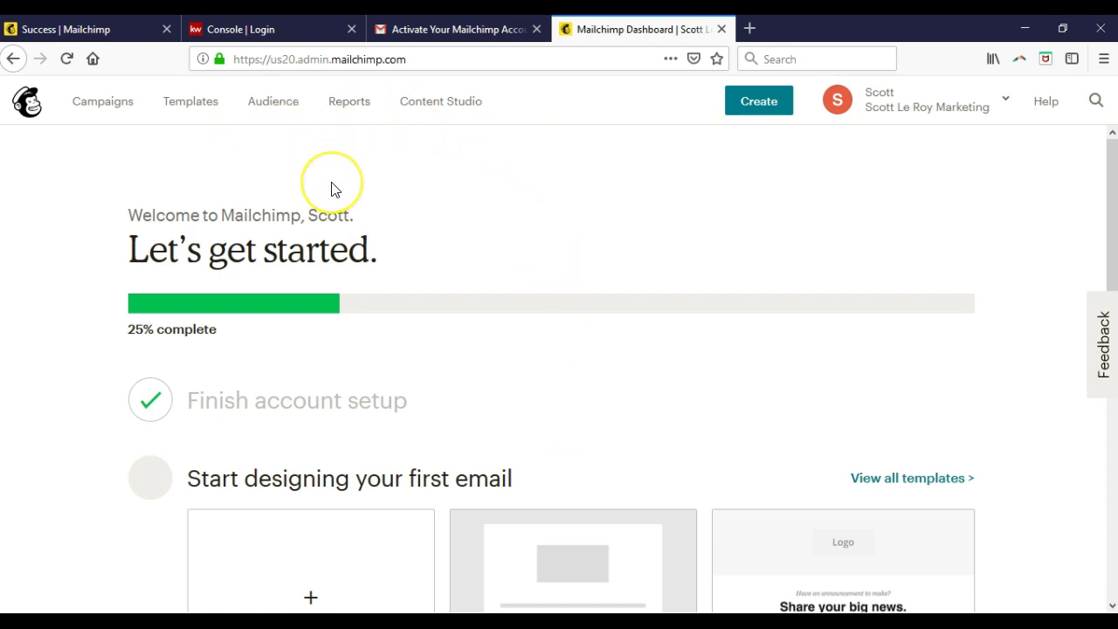
- Sign in to Keller Cloud on the Console | Login tab with the account username and password
left_click(267, 35)
left_click(665, 360)
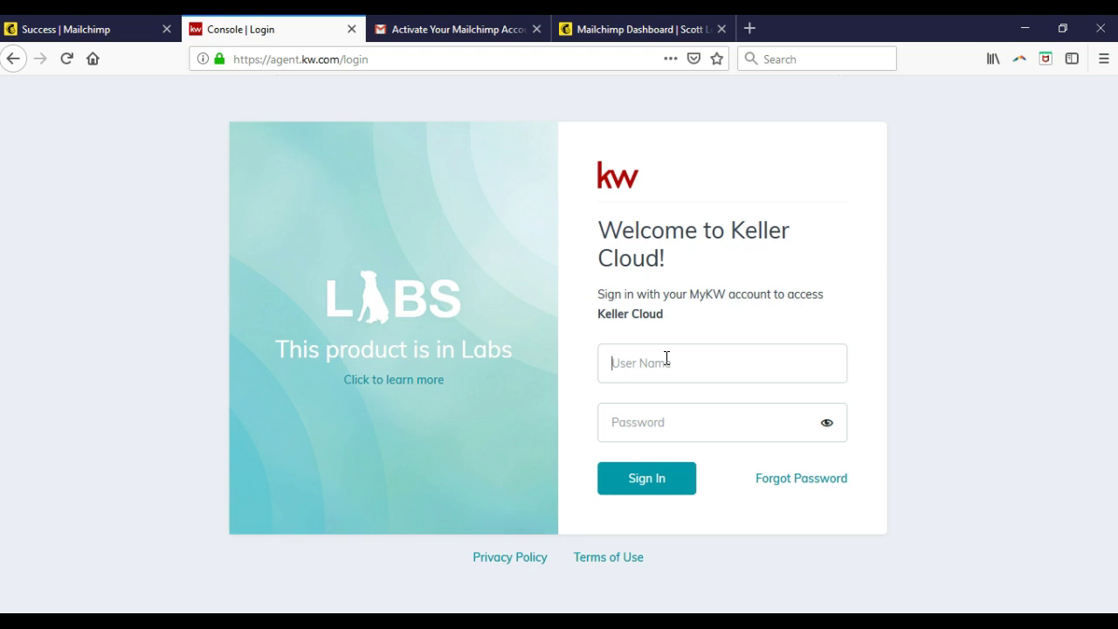
type("sleroy")
key("Tab")
type("**********")
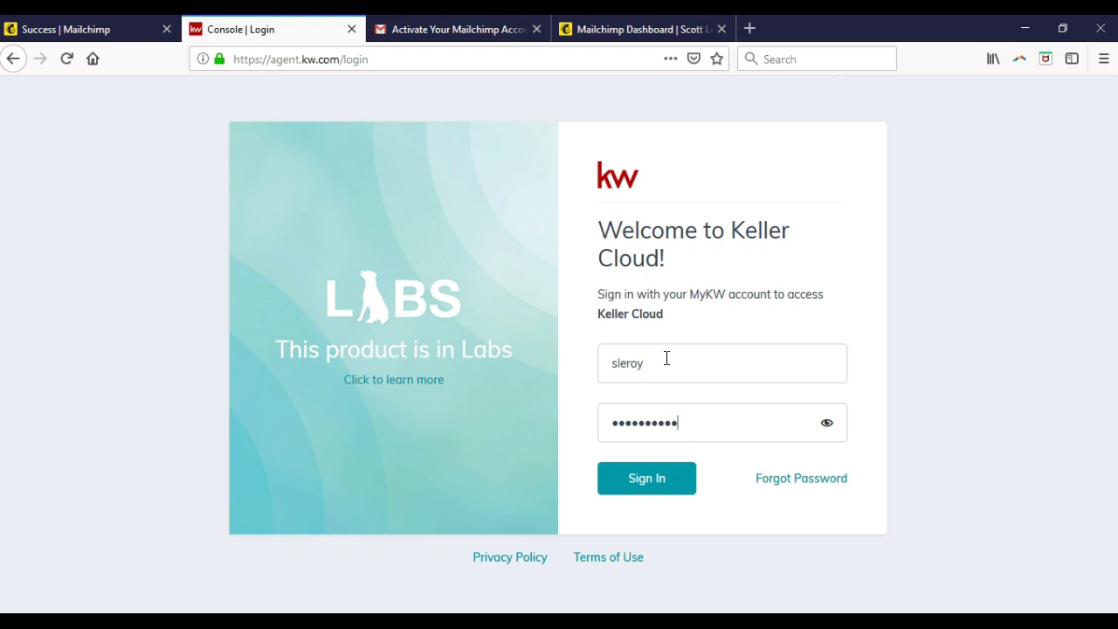
key("Return")
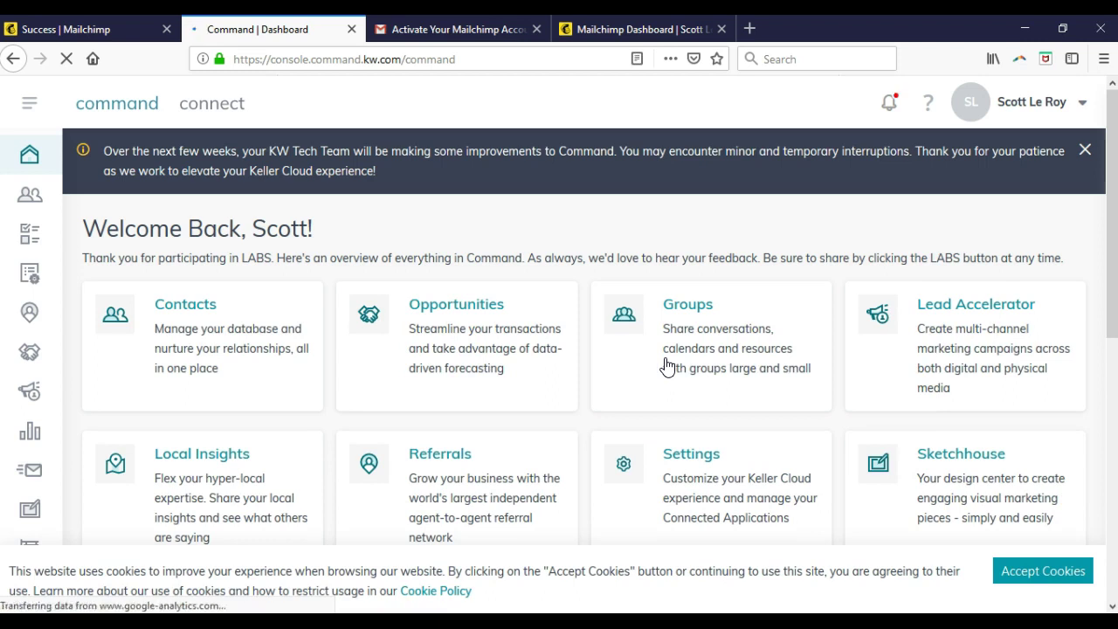
- Accept the cookie notice and open the Smart Plans card on the Command dashboard
left_click(1061, 573)
scroll(811, 427, "down", 3)
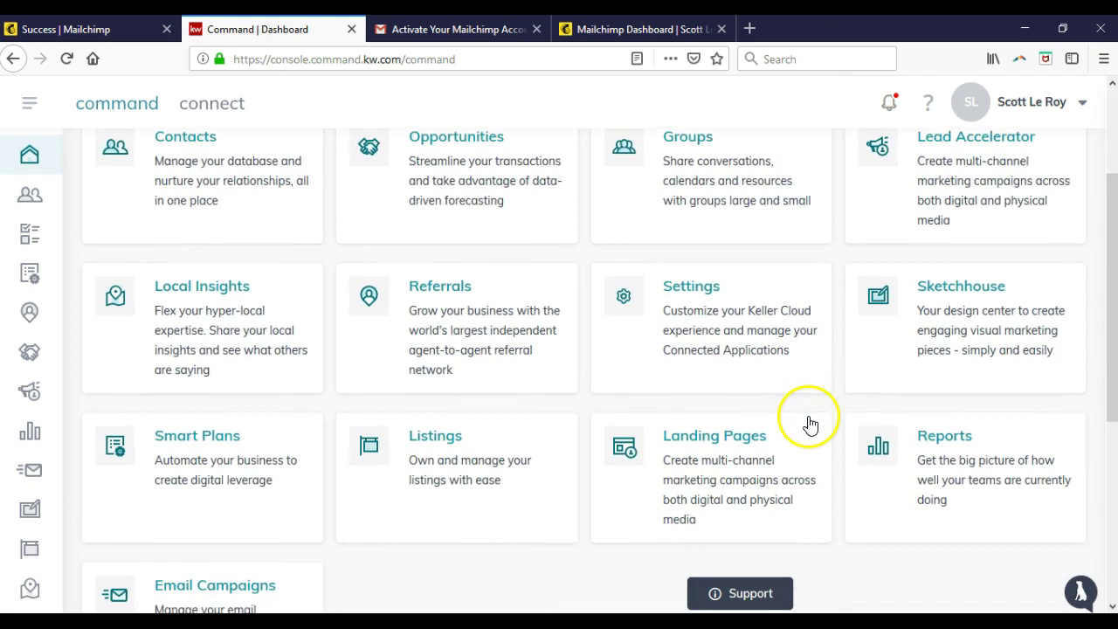
scroll(813, 424, "down", 2)
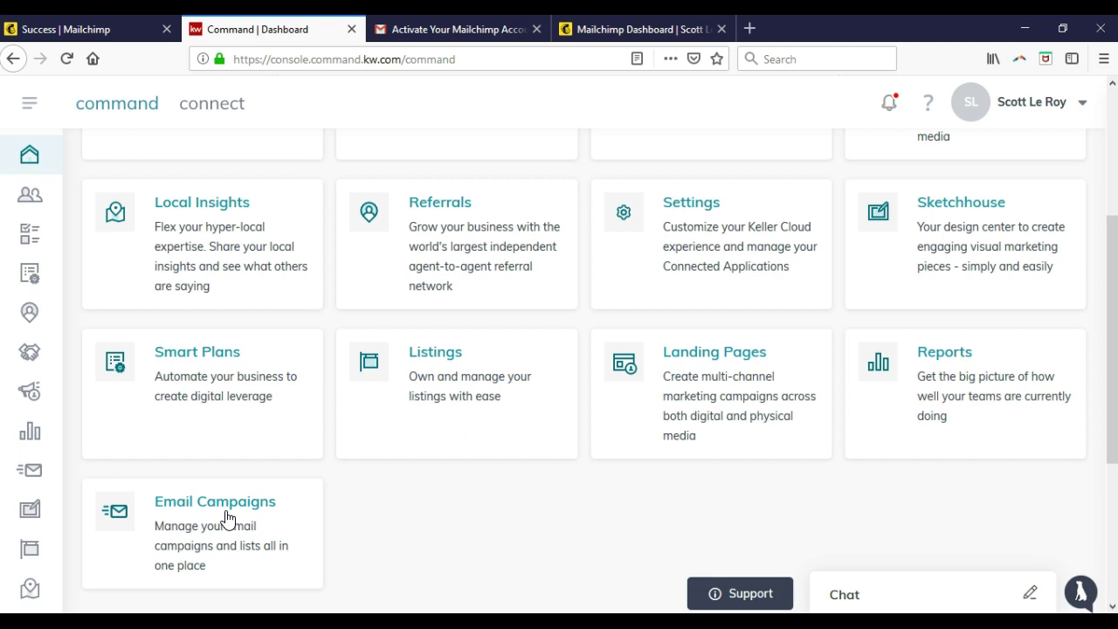
left_click(219, 445)
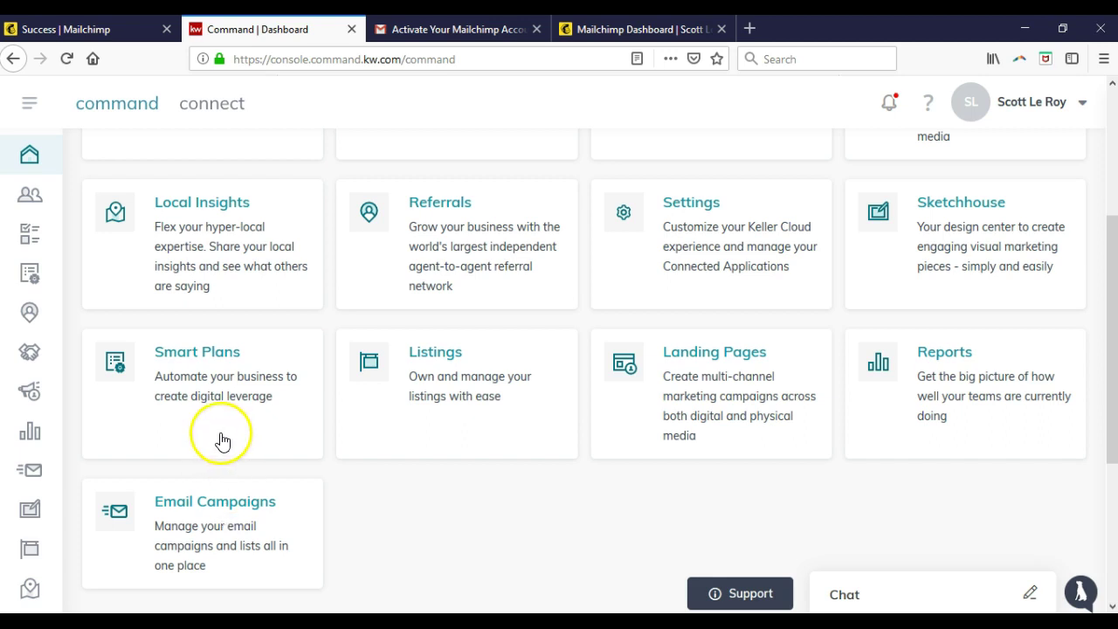
left_click(218, 446)
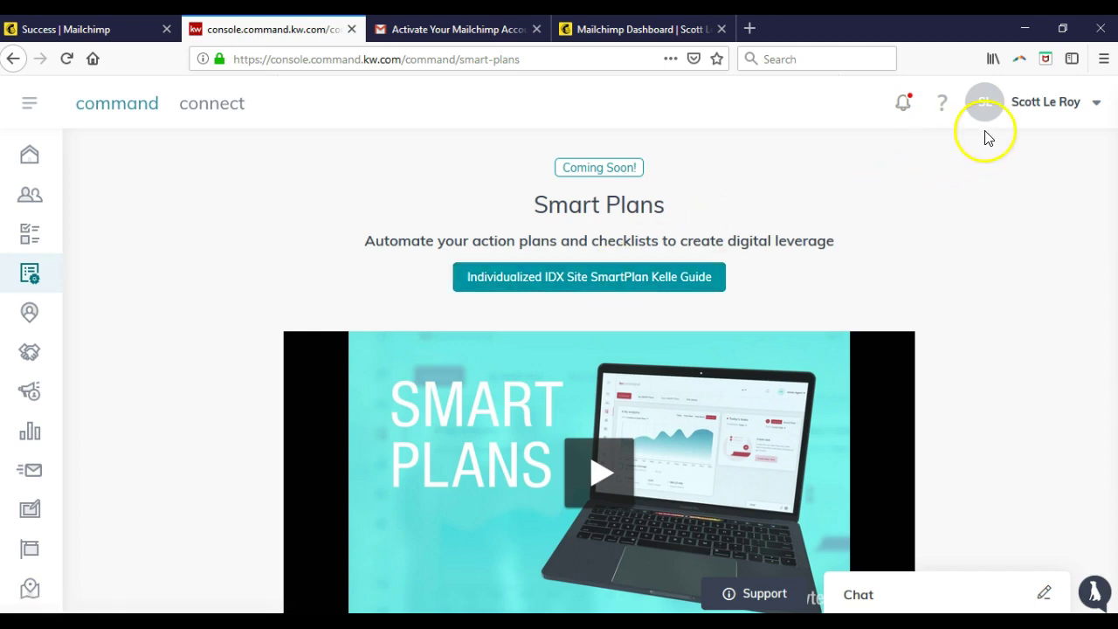
- Go to the account settings and find MailChimp under Email Marketing, still Not Connected
left_click(1045, 108)
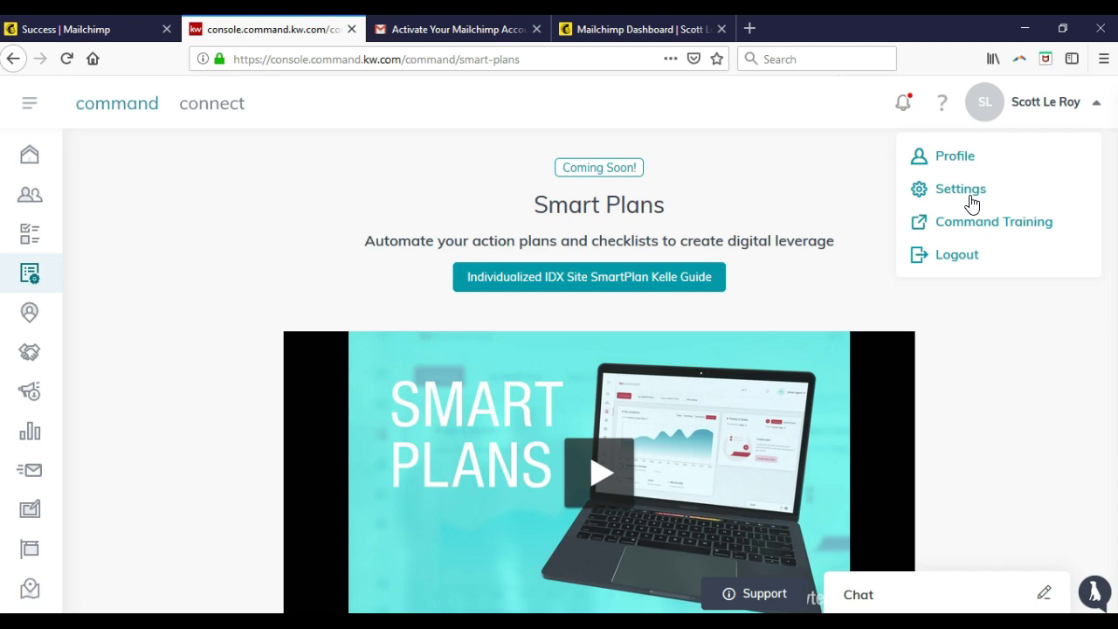
left_click(969, 197)
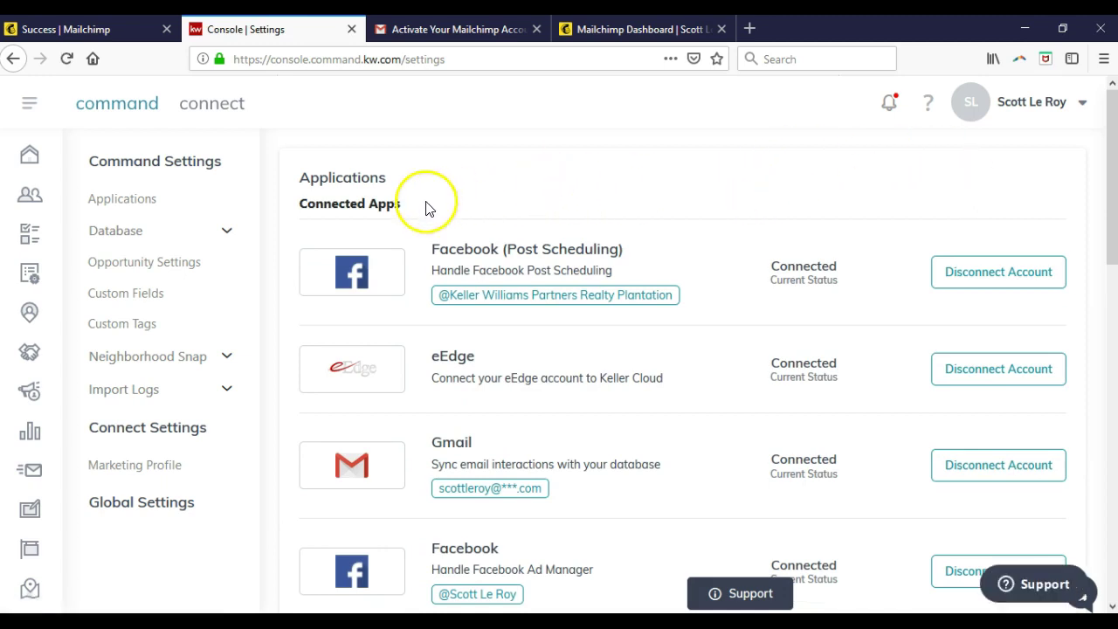
scroll(411, 255, "down", 3)
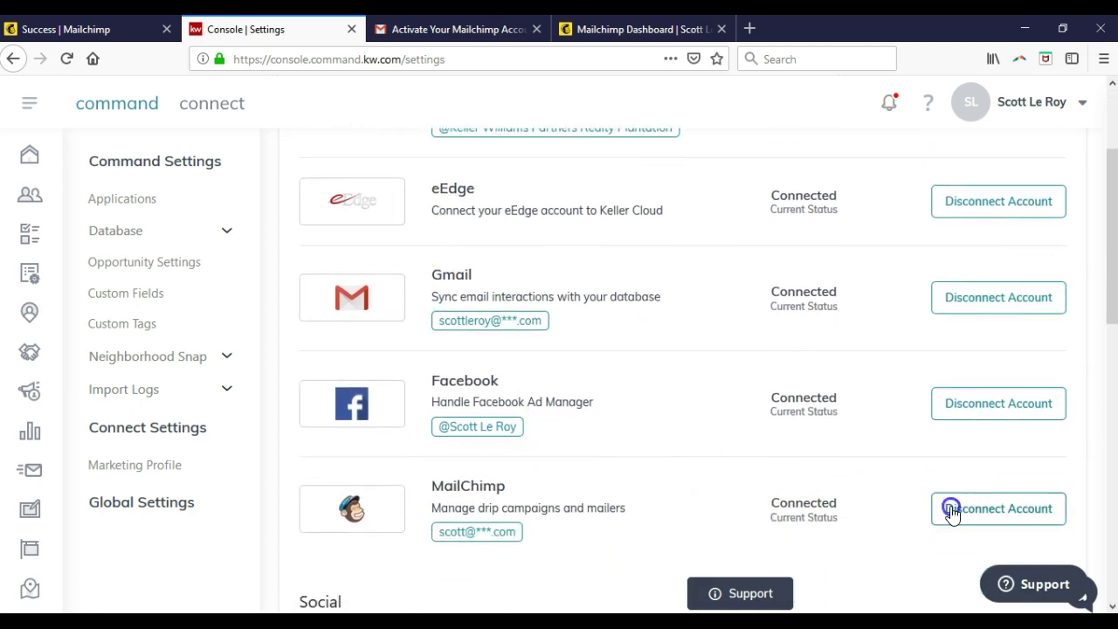
left_click(949, 508)
scroll(660, 369, "up", 1)
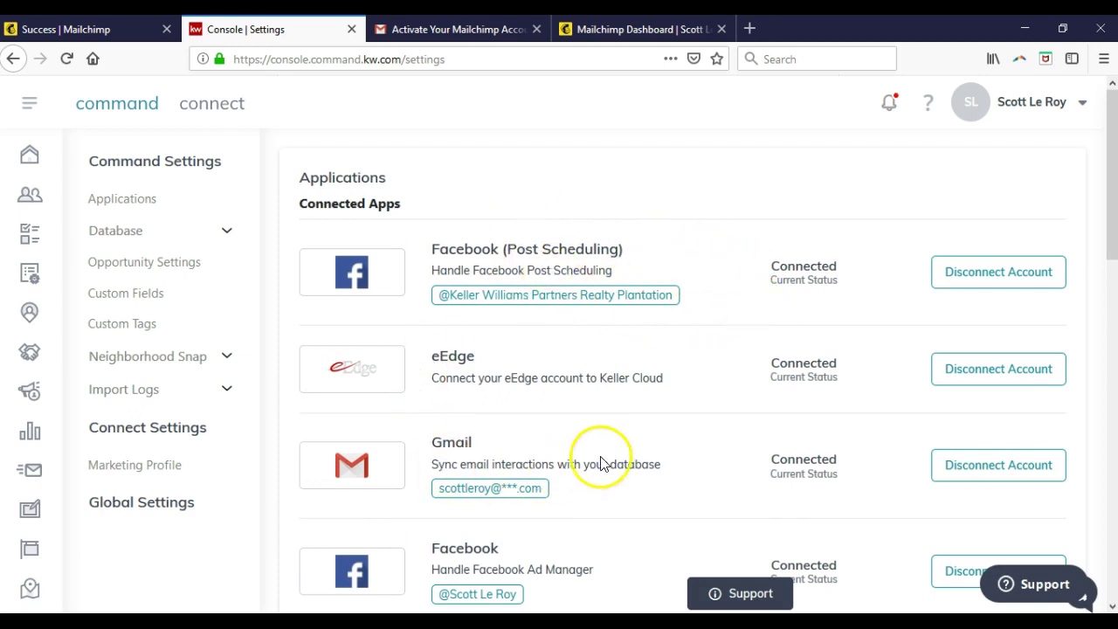
scroll(602, 450, "down", 1)
scroll(609, 433, "down", 3)
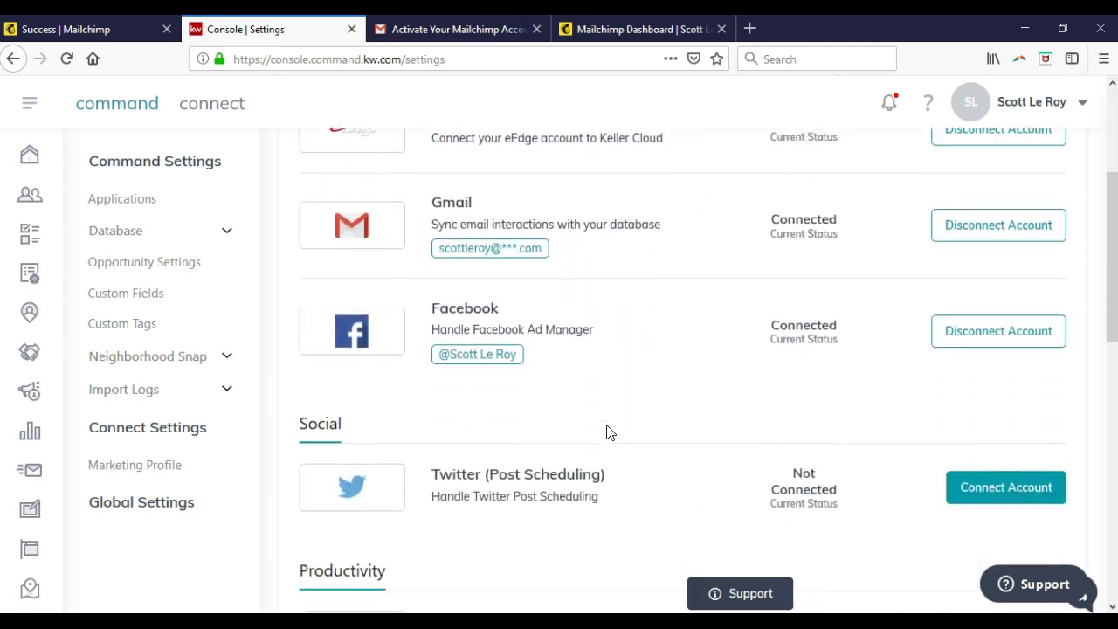
scroll(609, 433, "down", 4)
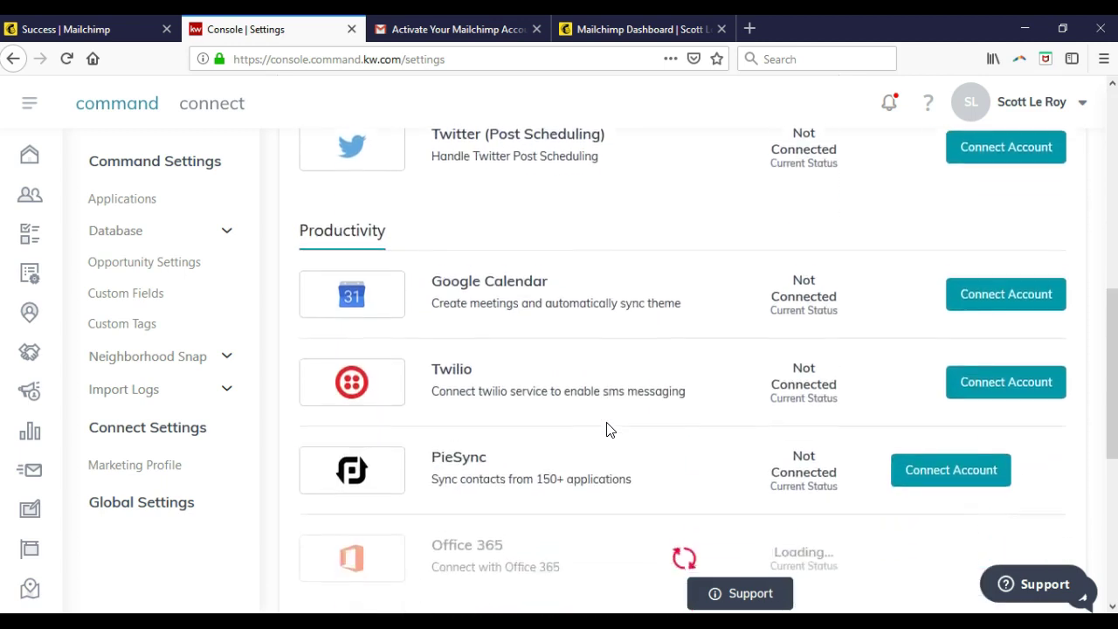
scroll(609, 430, "down", 3)
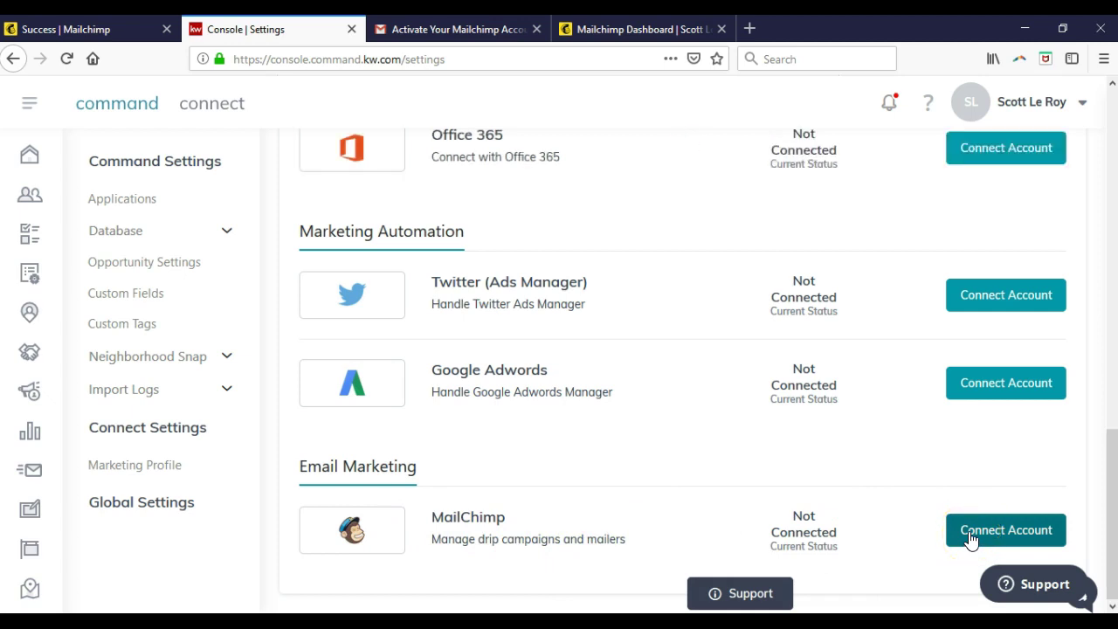
- Connect MailChimp by logging in with the Mailchimp account email and password to authorize Keller Williams Realty
left_click(971, 541)
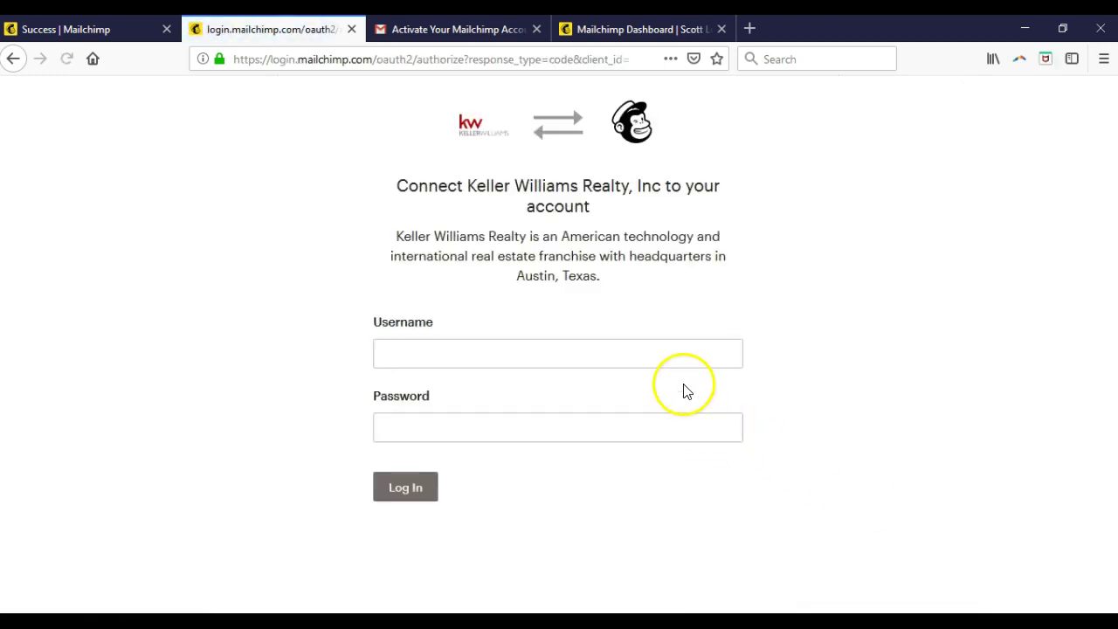
left_click(693, 354)
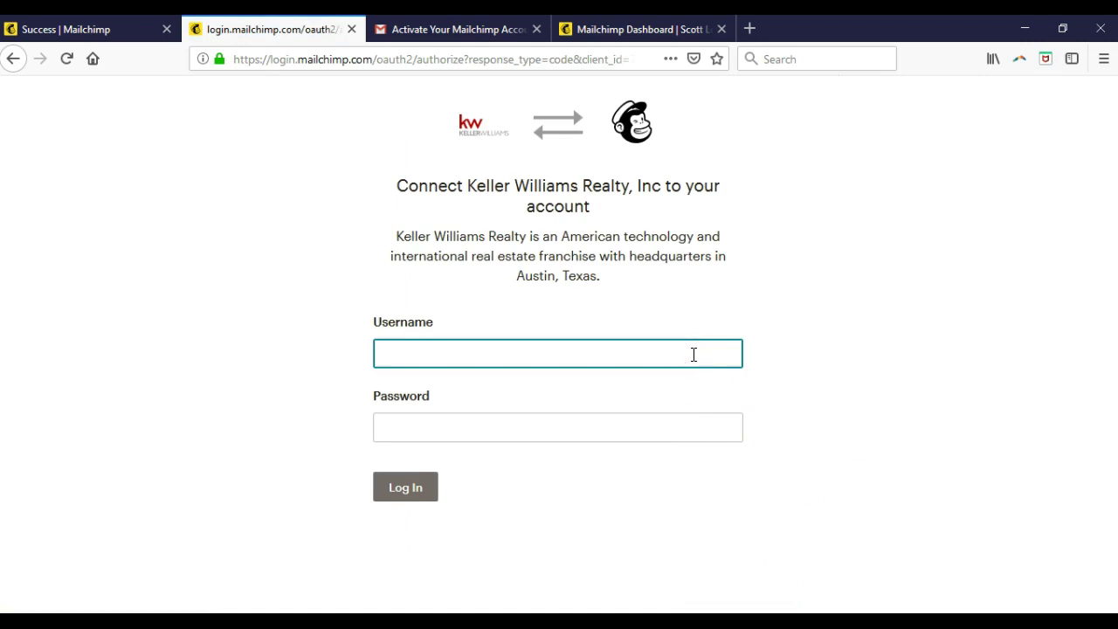
left_click(694, 354)
key("Tab")
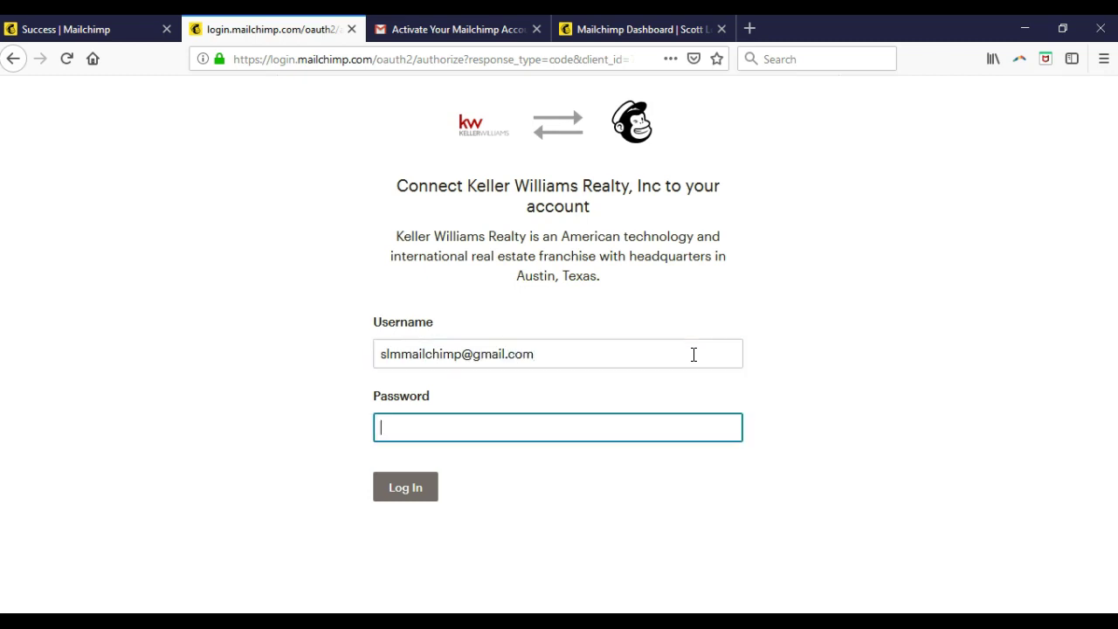
type("•••••••••••")
left_click(421, 494)
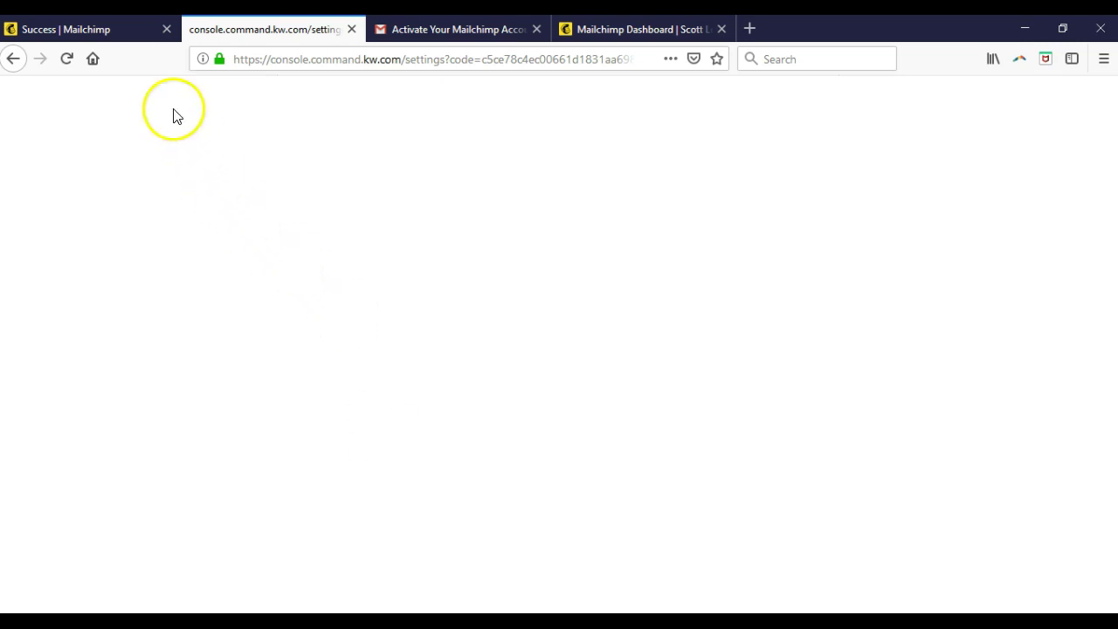
- Reload the settings page and scroll to confirm MailChimp is listed as Connected
left_click(67, 58)
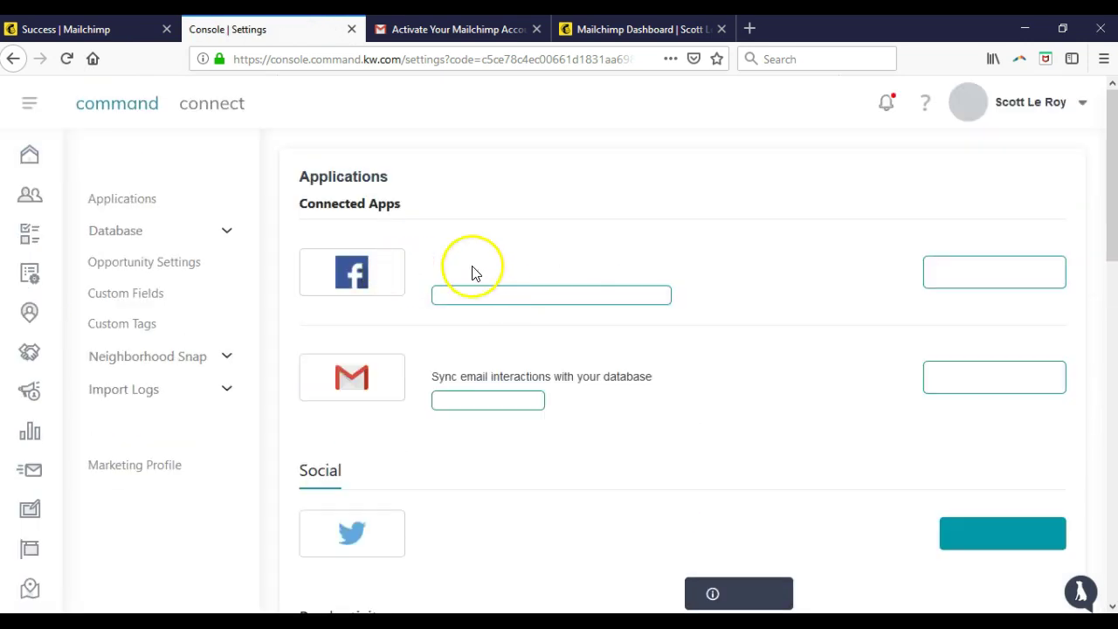
scroll(502, 266, "down", 3)
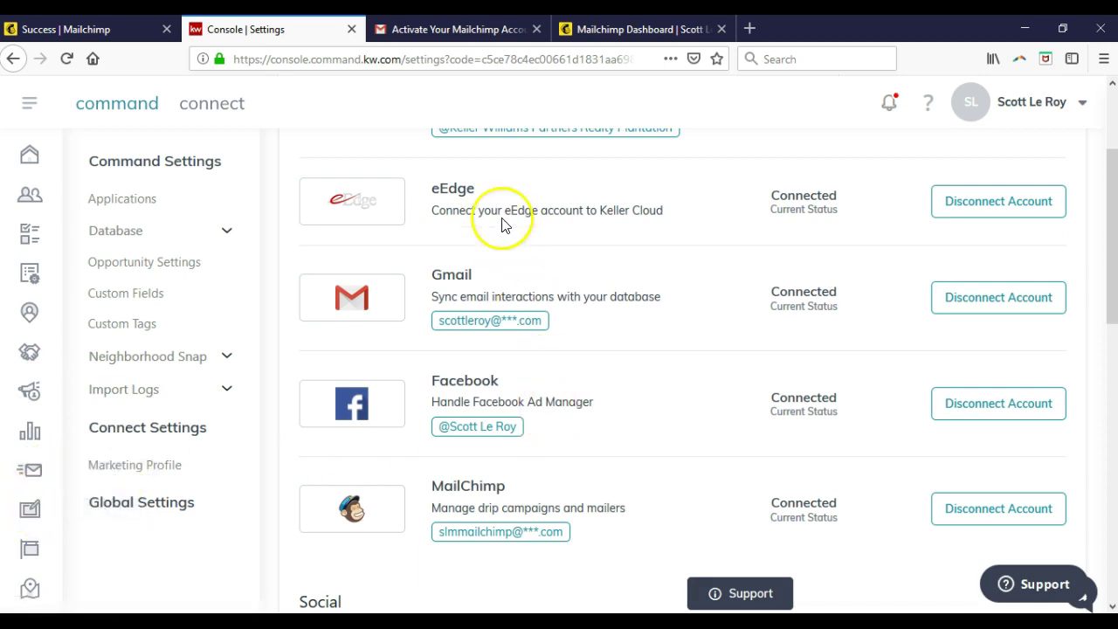
- Close the KW Command settings, activation email and Mailchimp success tabs
left_click(351, 29)
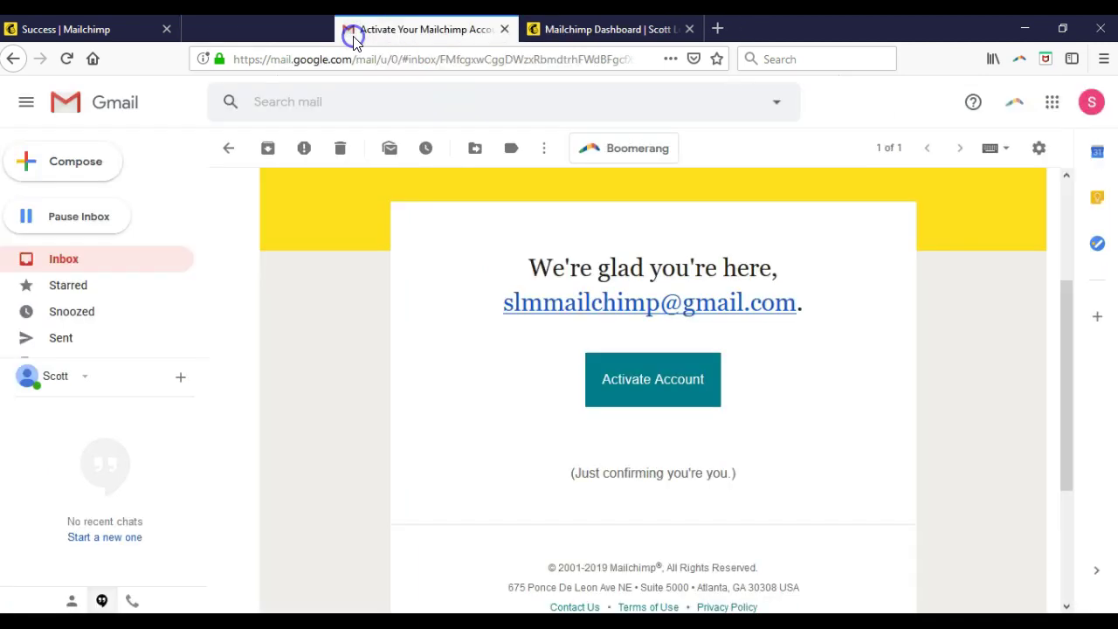
left_click(351, 29)
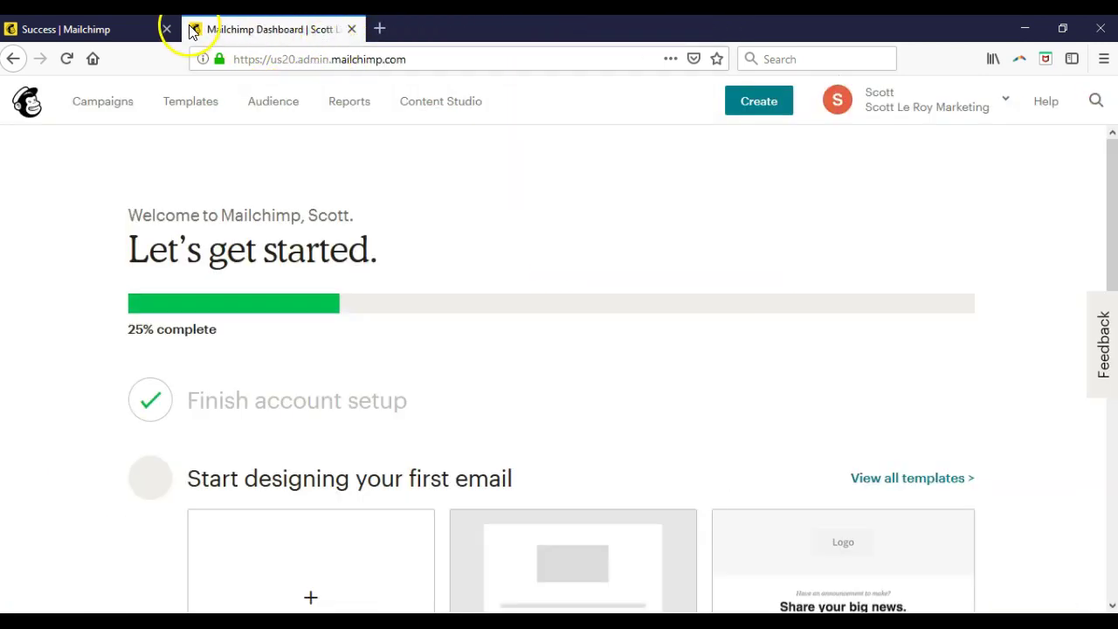
left_click(166, 29)
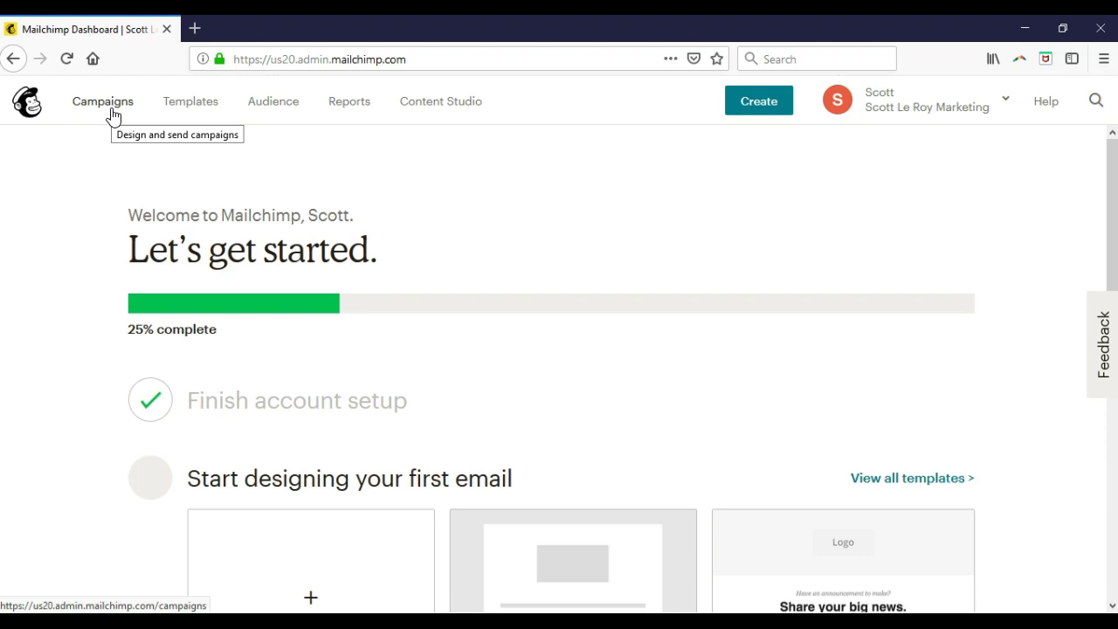
- Go through Mailchimp's top navigation items and open the Templates page
left_click(182, 103)
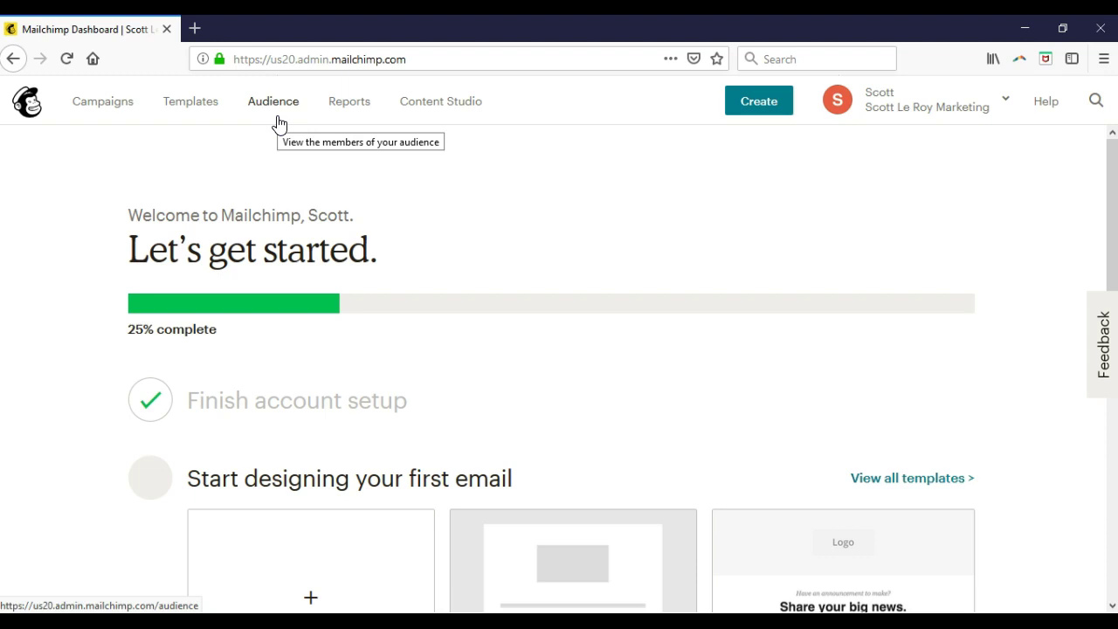
left_click(348, 112)
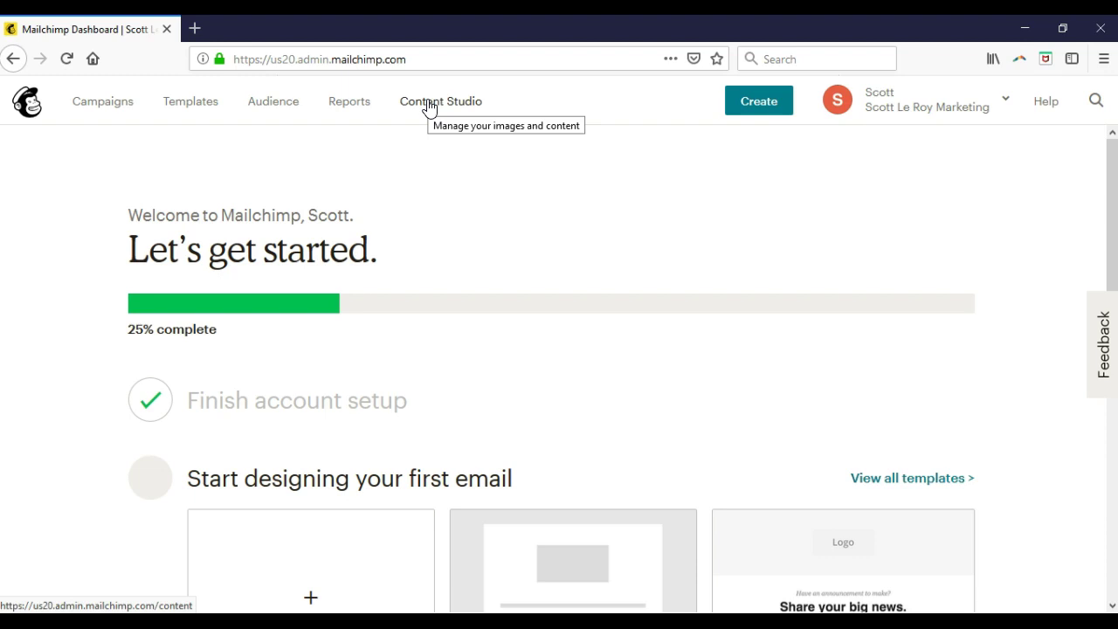
left_click(186, 114)
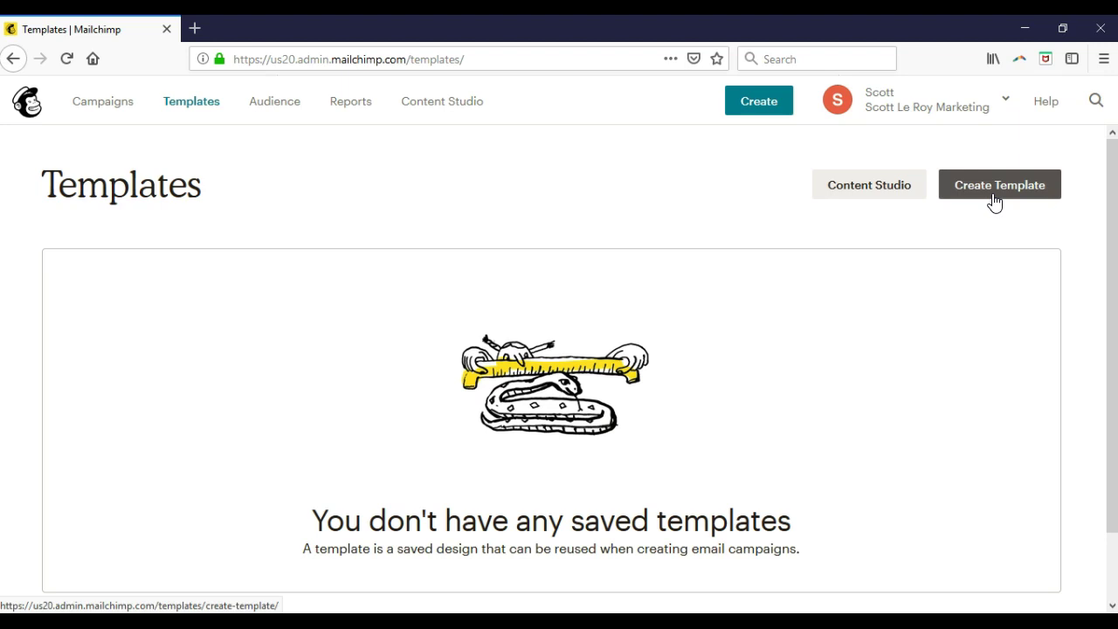
- Choose Create Template on the empty Templates page to bring up the Featured starting layouts
left_click(994, 200)
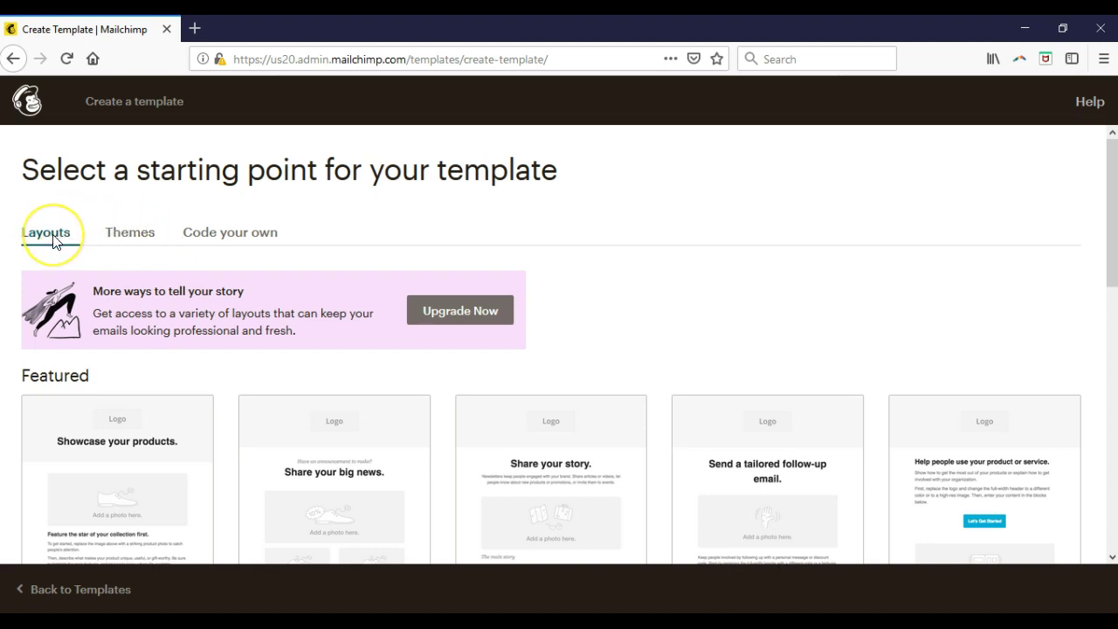
- Pick the 1 Column - Full Width basic layout as the starting point for the new template
scroll(171, 241, "down", 3)
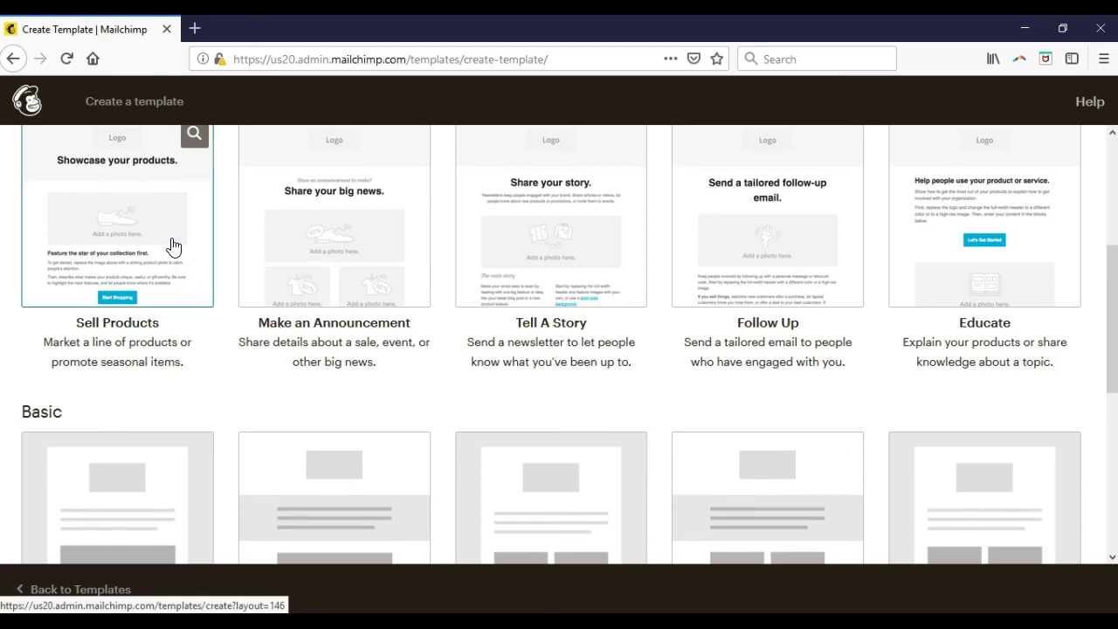
scroll(173, 248, "up", 1)
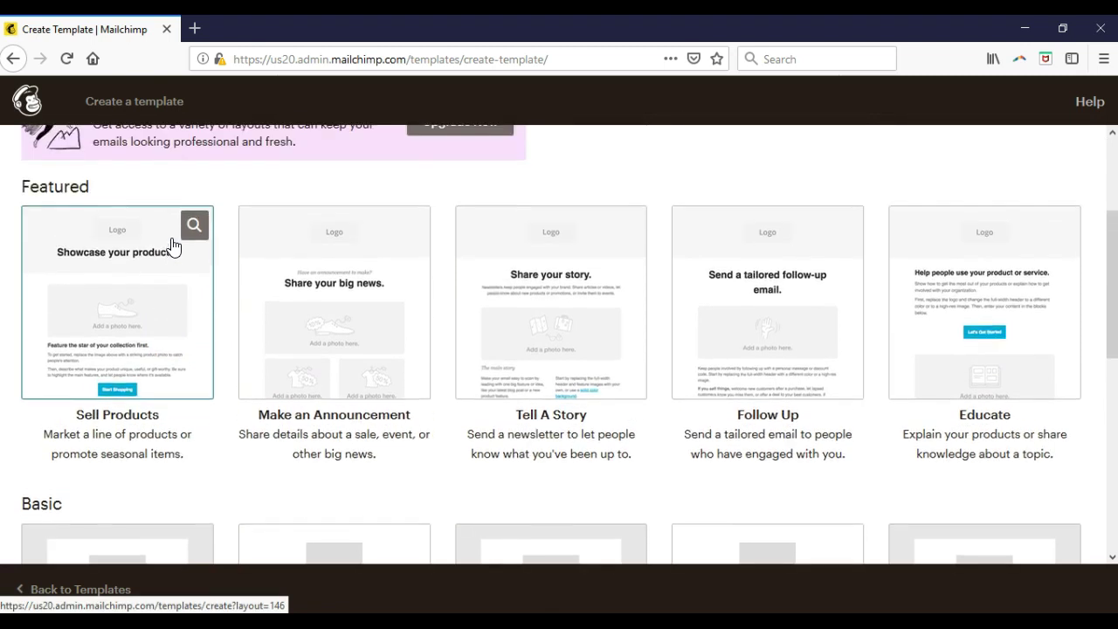
scroll(172, 245, "down", 3)
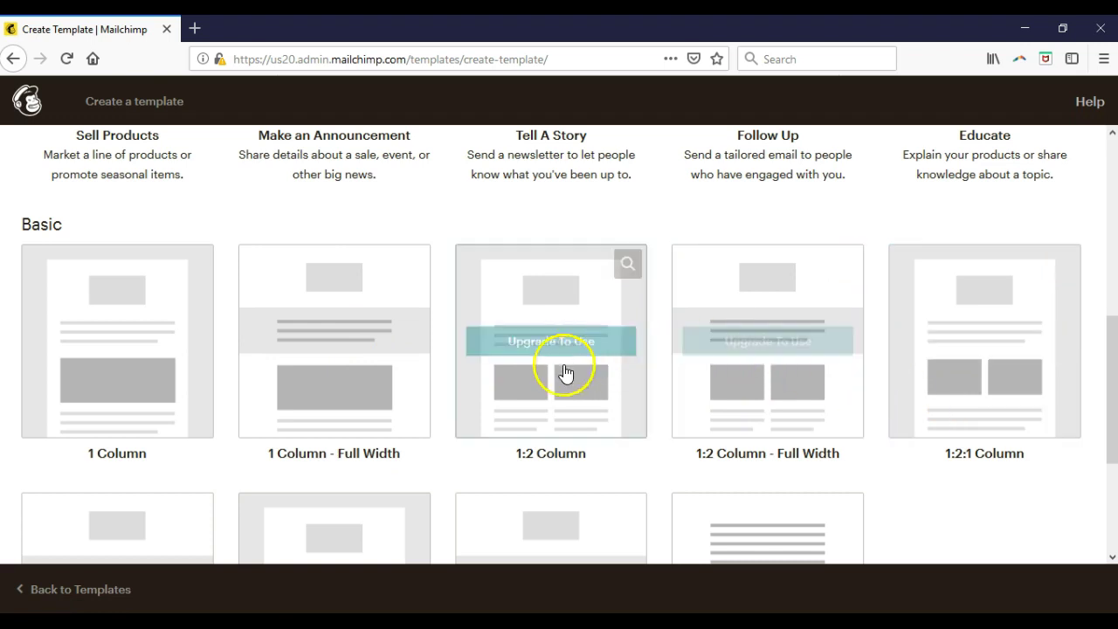
left_click(303, 371)
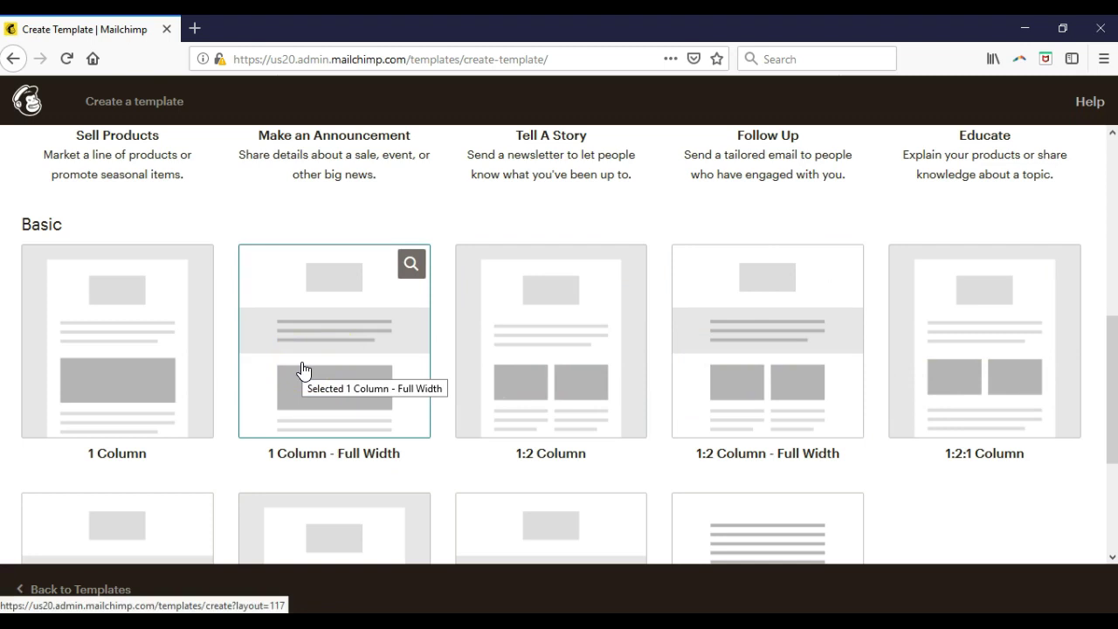
left_click(303, 371)
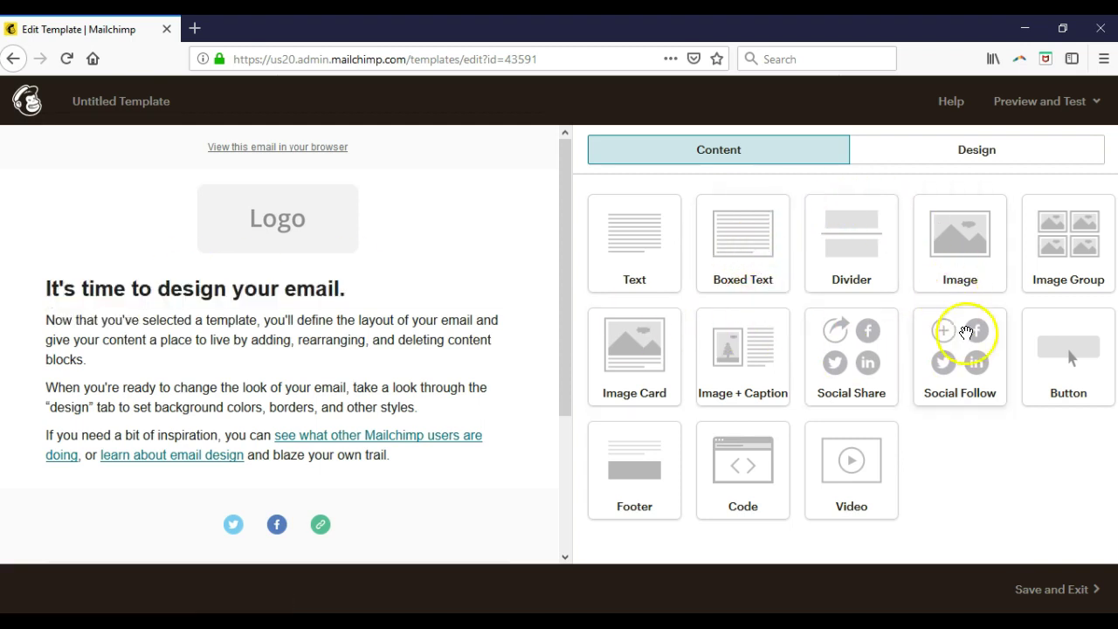
- Delete the default introductory text block and the Logo block from the template
left_click(500, 290)
left_click(354, 407)
left_click(503, 198)
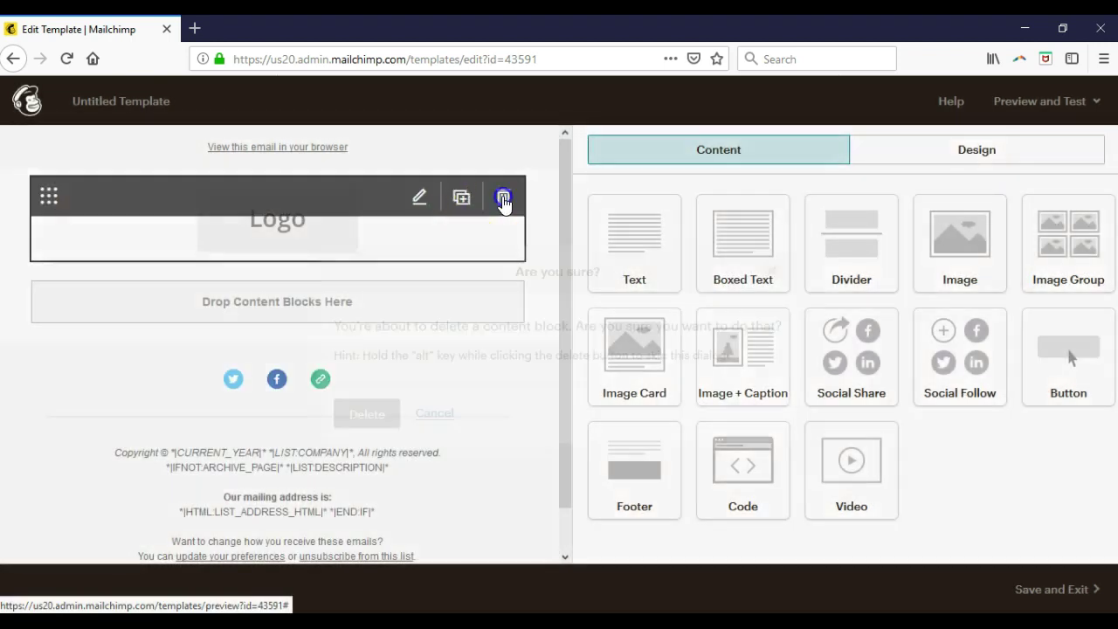
left_click(369, 412)
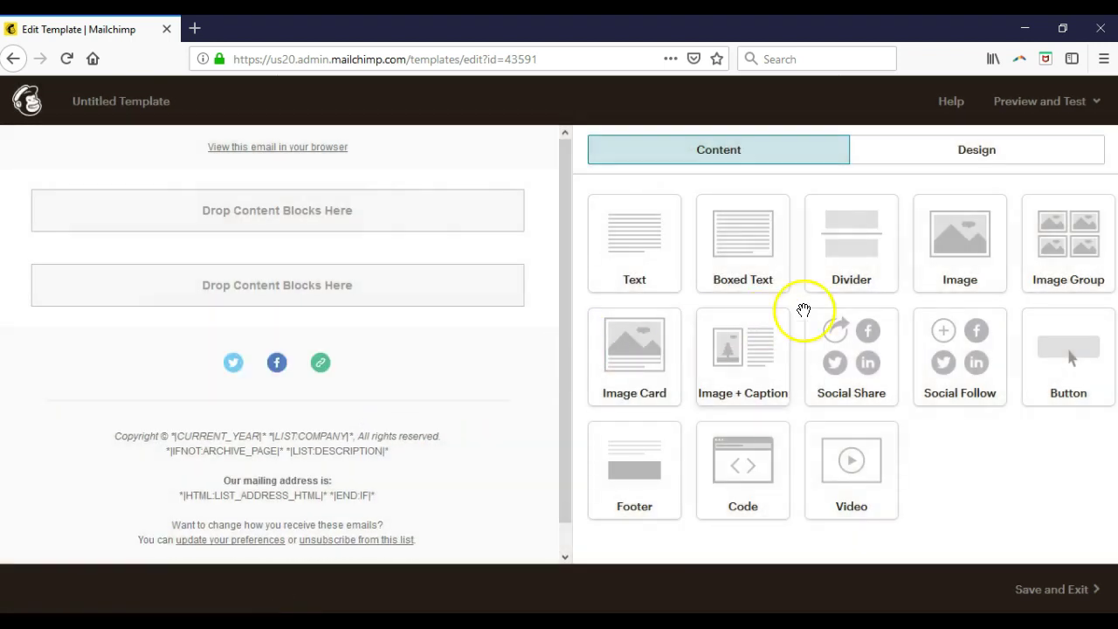
- Add an empty Image block to the lower drop zone and a sample Text block above it
left_click_drag(965, 250, 242, 265)
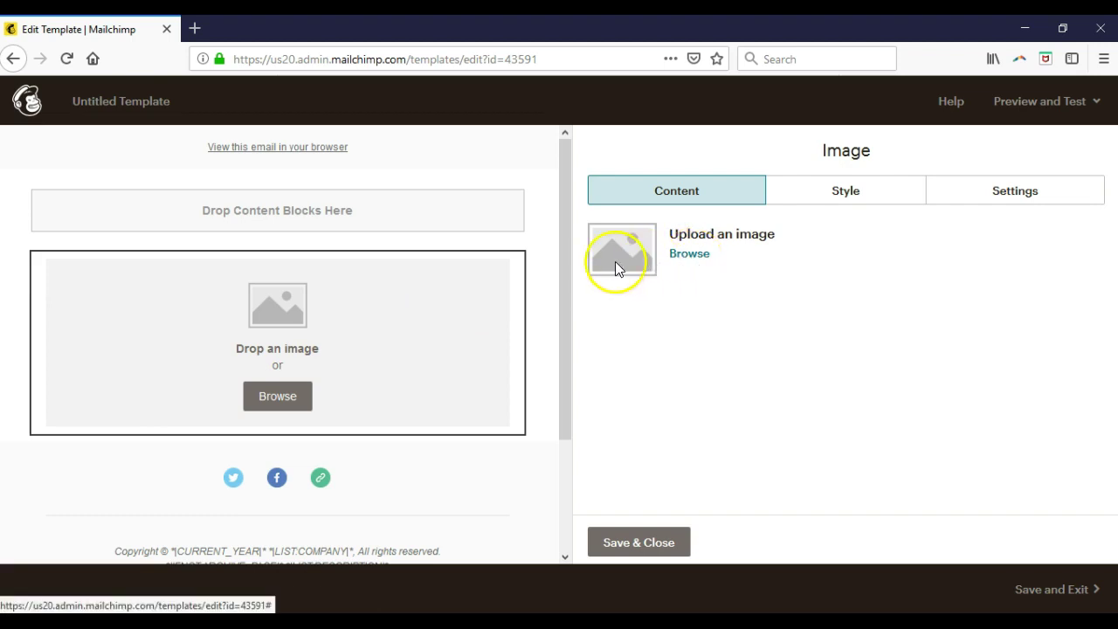
left_click(651, 543)
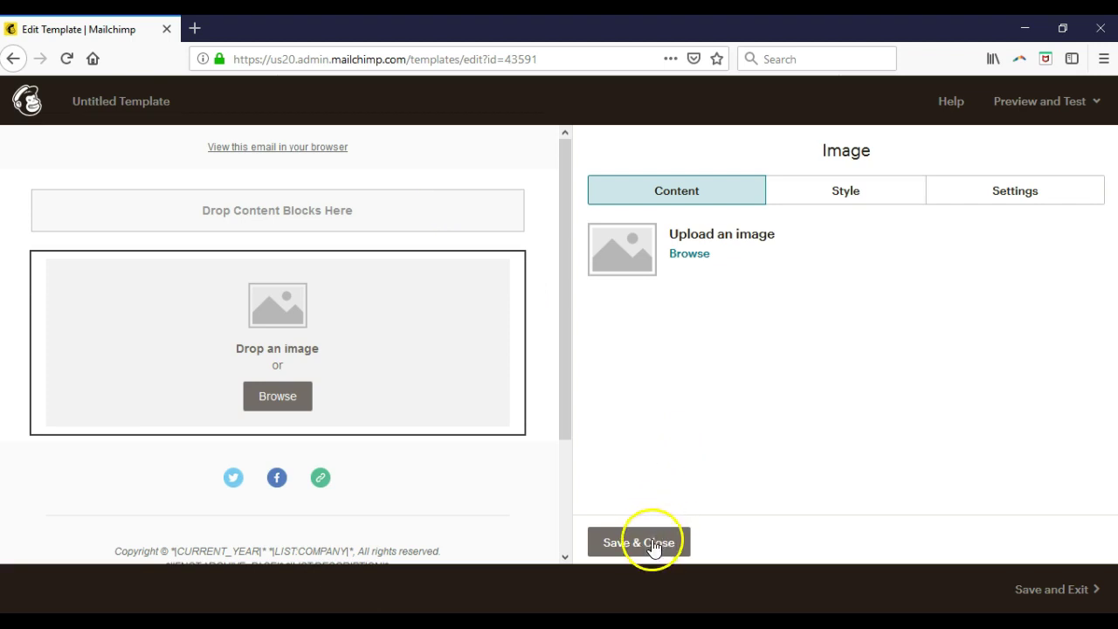
left_click_drag(656, 262, 341, 223)
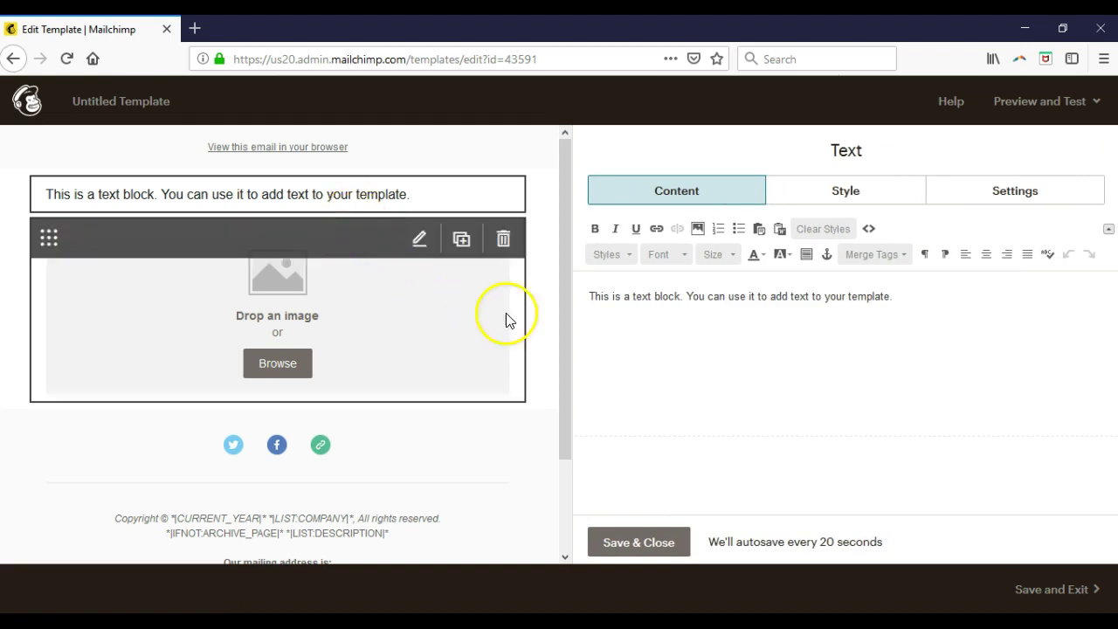
left_click(747, 295)
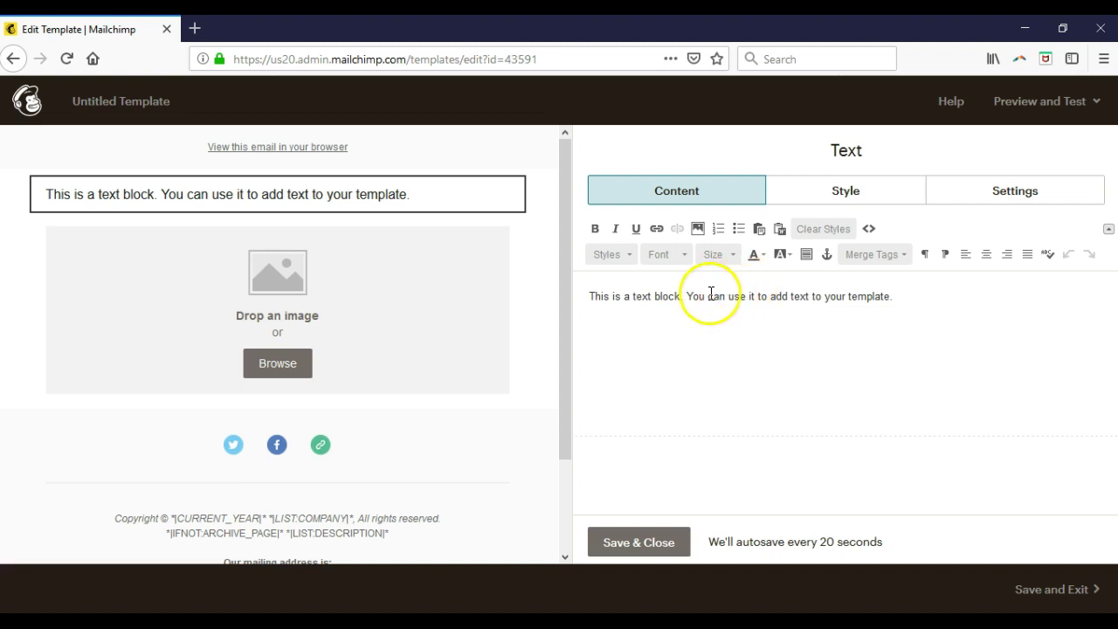
left_click(685, 300)
left_click_drag(891, 298, 593, 277)
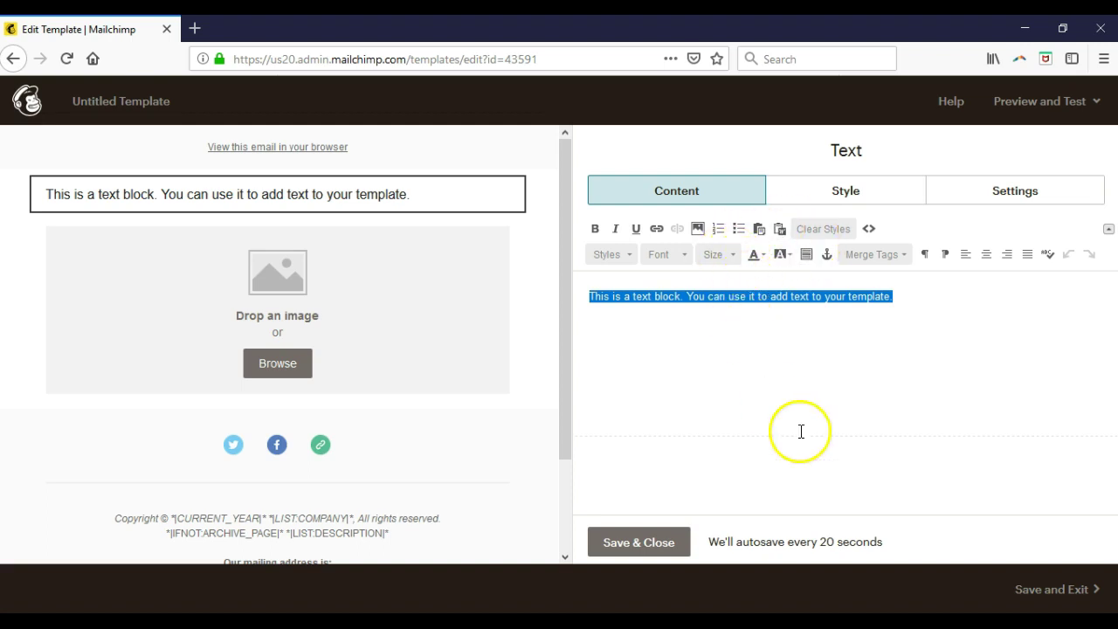
left_click(666, 545)
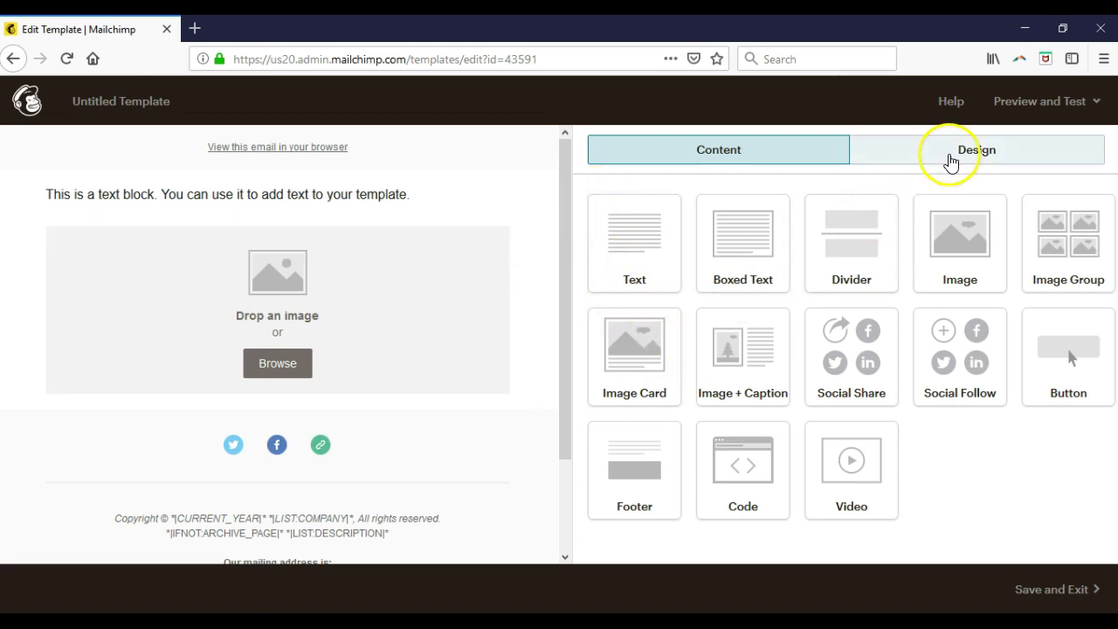
- Try an orange email body background in Design settings, then set it back to white (#ffffff)
left_click(952, 156)
left_click(665, 194)
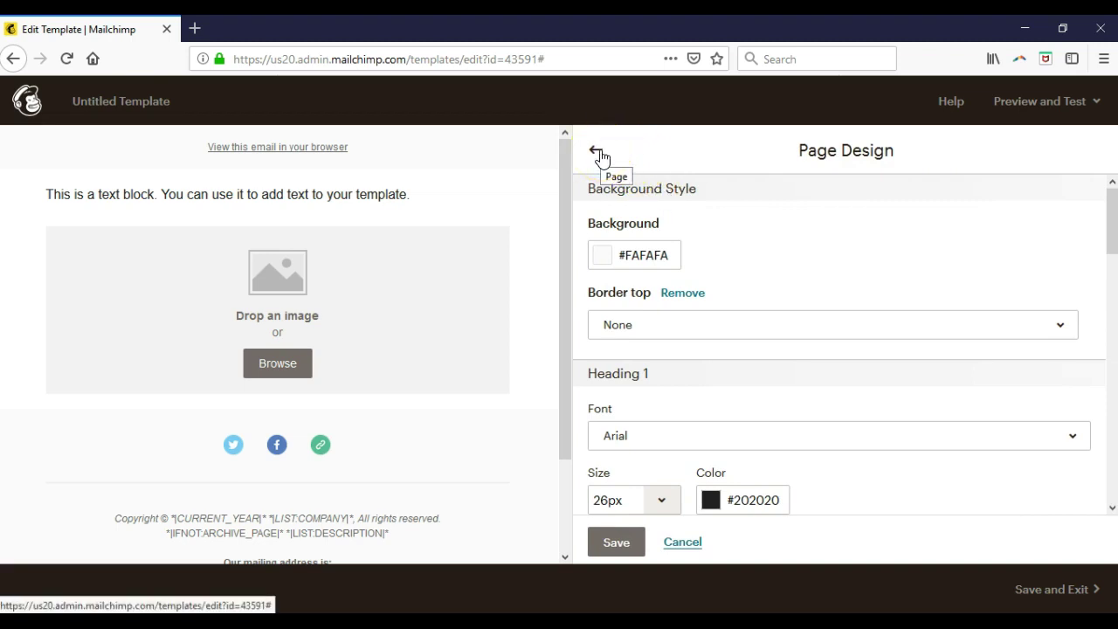
left_click(597, 154)
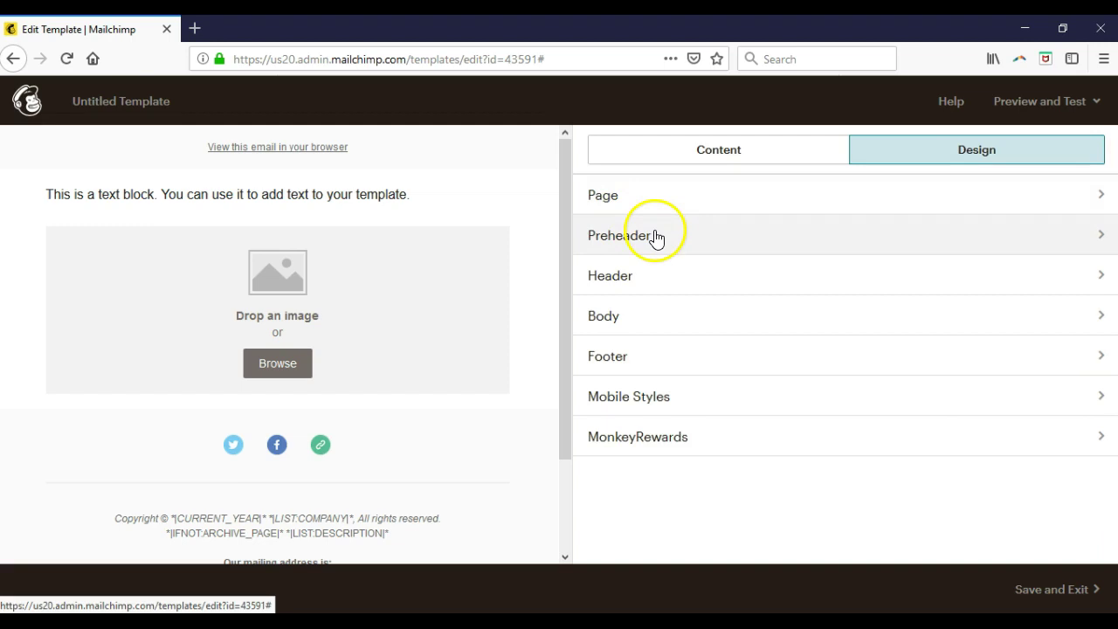
left_click(646, 320)
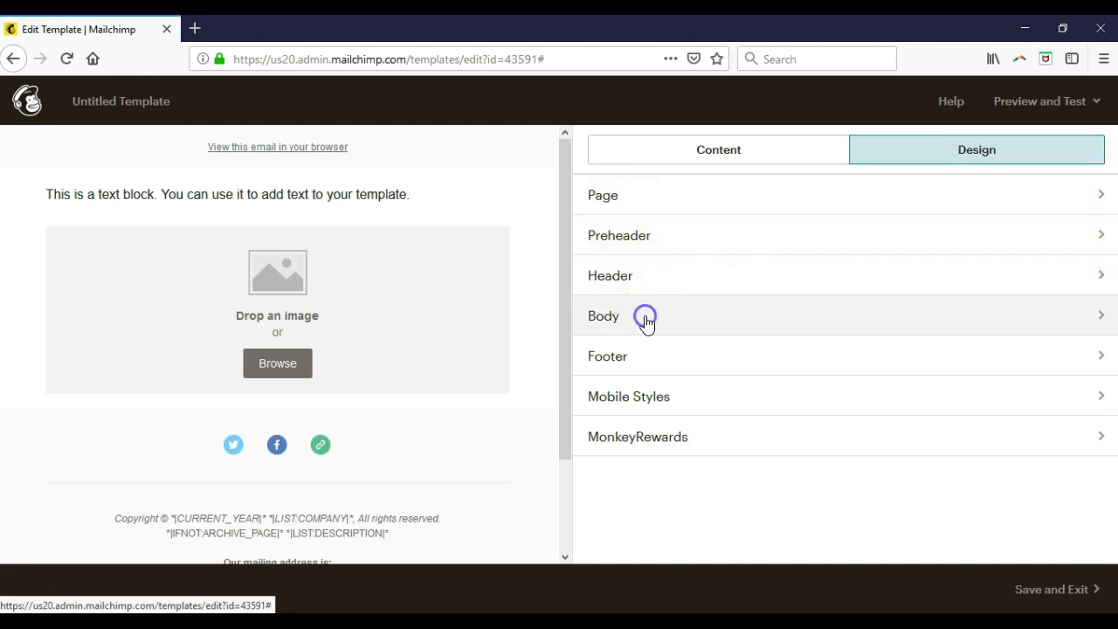
left_click(603, 278)
left_click(648, 439)
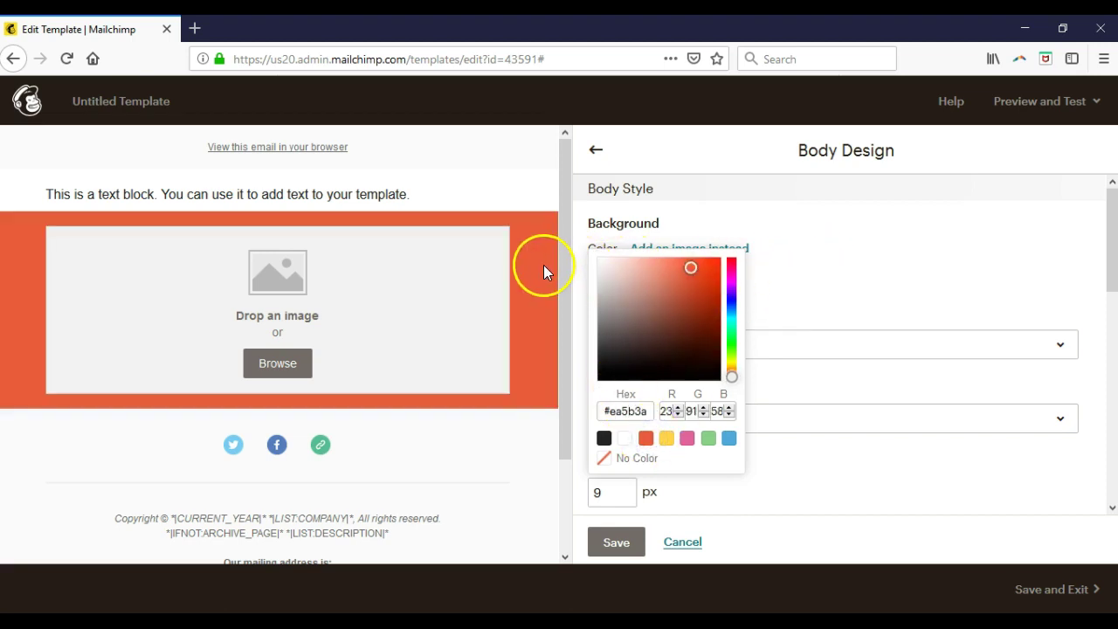
left_click(625, 439)
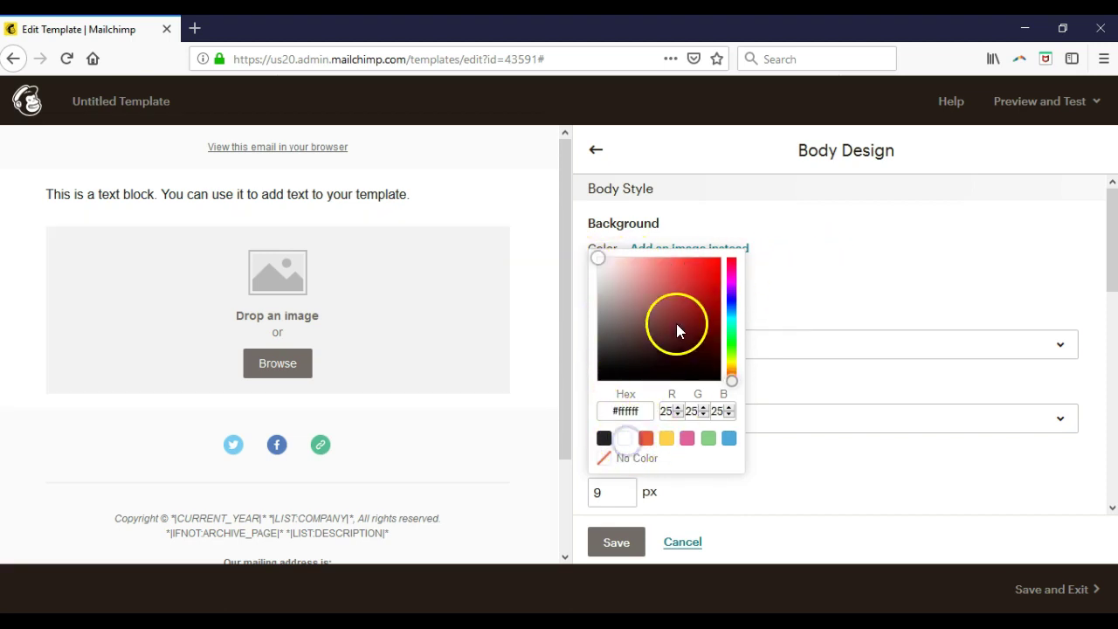
left_click(791, 278)
left_click(598, 147)
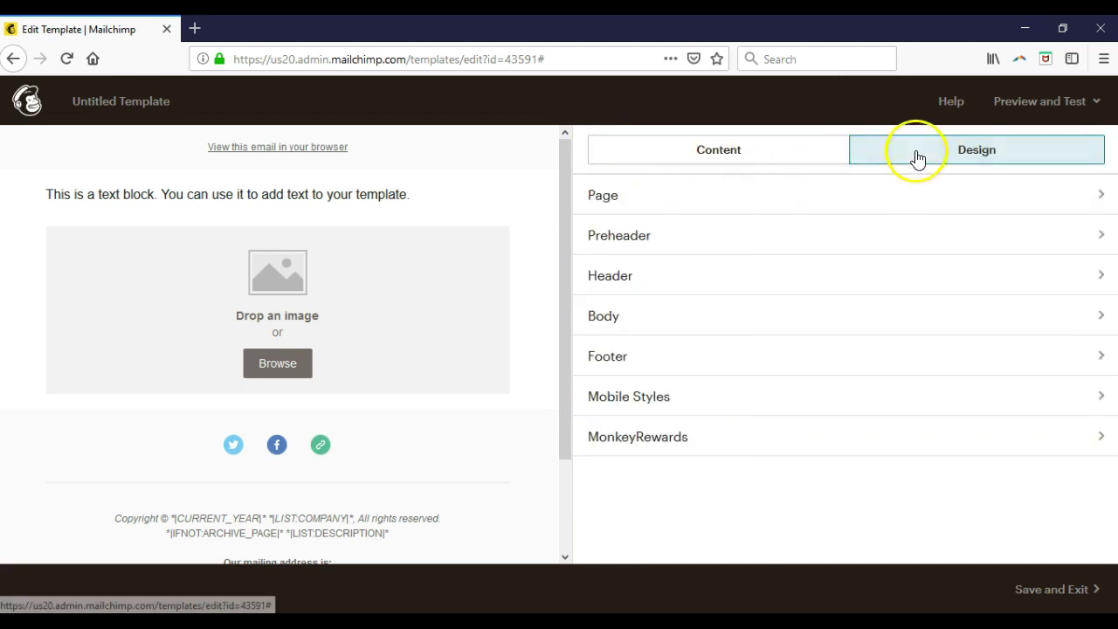
left_click(647, 158)
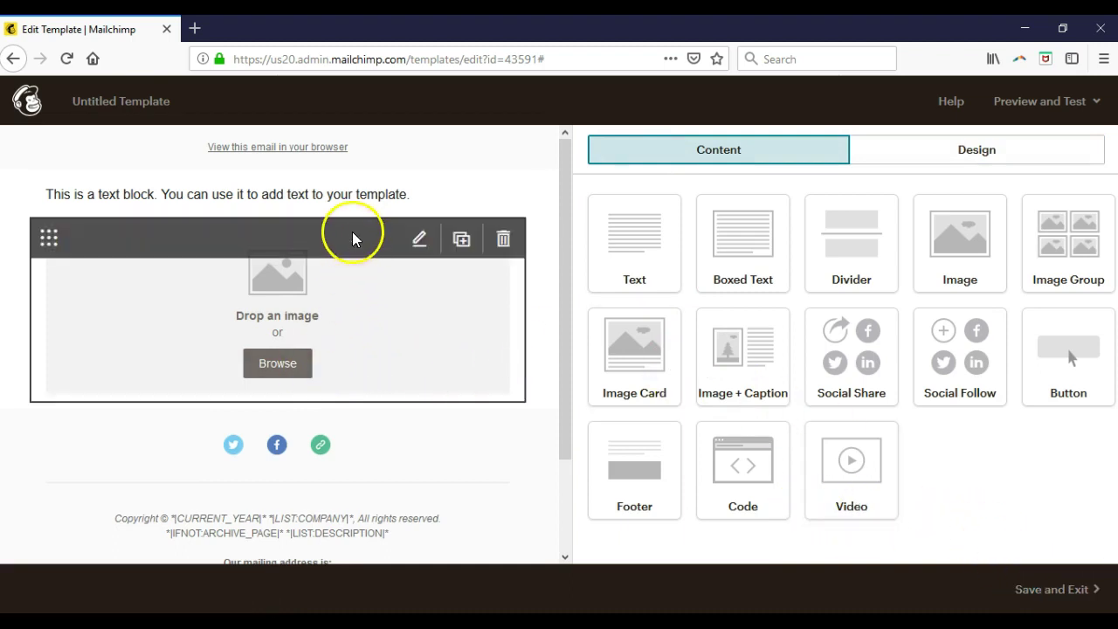
- Replace the top text block's placeholder with 'Here is my test text for my mailchimp class on 5/17.' and save
left_click(354, 208)
left_click_drag(909, 296, 412, 267)
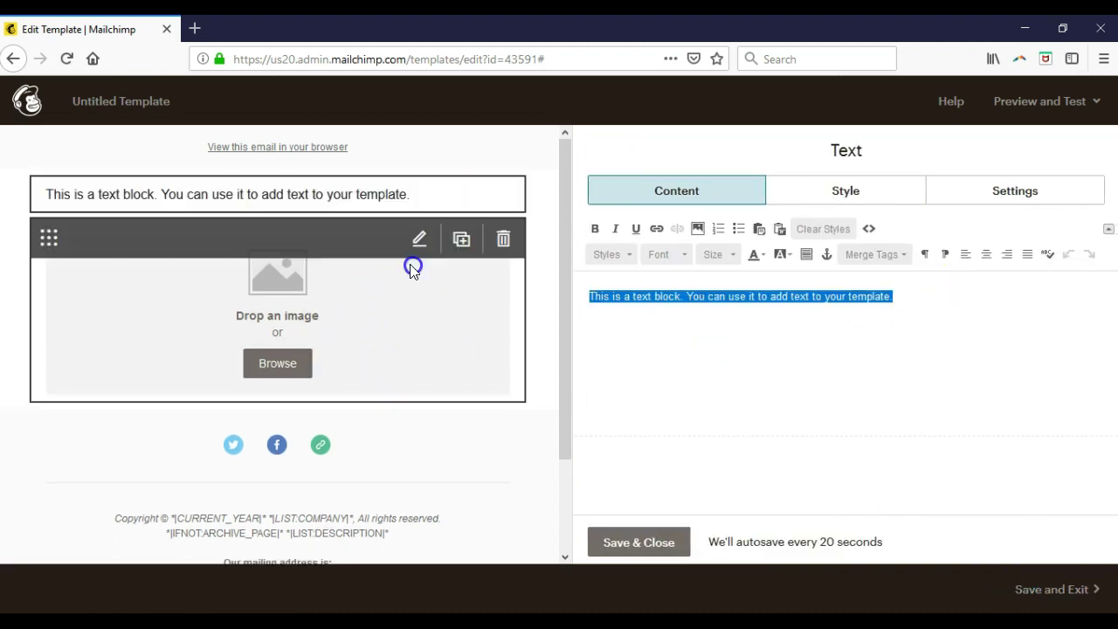
type("Here is my")
type(" text to")
key("BackSpace")
key("BackSpace")
key("BackSpace")
key("BackSpace")
key("BackSpace")
type("st text for")
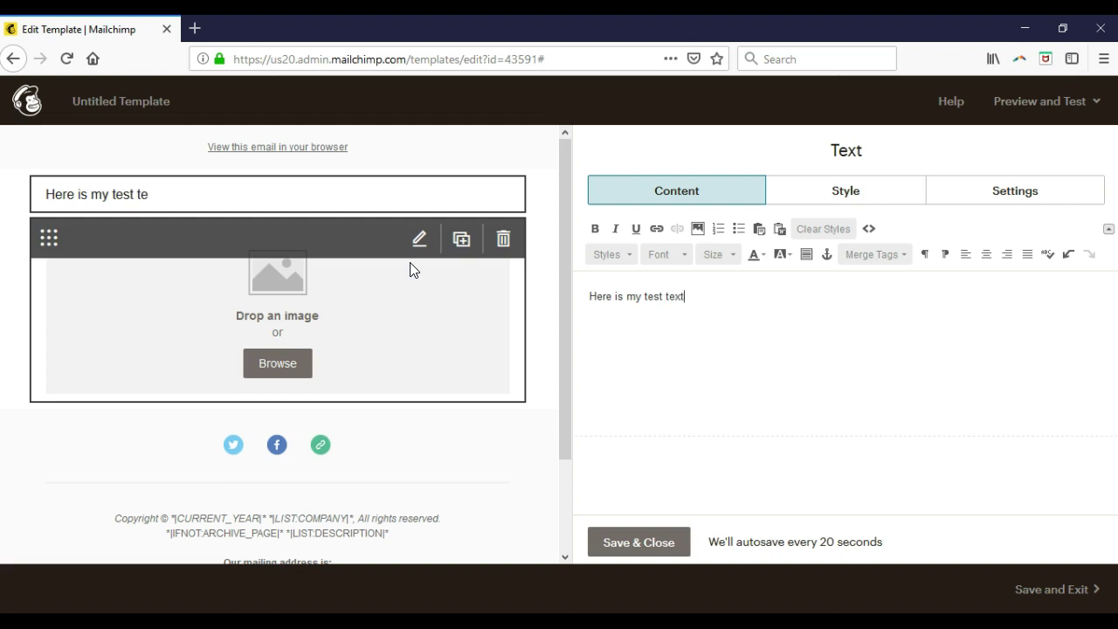
type("lchimp class on 5/17.")
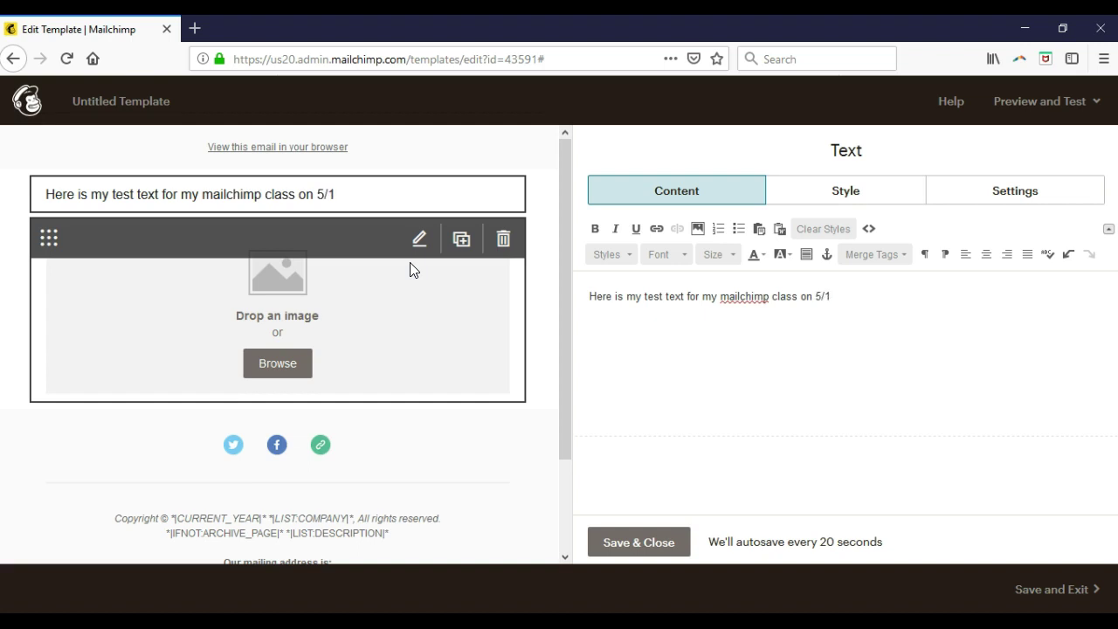
left_click(639, 543)
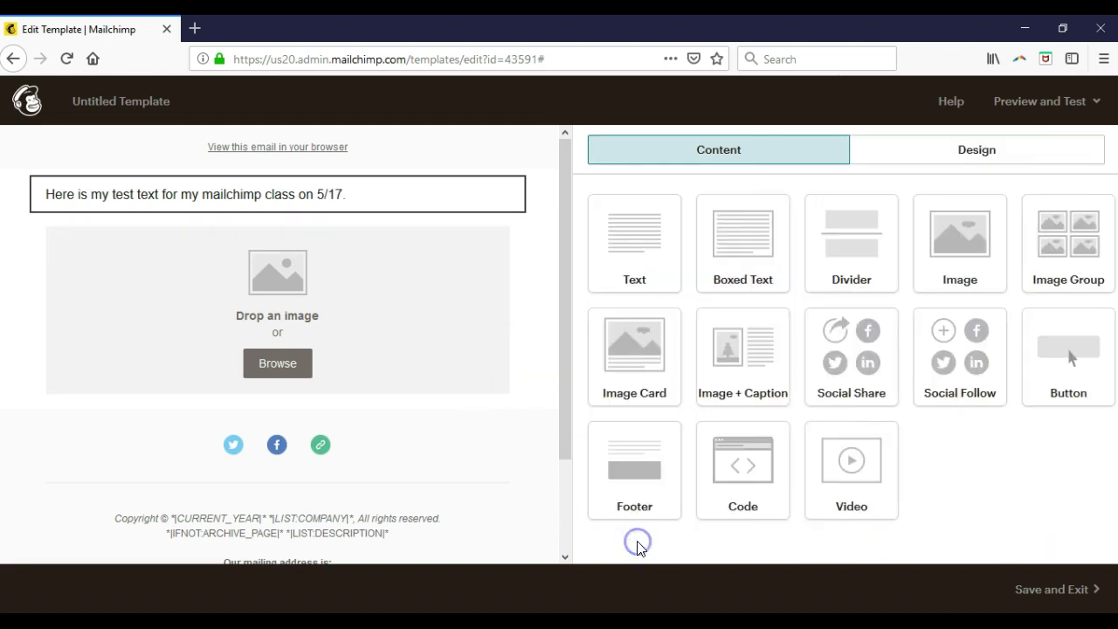
- Upload 8917_paradise_palms.1351393149.jpg from the Vacation Home folder and insert it into the image block
left_click(363, 297)
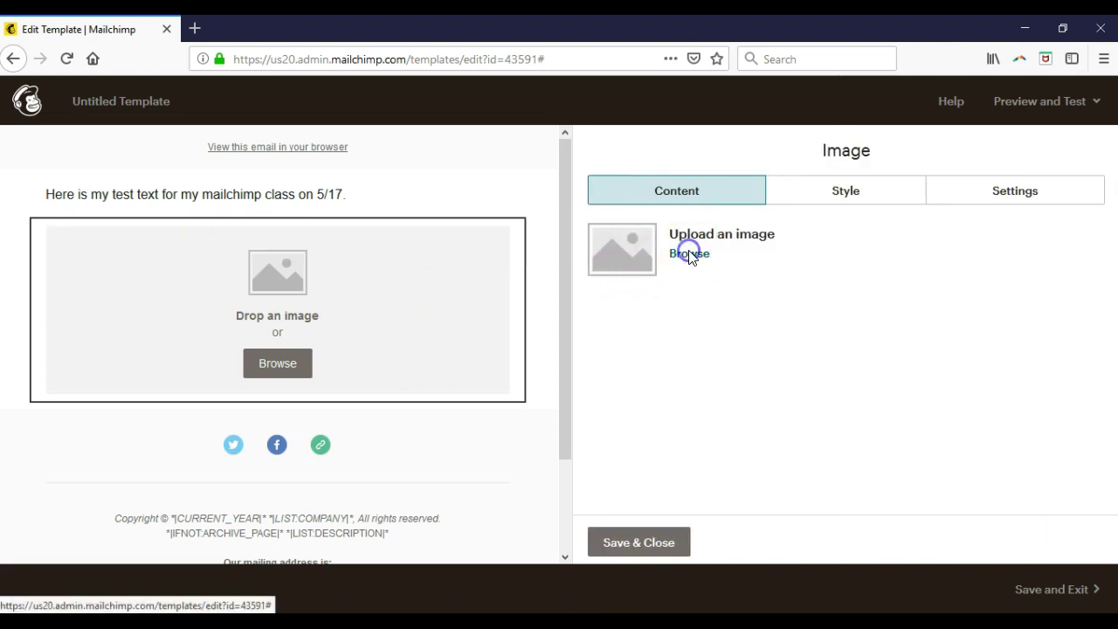
left_click(689, 254)
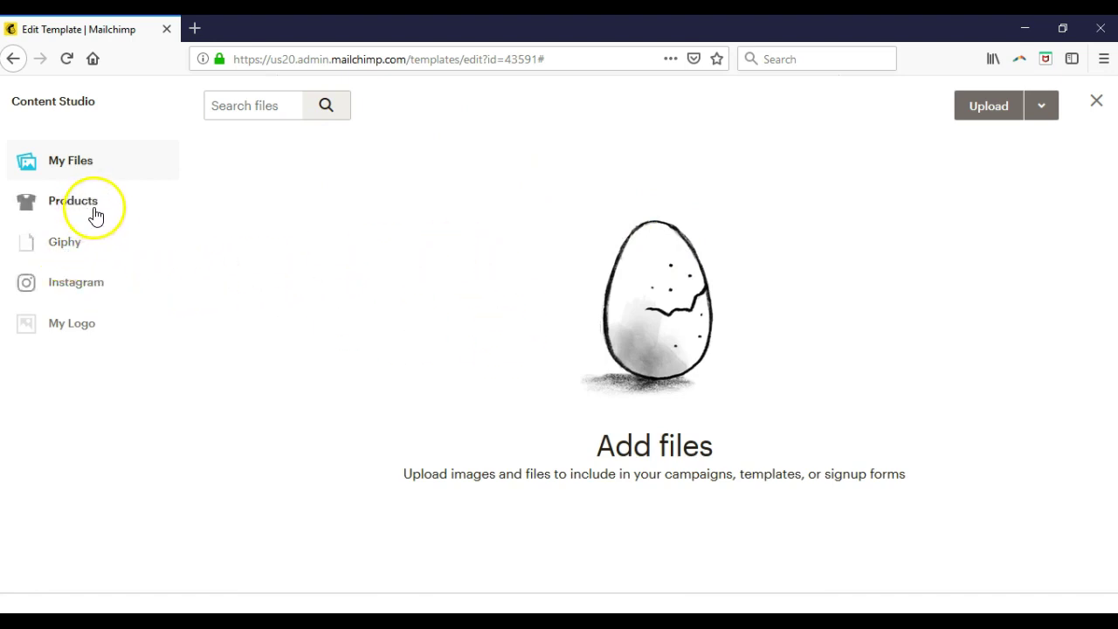
left_click(1003, 106)
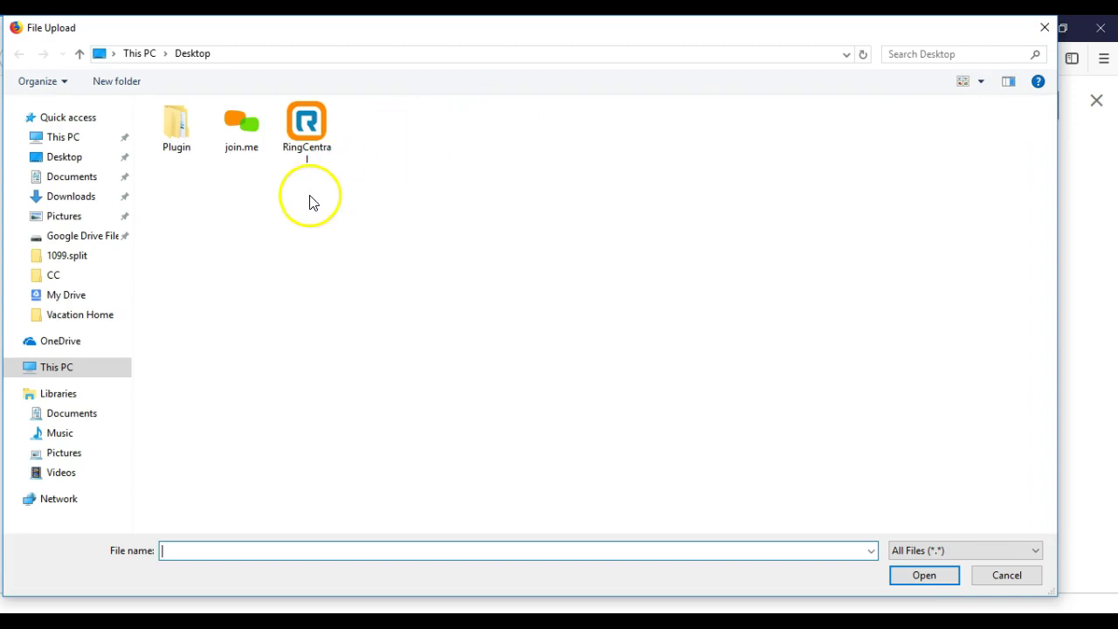
left_click(70, 319)
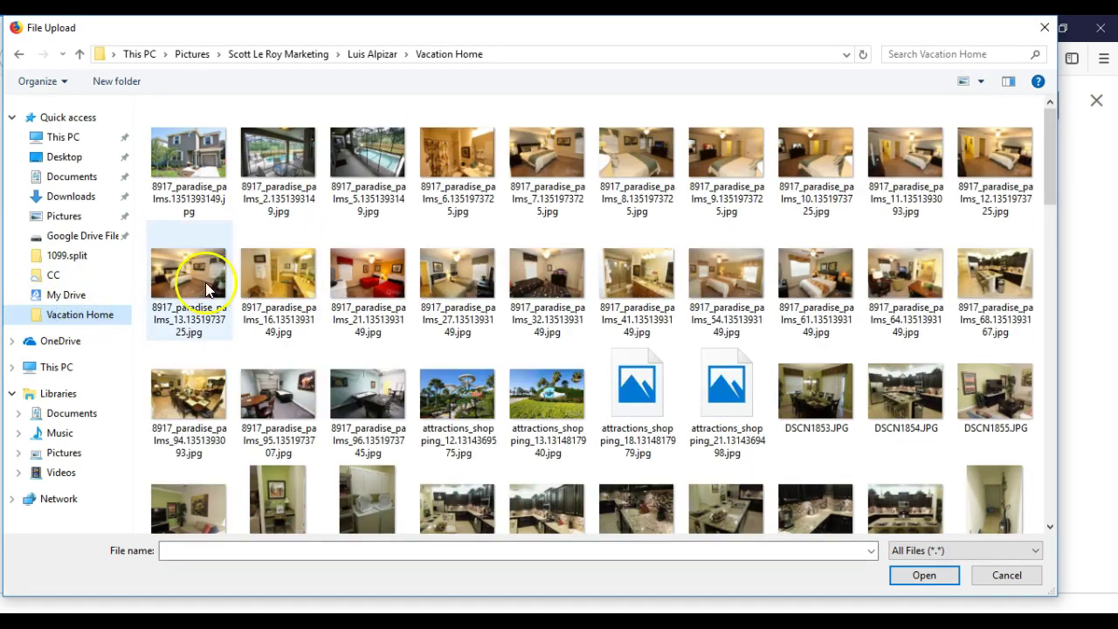
left_click(213, 161)
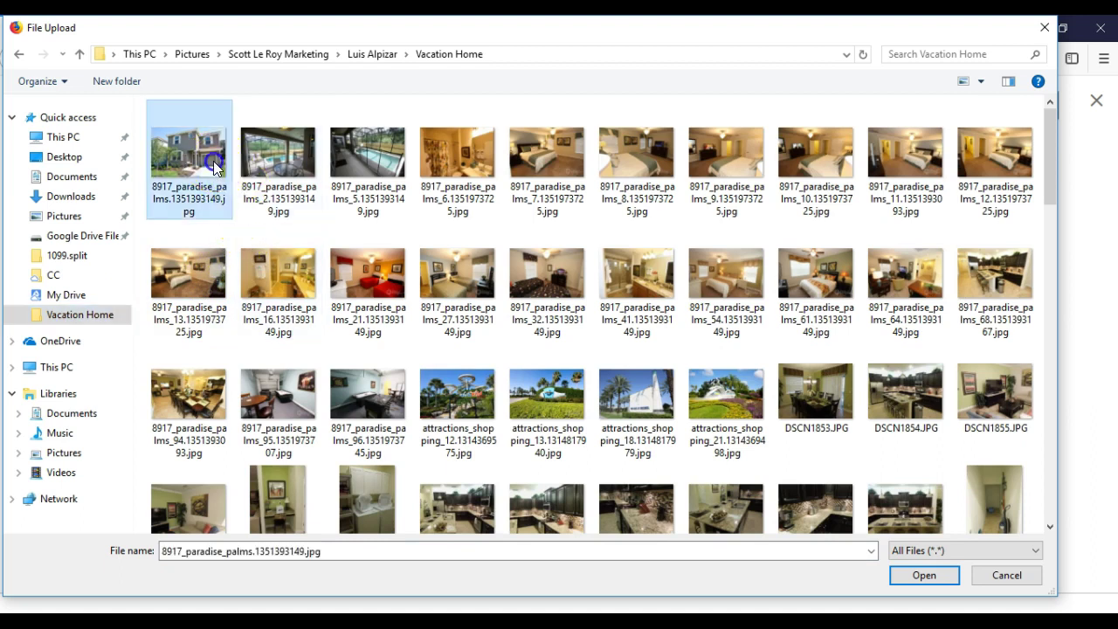
double_click(213, 160)
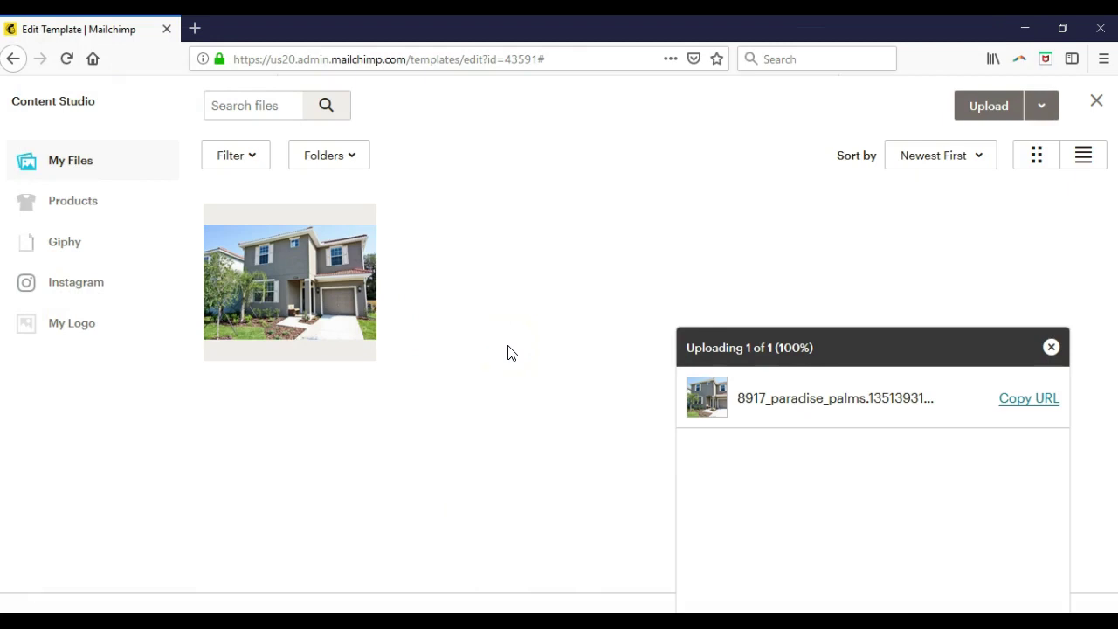
left_click(1051, 348)
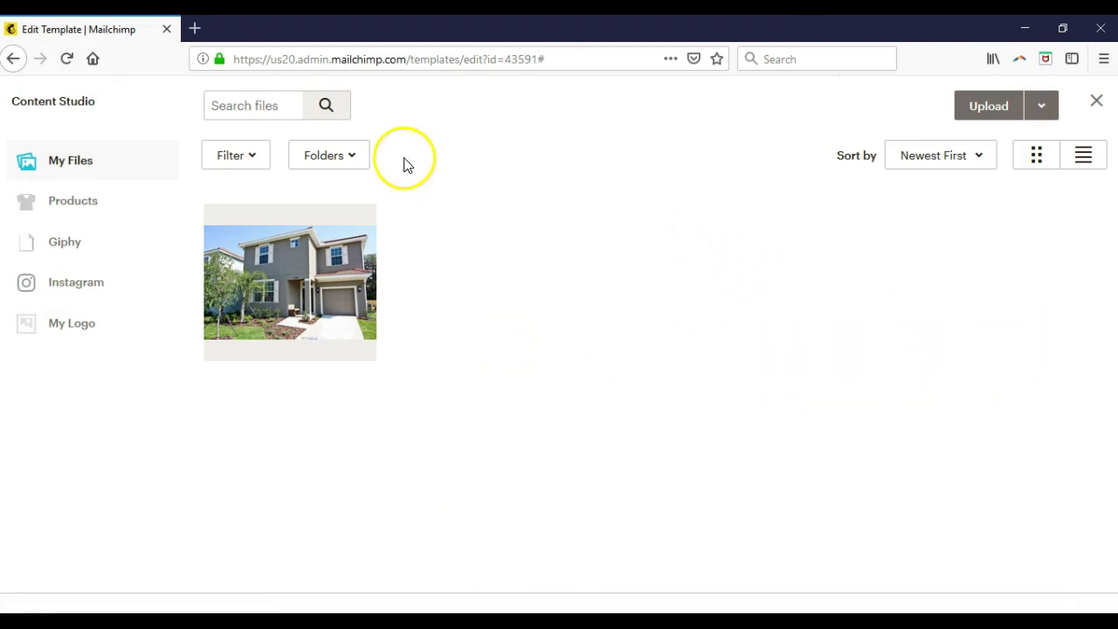
left_click(308, 278)
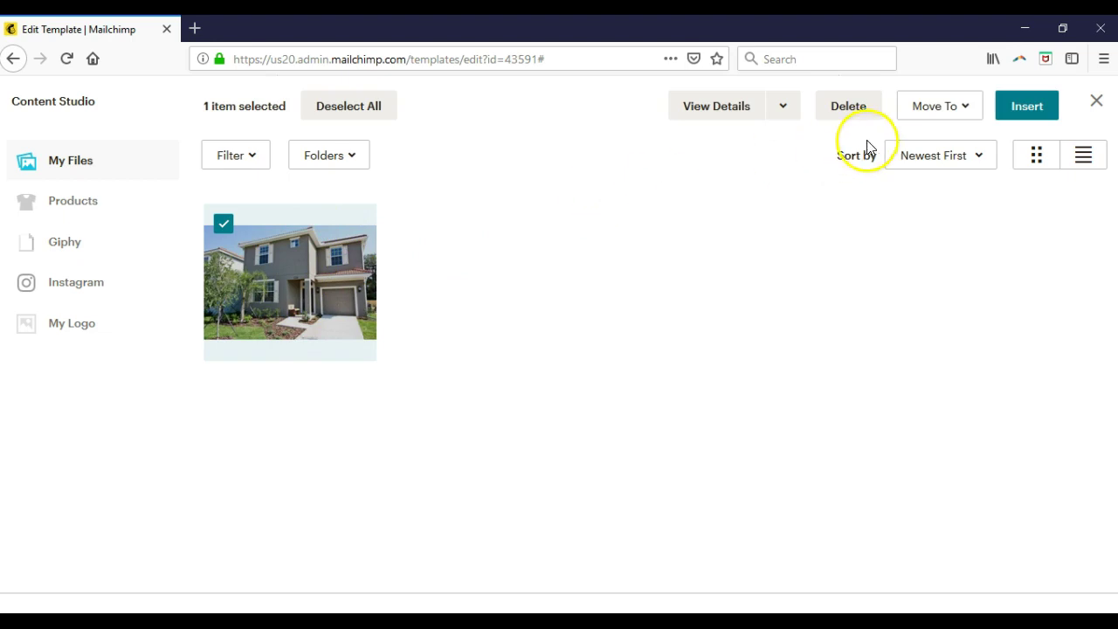
left_click(1033, 107)
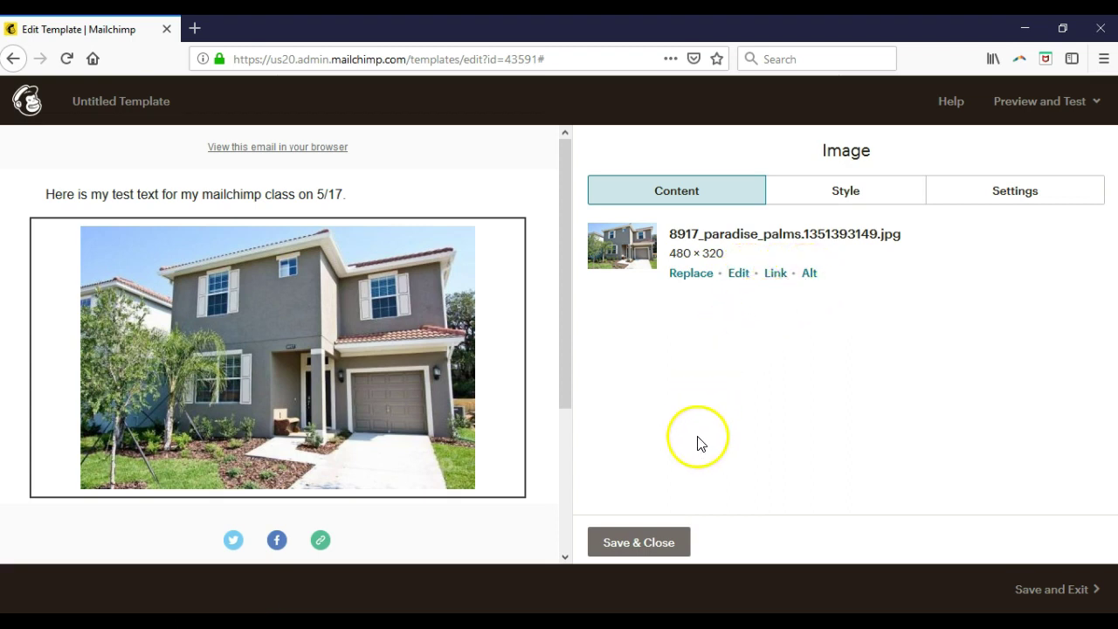
- Save the image block and drop a Video block beneath the house photo
left_click(674, 533)
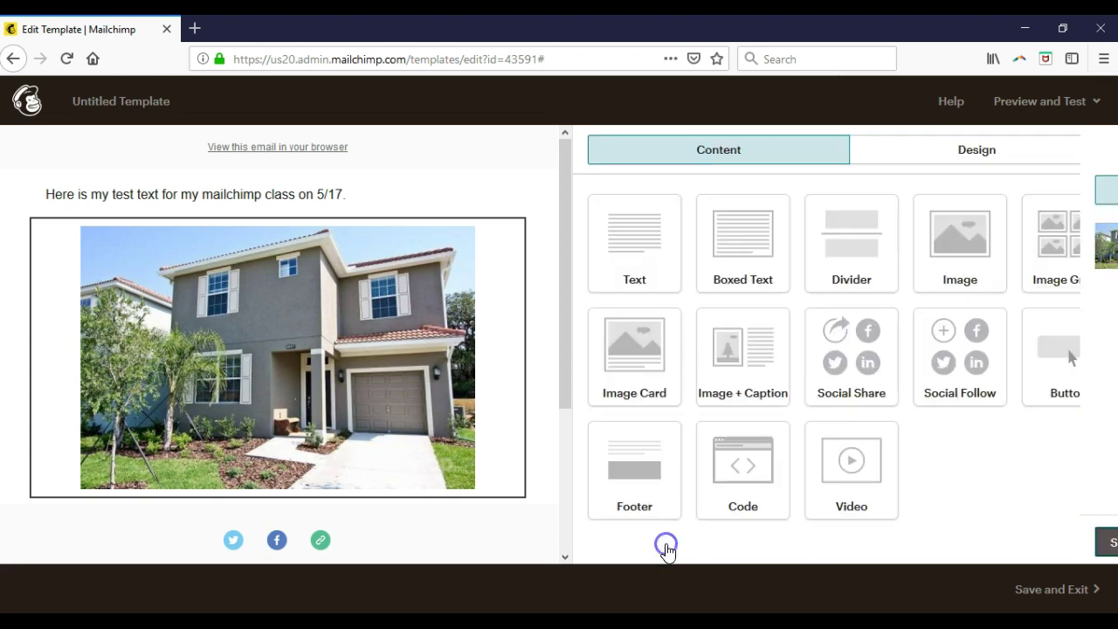
mouse_move(471, 341)
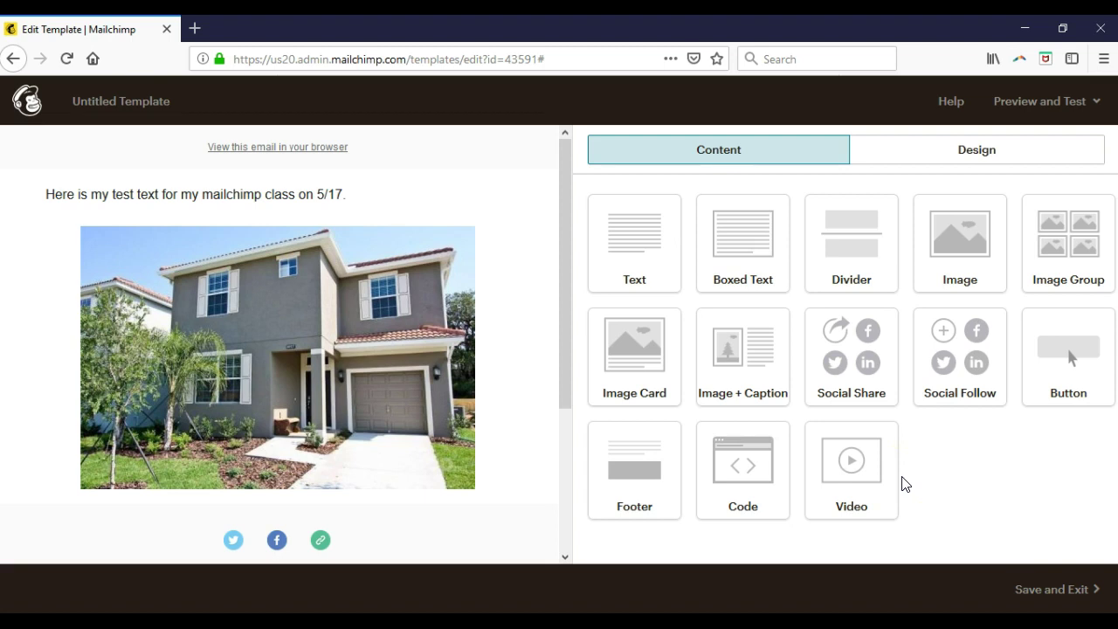
left_click(1084, 600)
left_click(867, 476)
left_click_drag(868, 476, 357, 457)
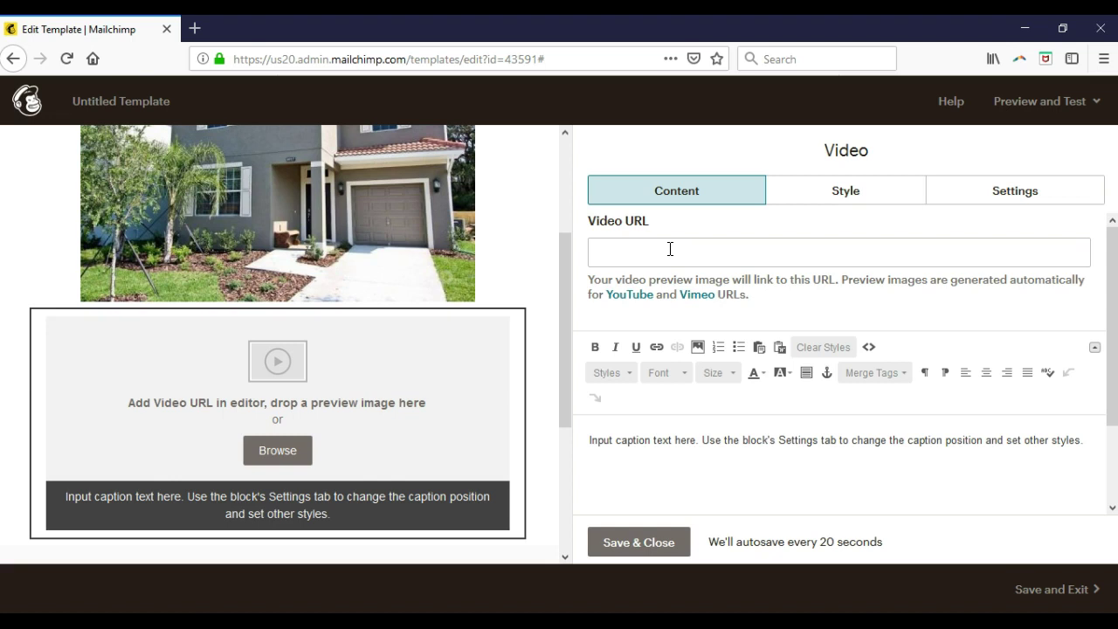
- Focus the empty Video URL field and open a new blank Firefox tab
left_click(670, 249)
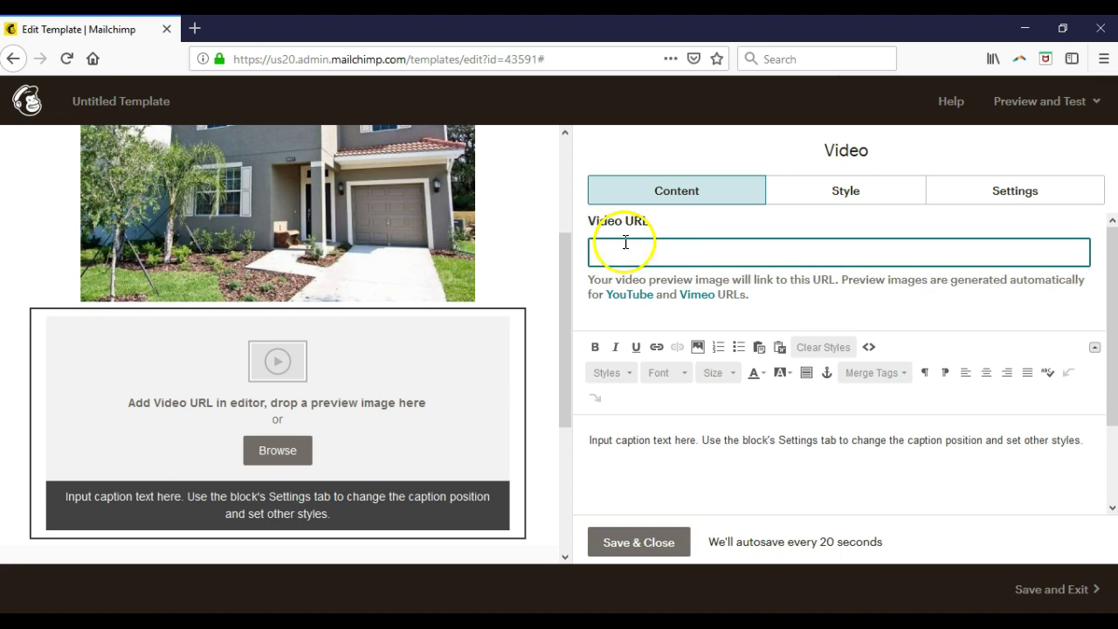
left_click(195, 29)
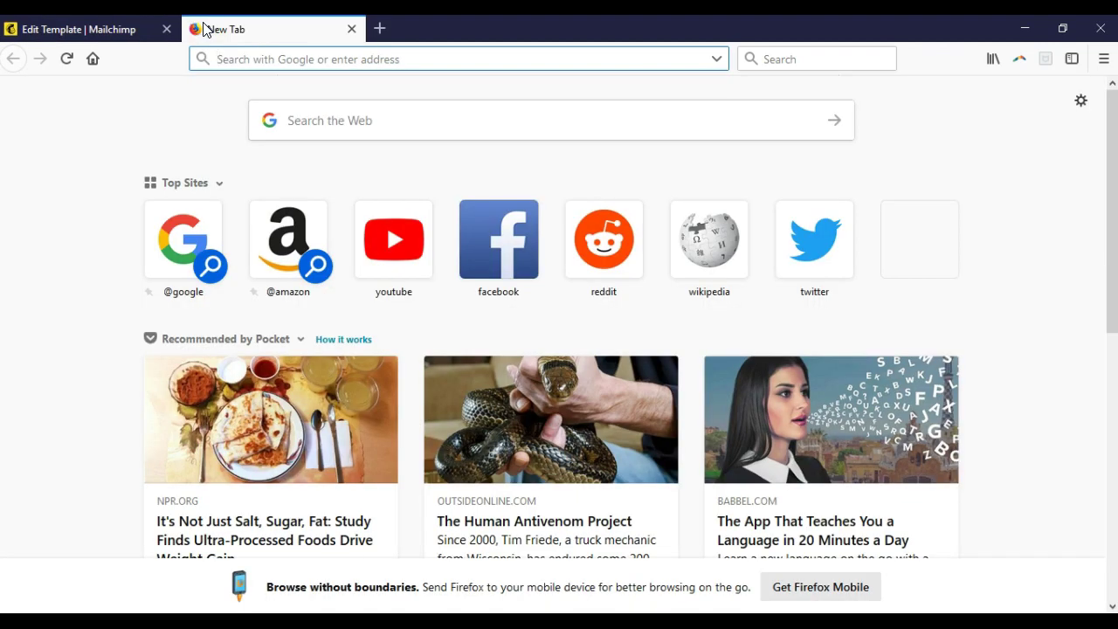
- Go to youtube.com/kellerwilliams and scroll down the channel's videos
type("youtube.com/kellerwillia")
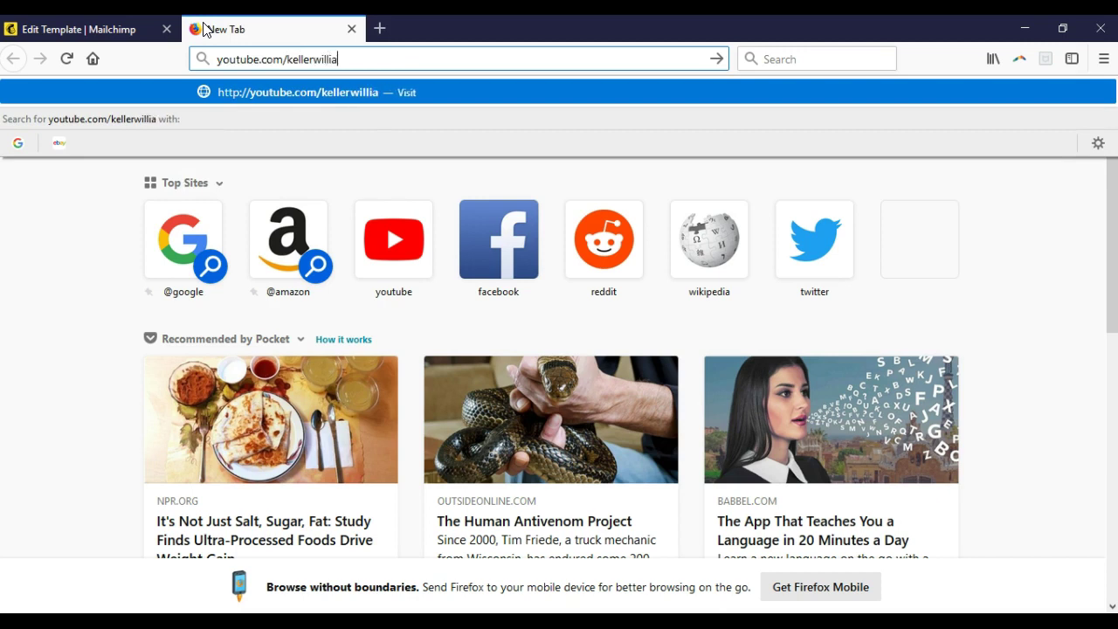
type("ms")
key("Return")
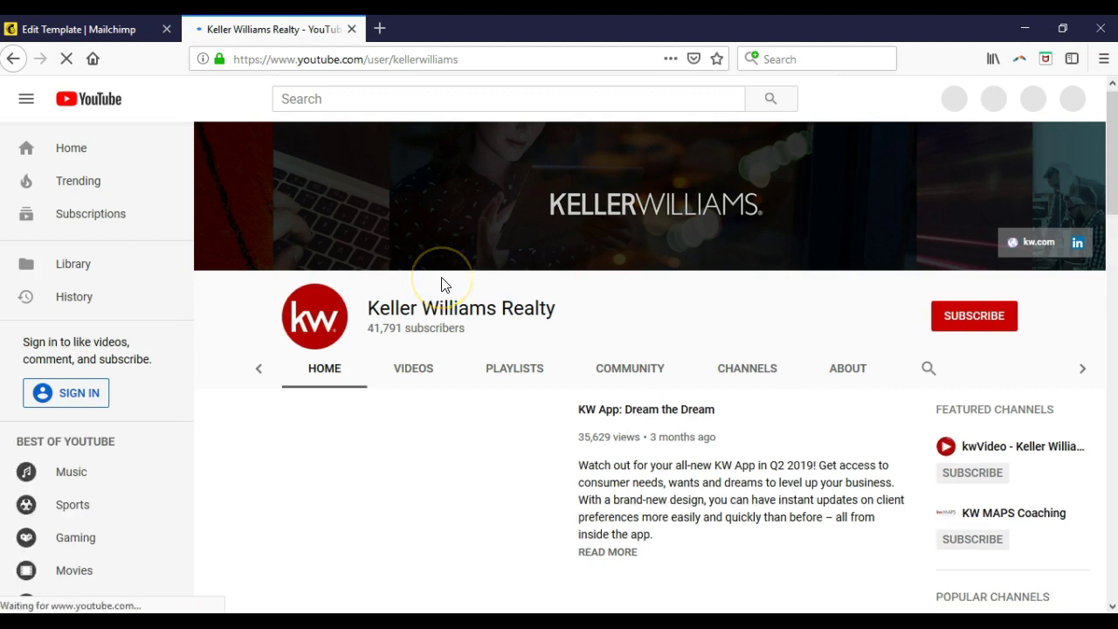
scroll(441, 284, "down", 3)
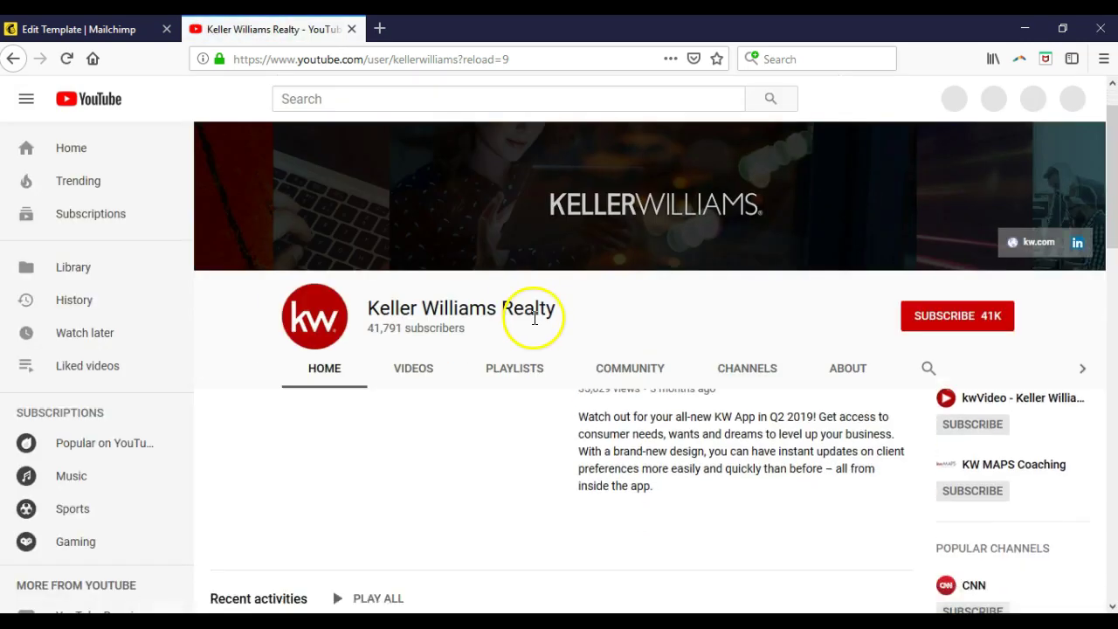
scroll(534, 318, "down", 3)
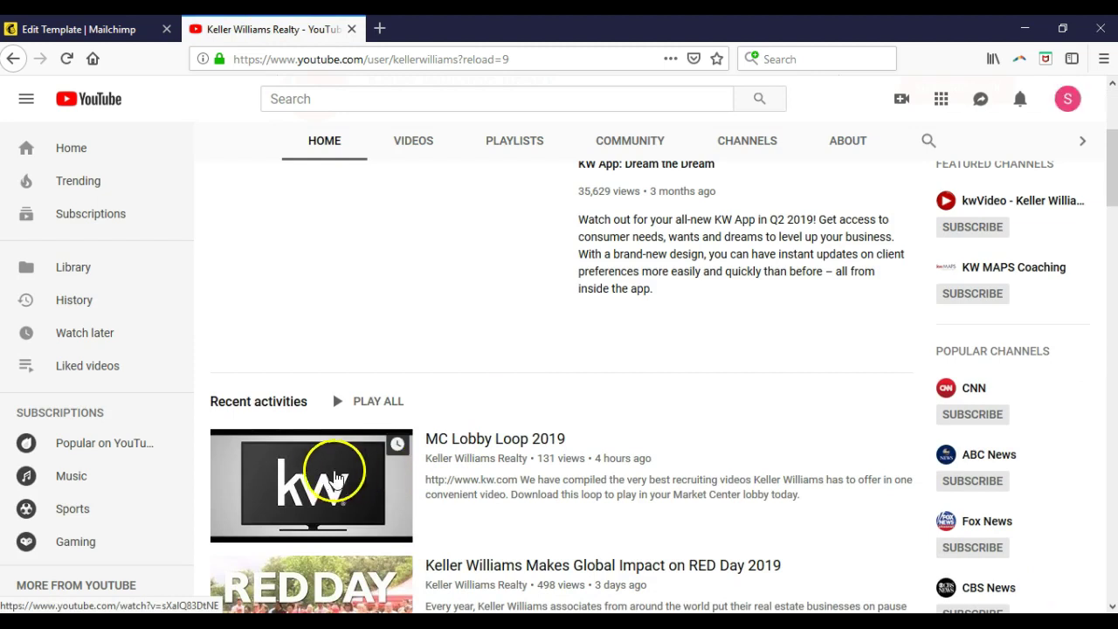
- Open and pause MC Lobby Loop 2019, then select its web address for copying
left_click(340, 467)
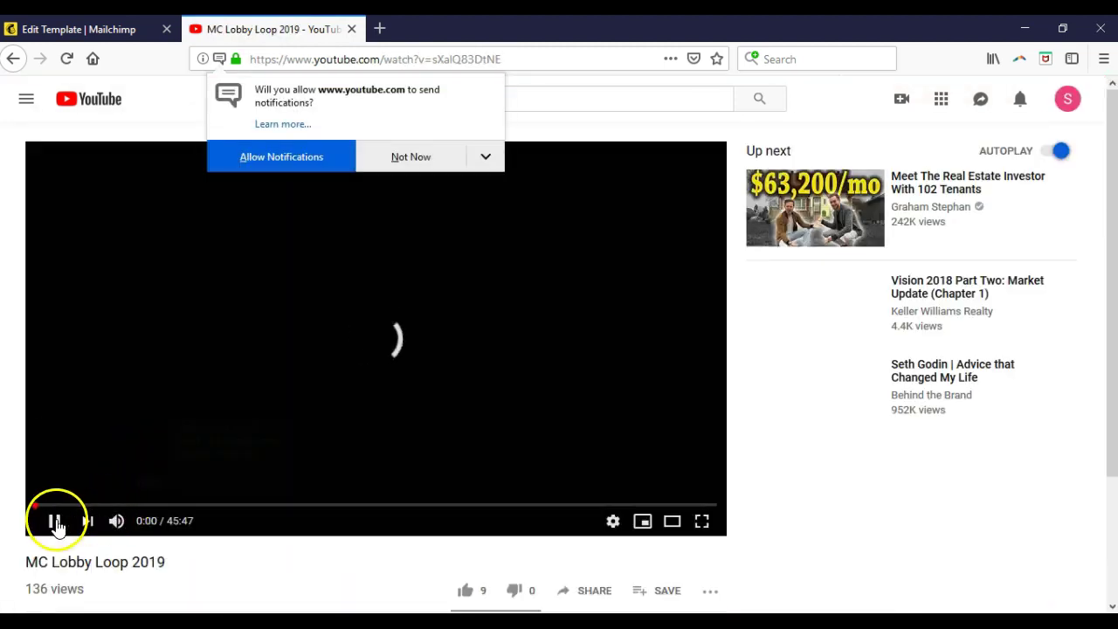
left_click(56, 521)
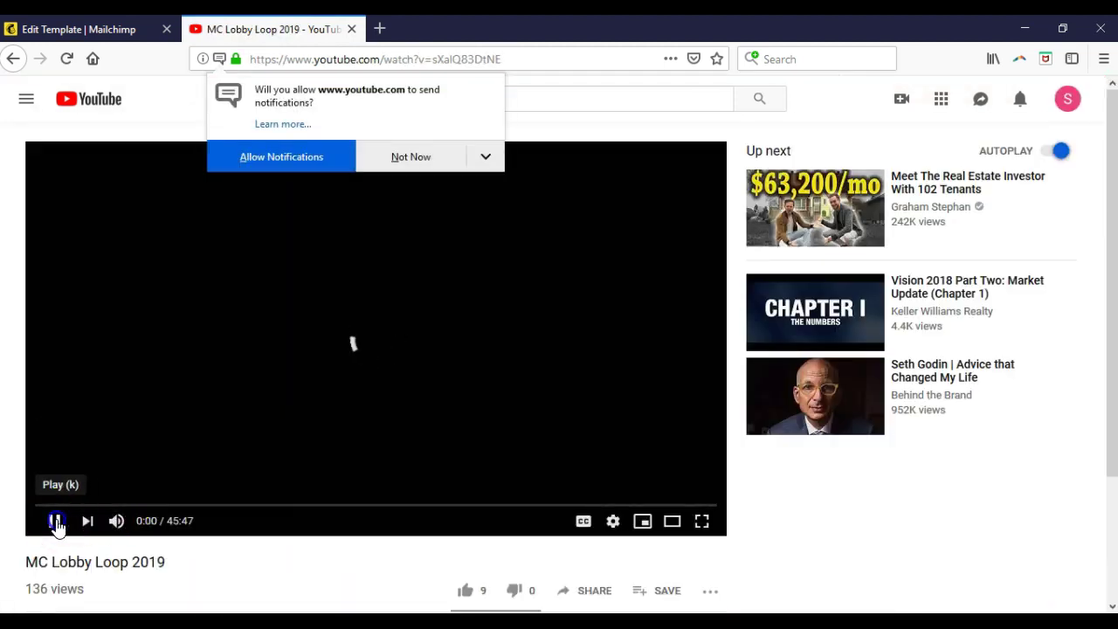
left_click(444, 158)
left_click(502, 58)
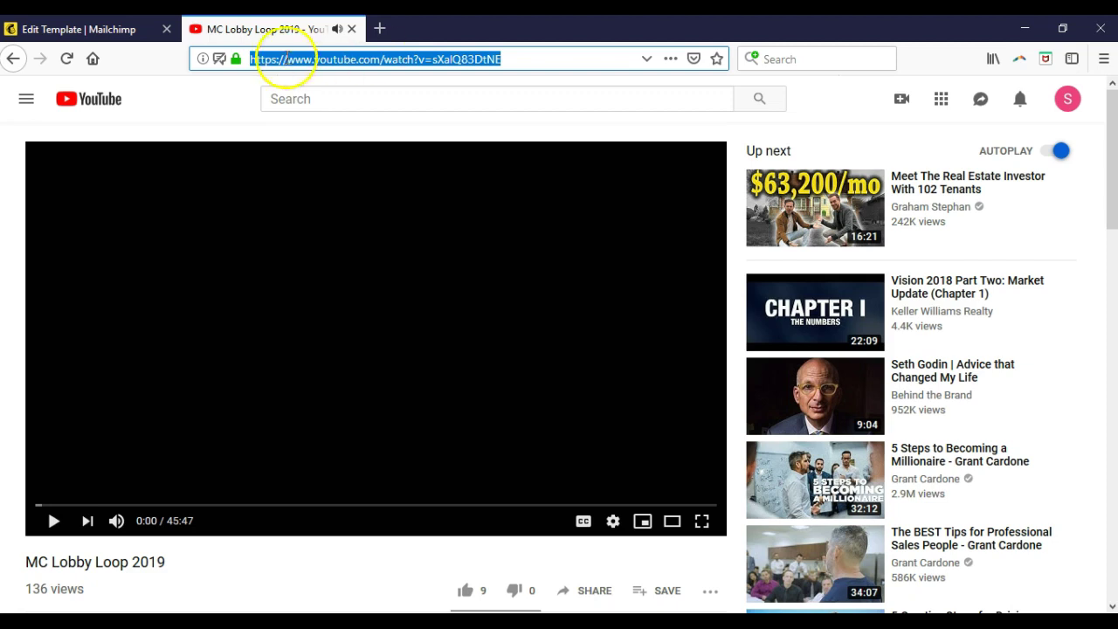
left_click(125, 30)
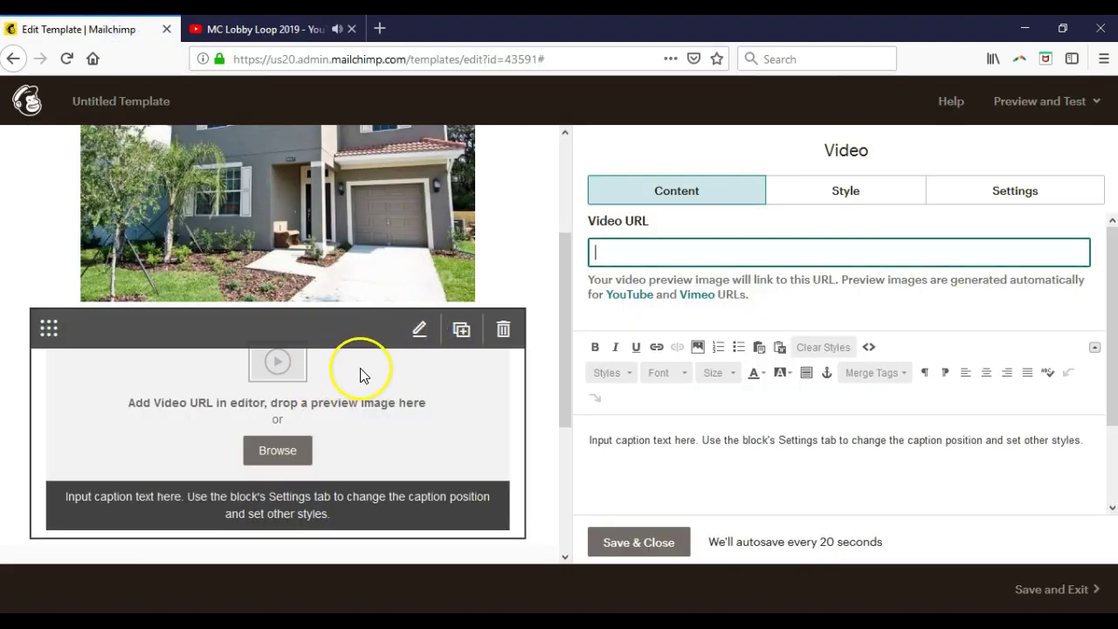
- Paste the MC Lobby Loop 2019 YouTube link into the Video URL field, producing the KW thumbnail
type("https://www.youtube.com/watch?v=sXalQ83DtNE")
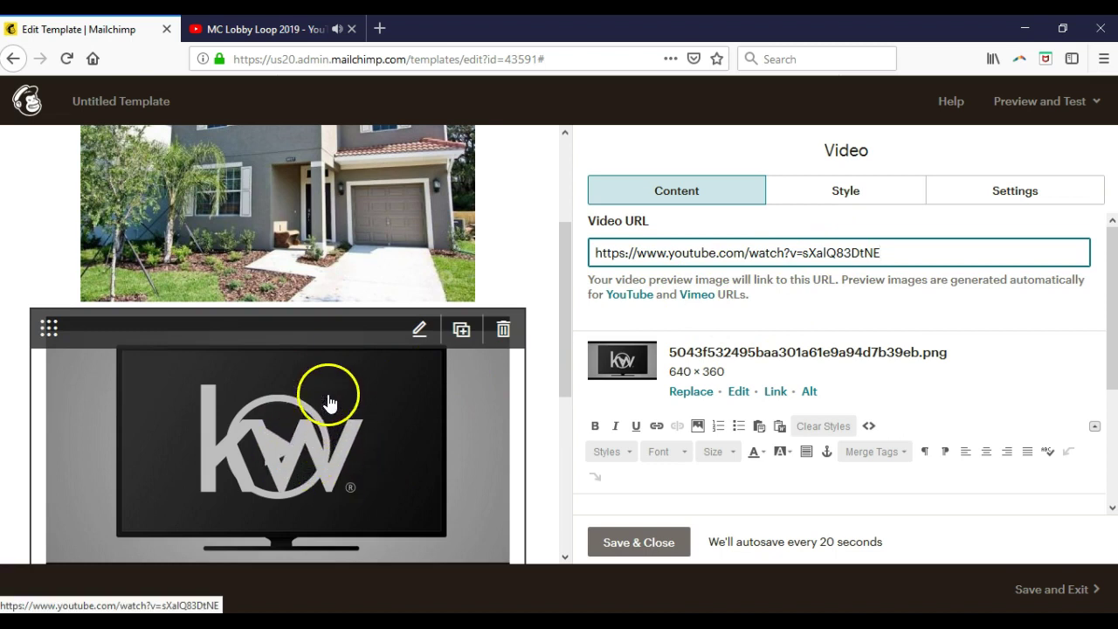
scroll(325, 389, "down", 2)
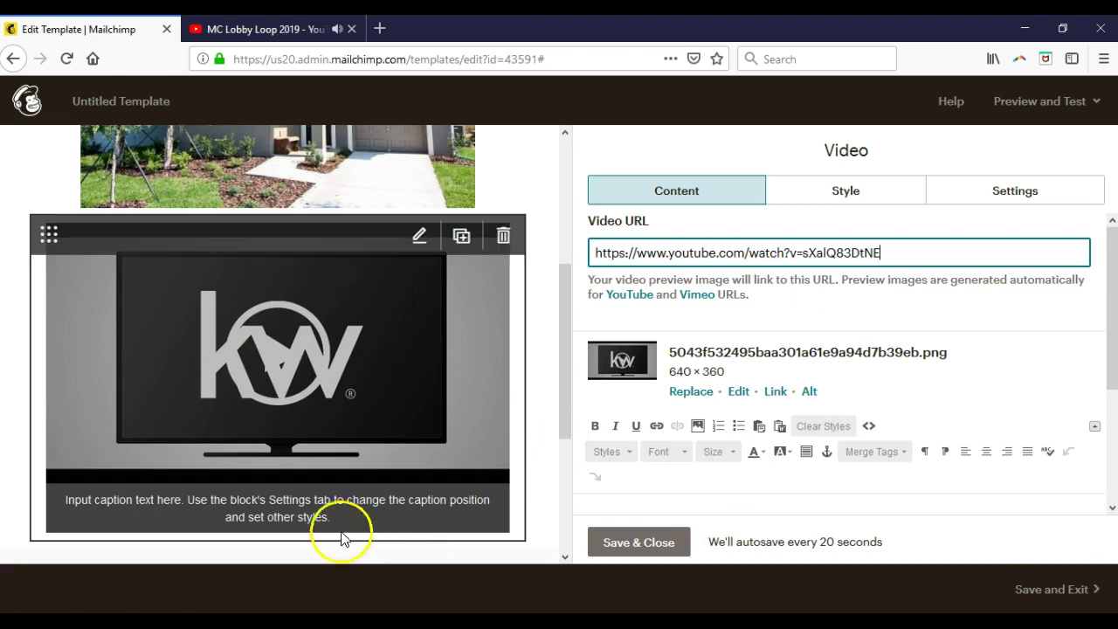
left_click(792, 426)
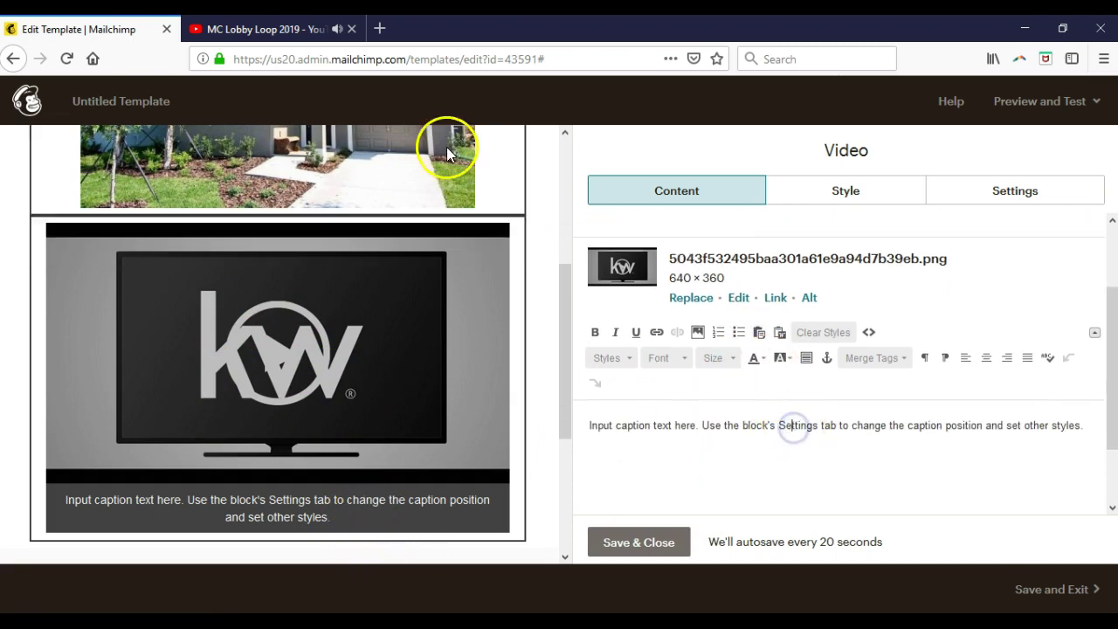
- Copy the YouTube video's title, paste it over the default caption, then clear it
left_click(287, 24)
left_click_drag(187, 559, 23, 567)
key("ctrl+c")
scroll(26, 564, "down", 1)
left_click(88, 29)
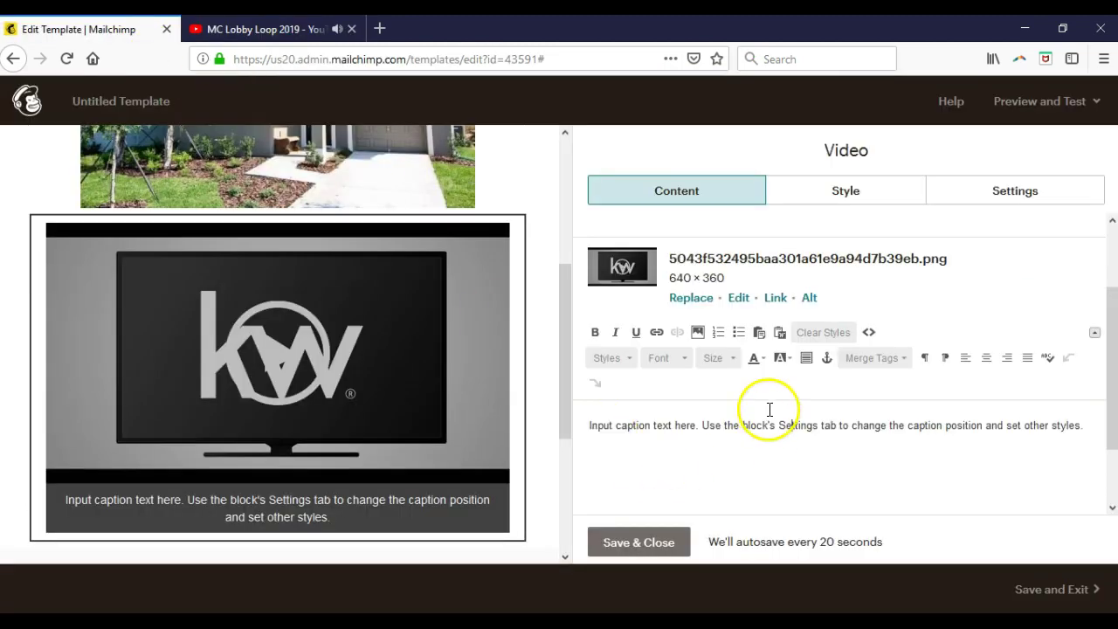
triple_click(766, 428)
key("ctrl+v")
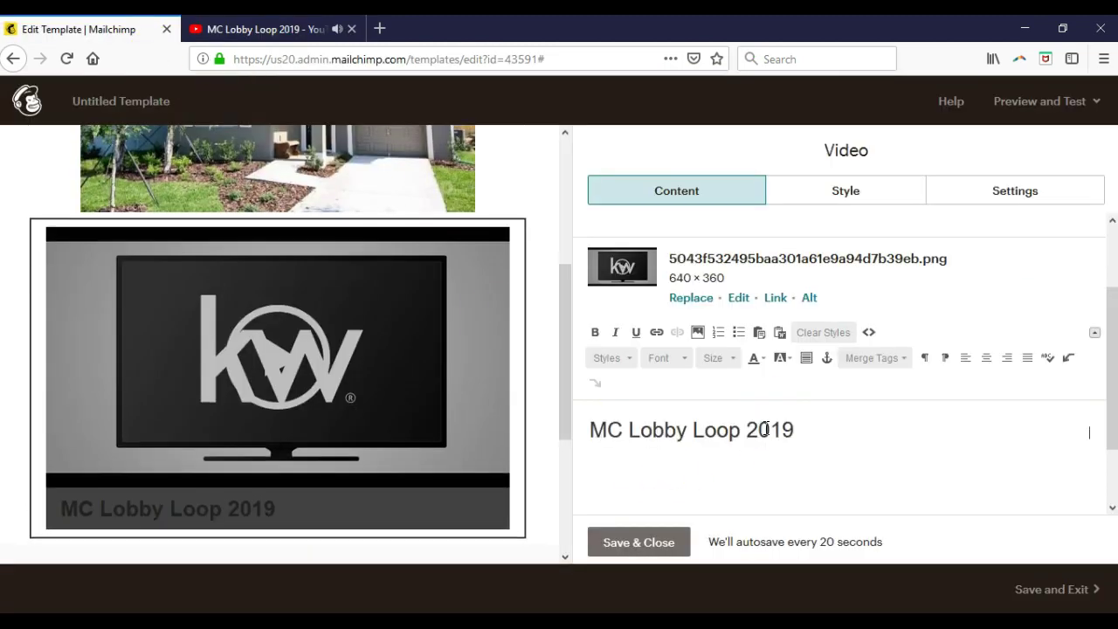
left_click_drag(883, 419, 569, 439)
key("BackSpace")
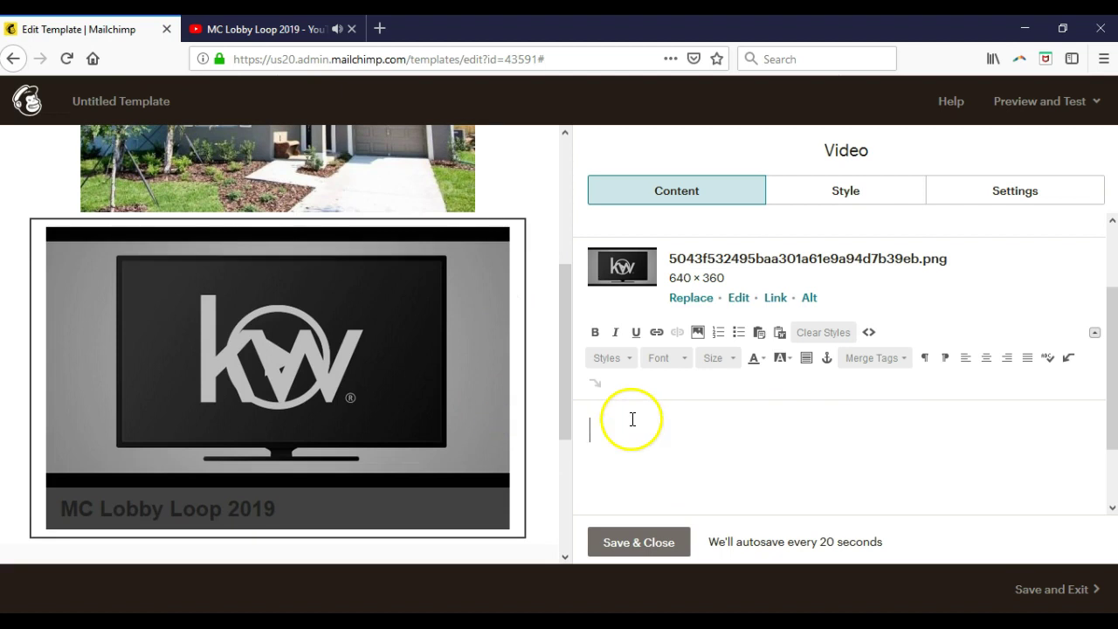
- Type the caption 'MC Lobby Loop' in a light text colour
left_click(761, 359)
left_click(868, 451)
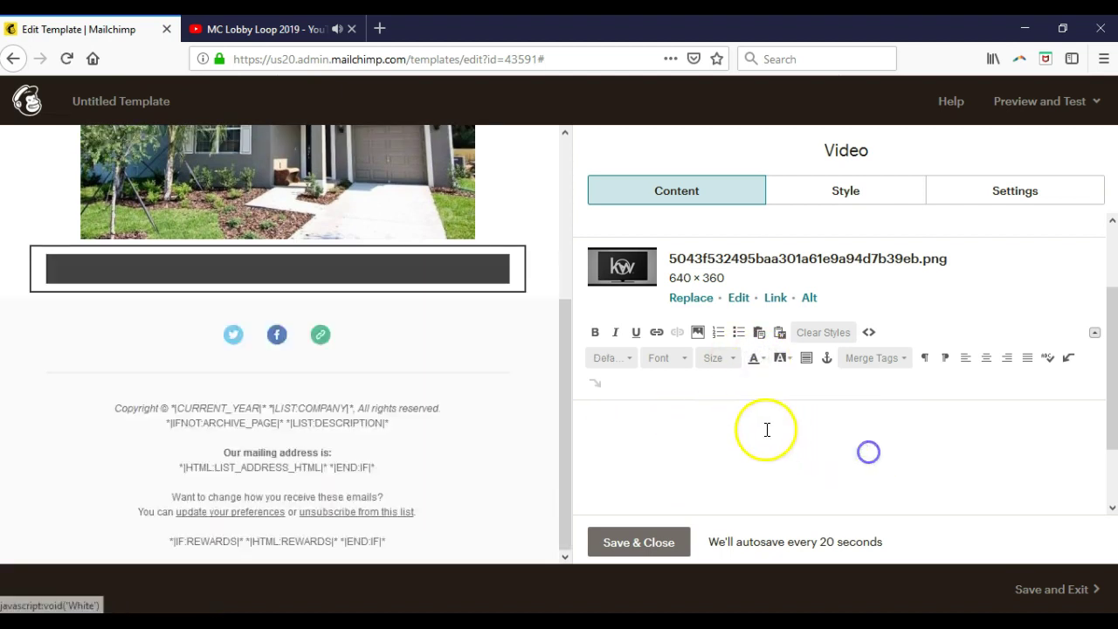
type("MC ")
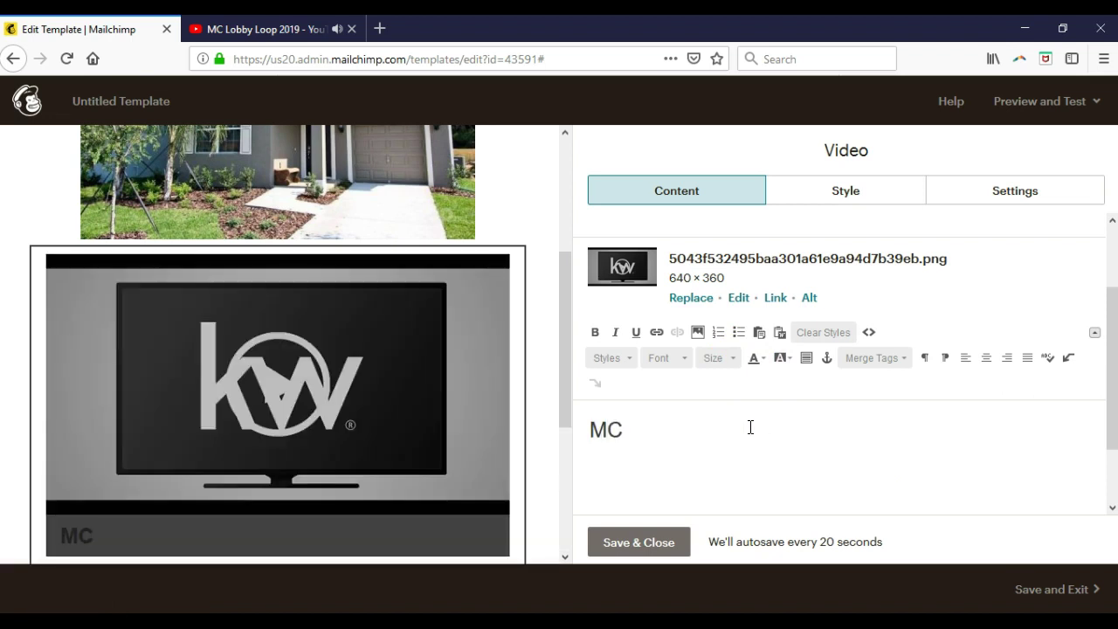
type("Loobby ")
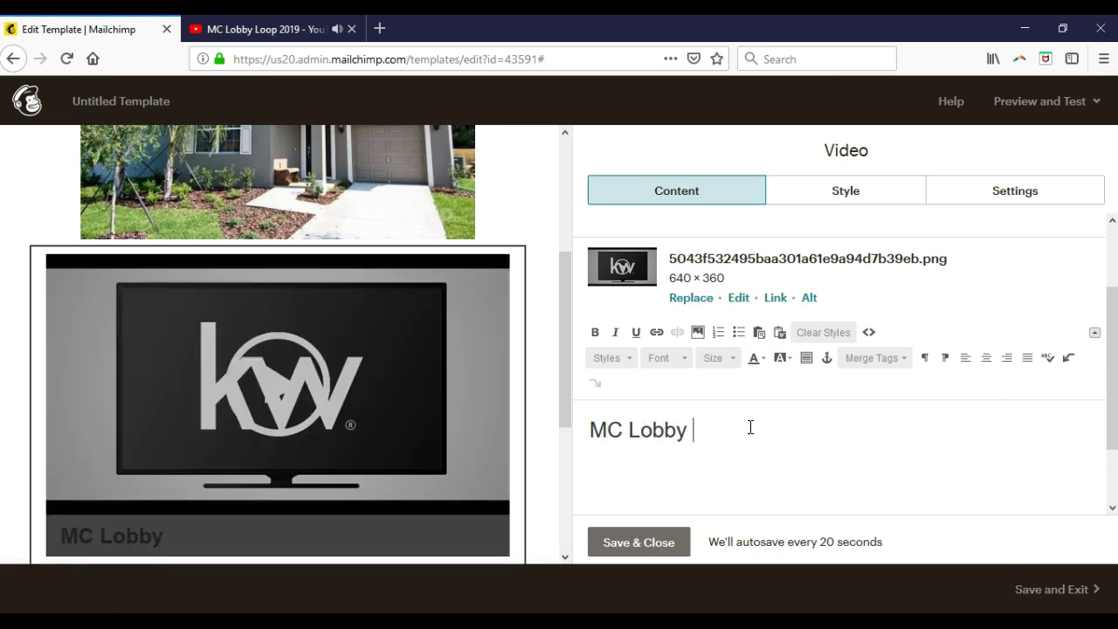
type("loo")
key("BackSpace")
key("BackSpace")
key("BackSpace")
key("BackSpace")
type("Loop")
- Make the caption white, centred and size 14, then save and close the video block
key("ctrl+a")
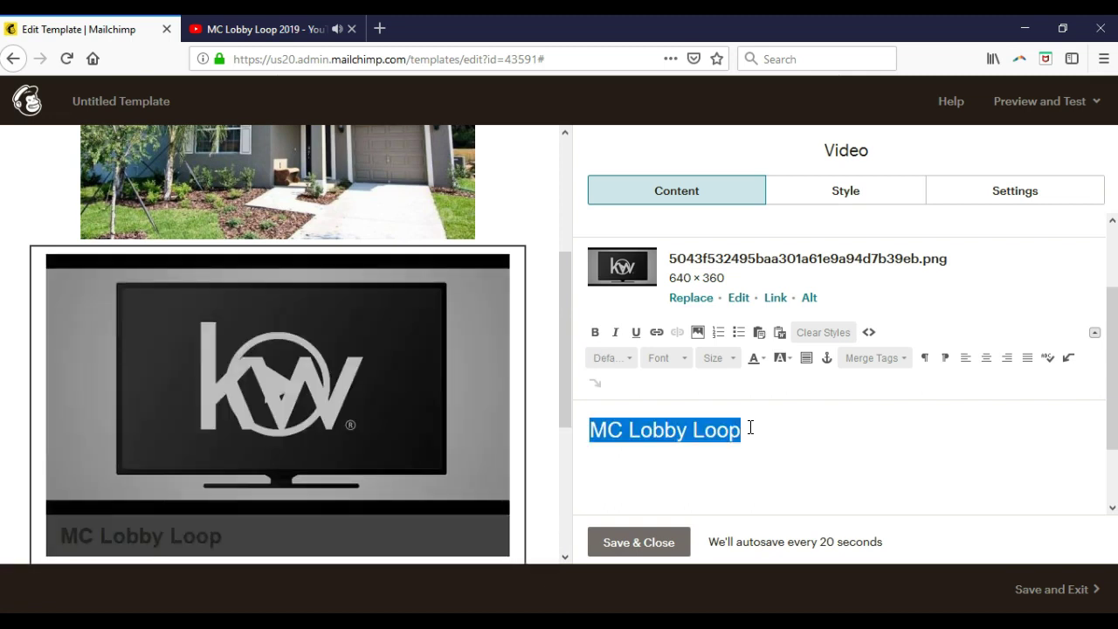
left_click(760, 359)
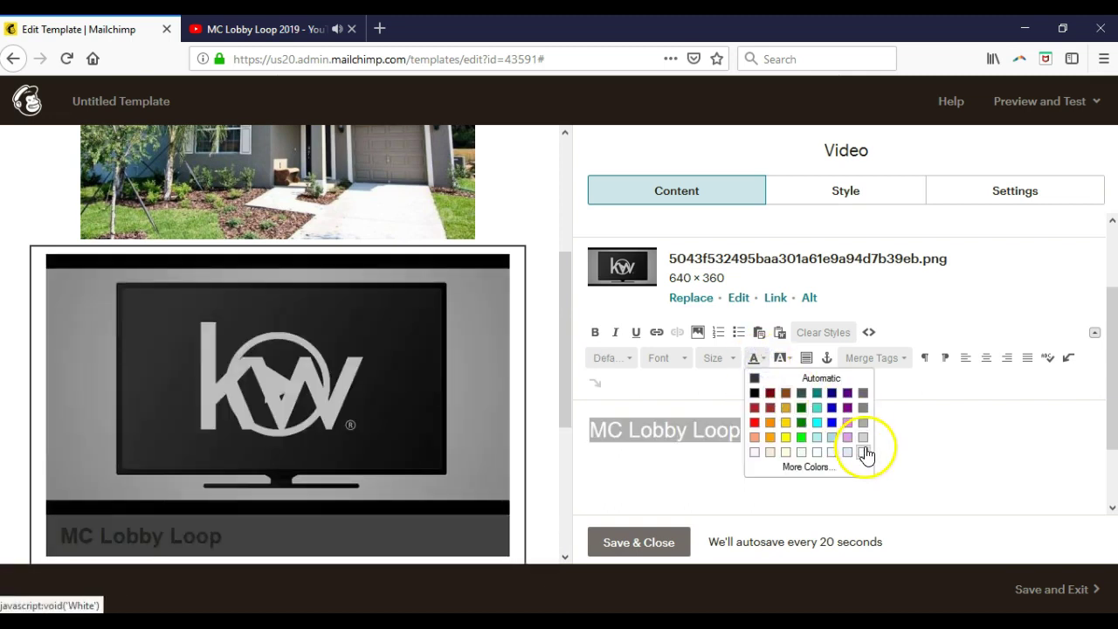
left_click(863, 451)
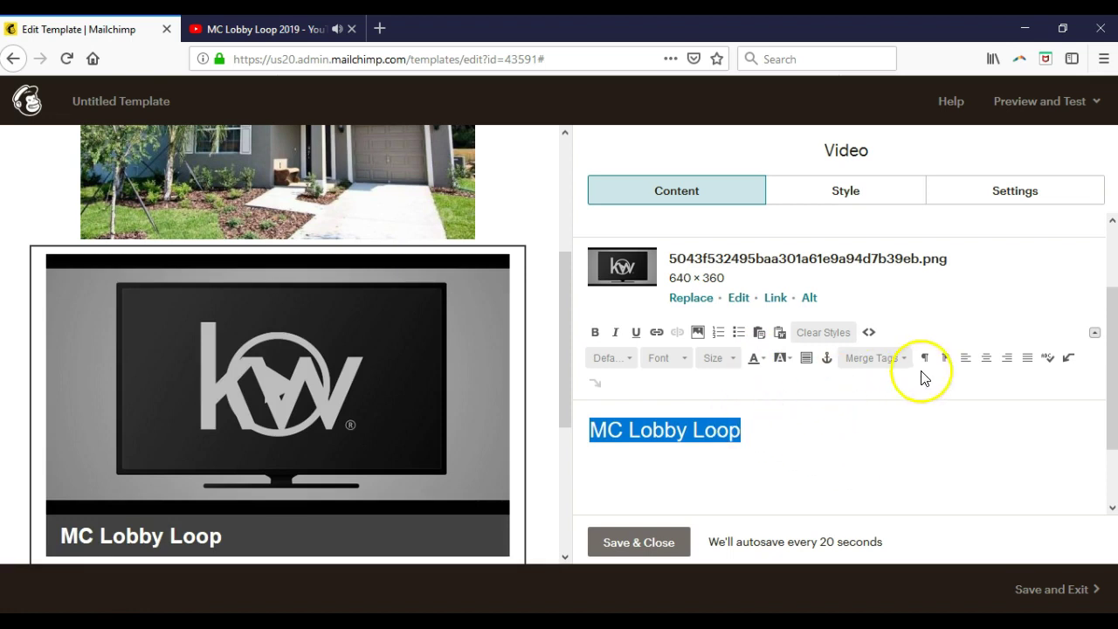
left_click(986, 358)
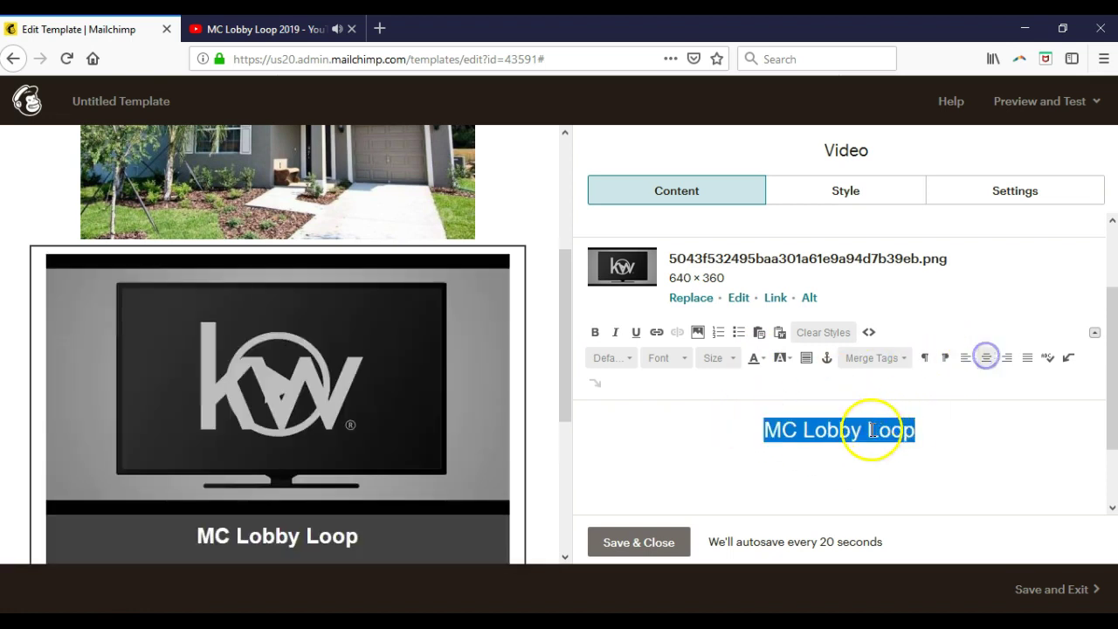
left_click(714, 359)
left_click(728, 427)
left_click(691, 427)
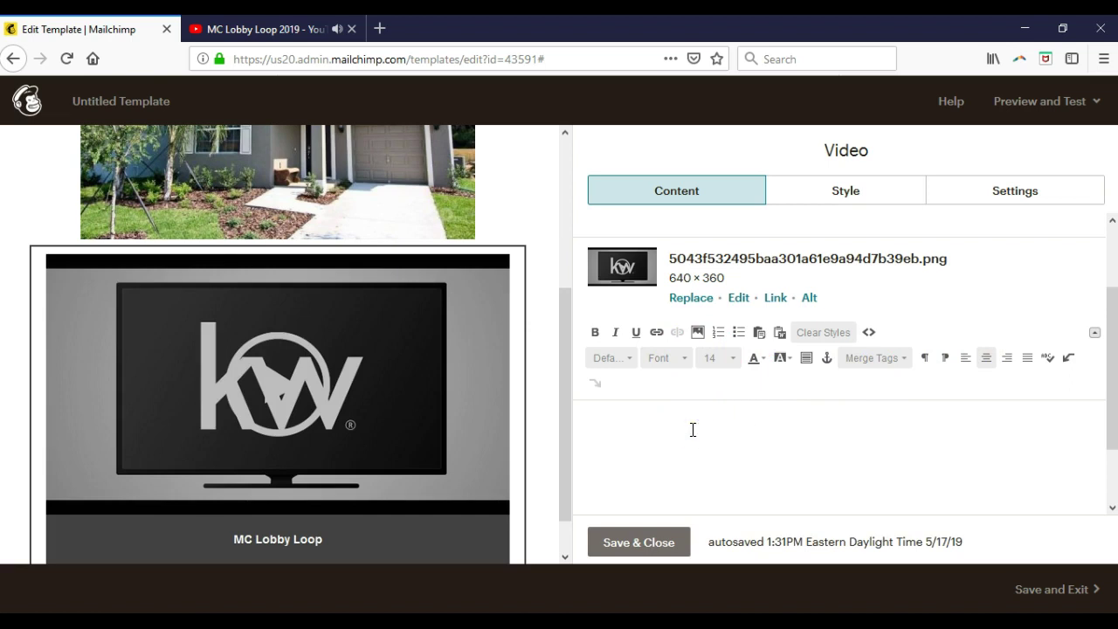
left_click(664, 542)
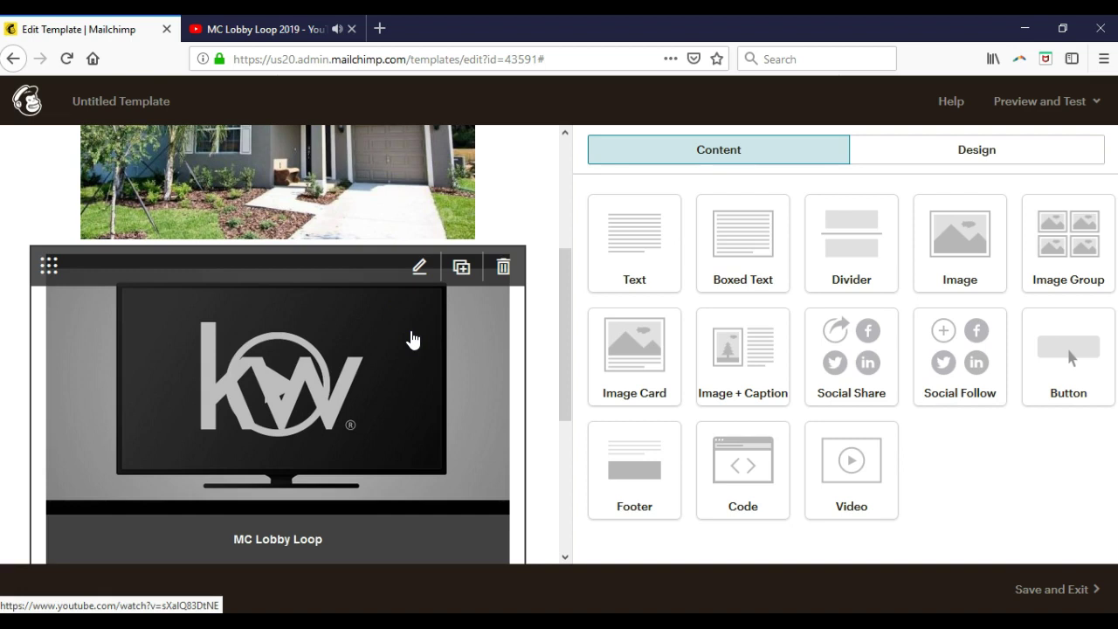
- Close the YouTube tab and save the template as 'Test Text Template - Mailchimp'
left_click(352, 30)
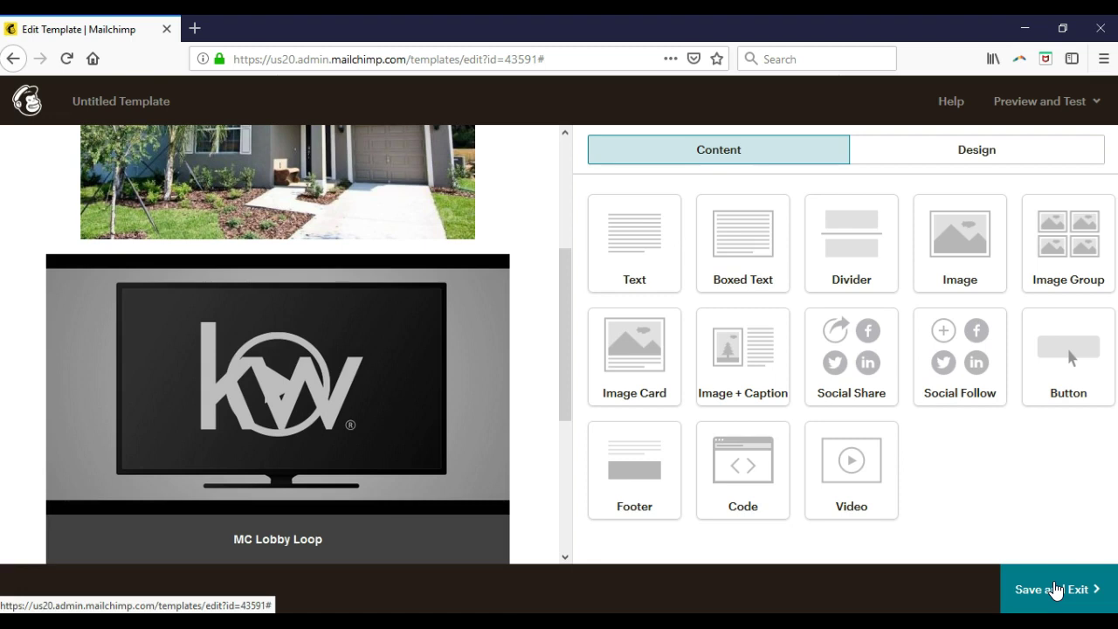
left_click(1055, 590)
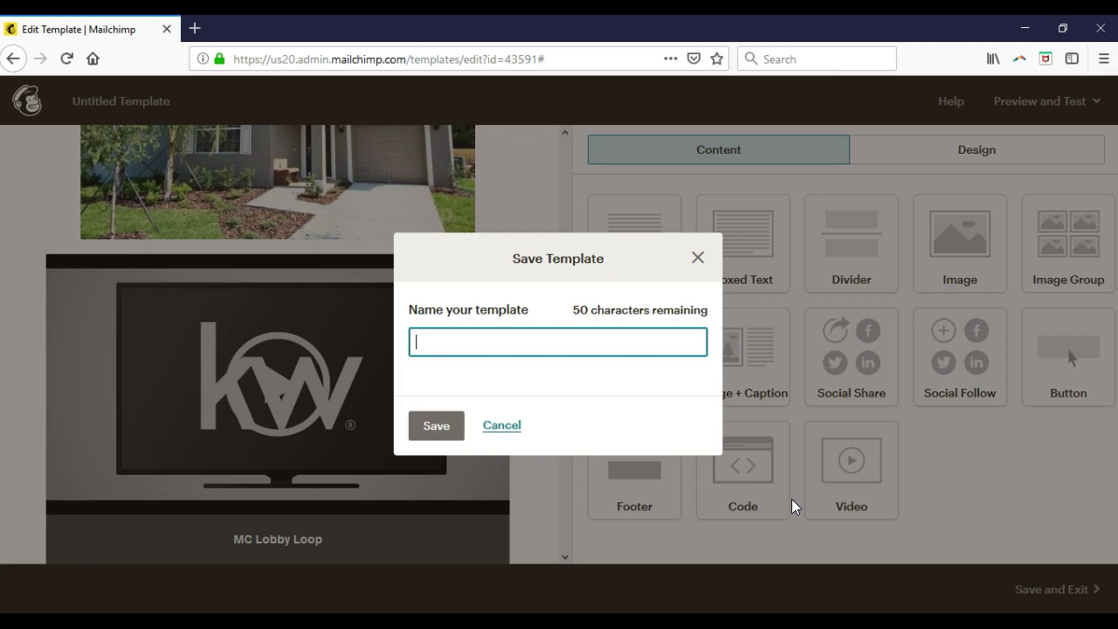
type("Test Text Template - Mailchimp")
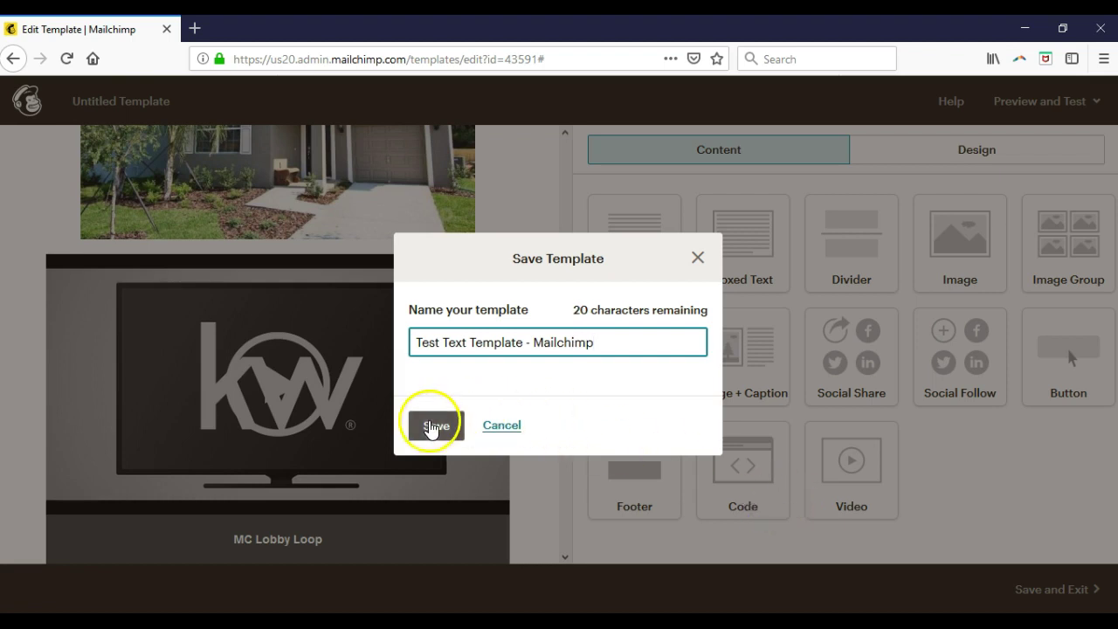
left_click(433, 426)
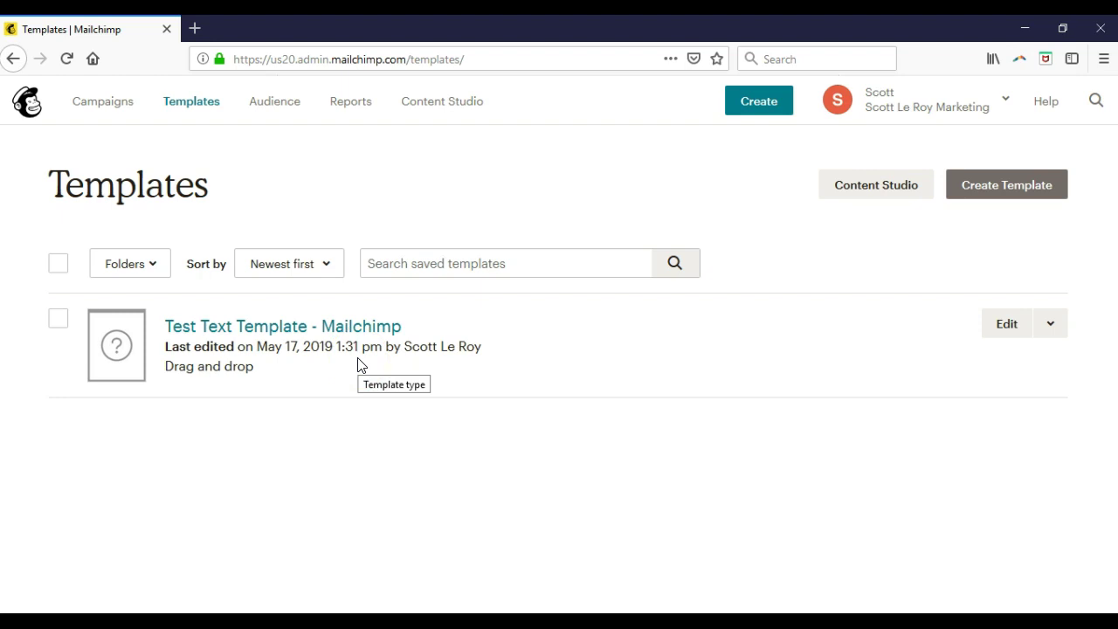
- View the template's Edit options, then tick the 'Test Text Template - Mailchimp' checkbox
left_click(1053, 327)
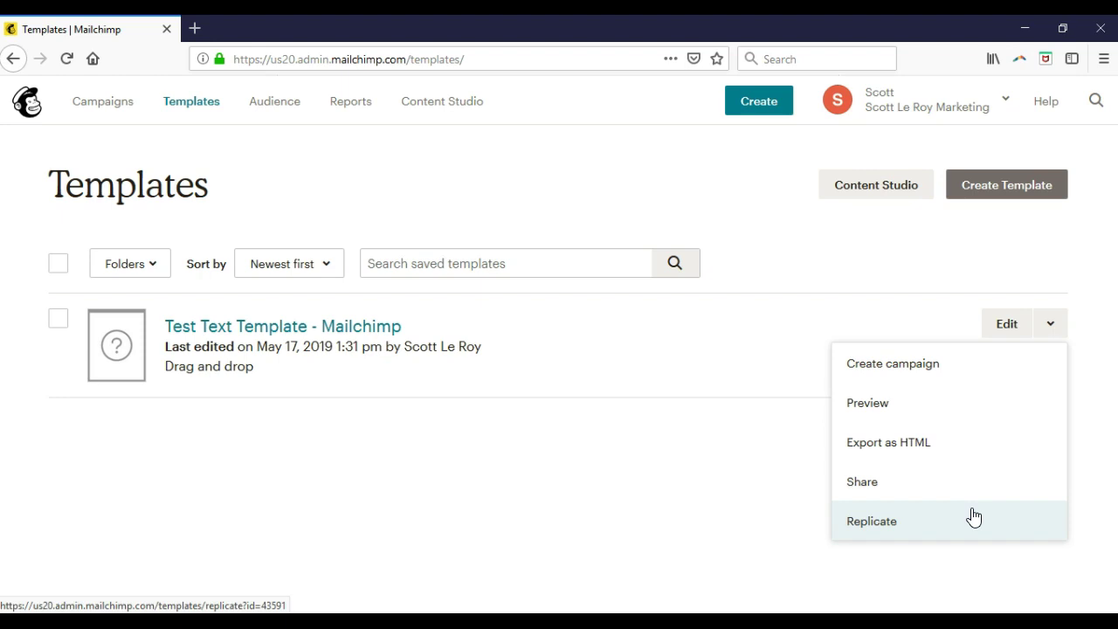
left_click(61, 320)
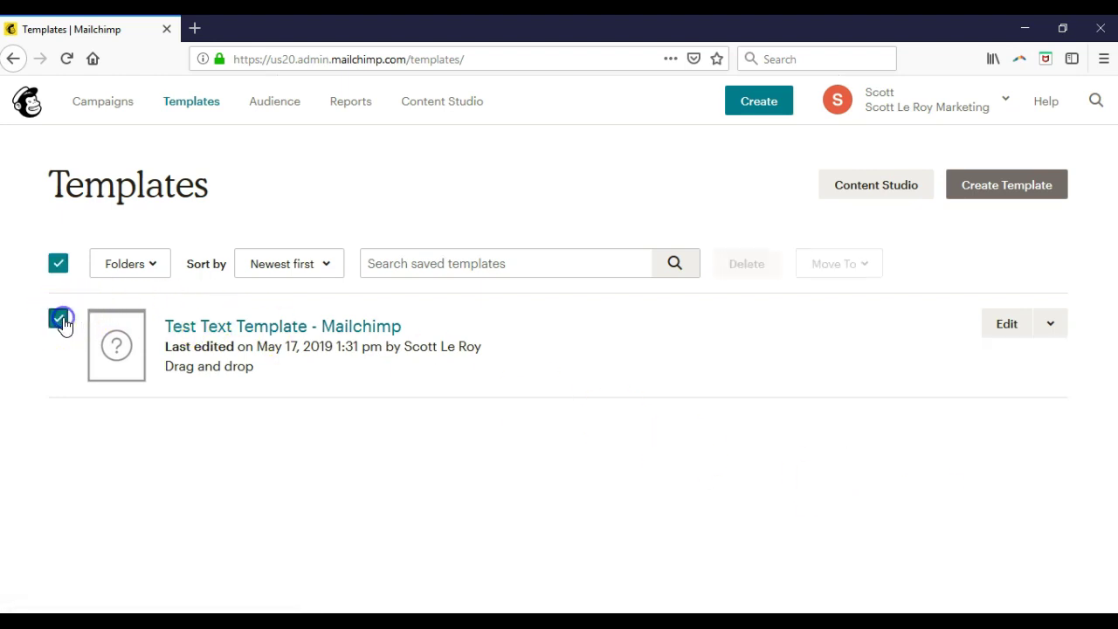
- Delete the template, confirming with 'DELETE', then go to the Audience dashboard
left_click(765, 269)
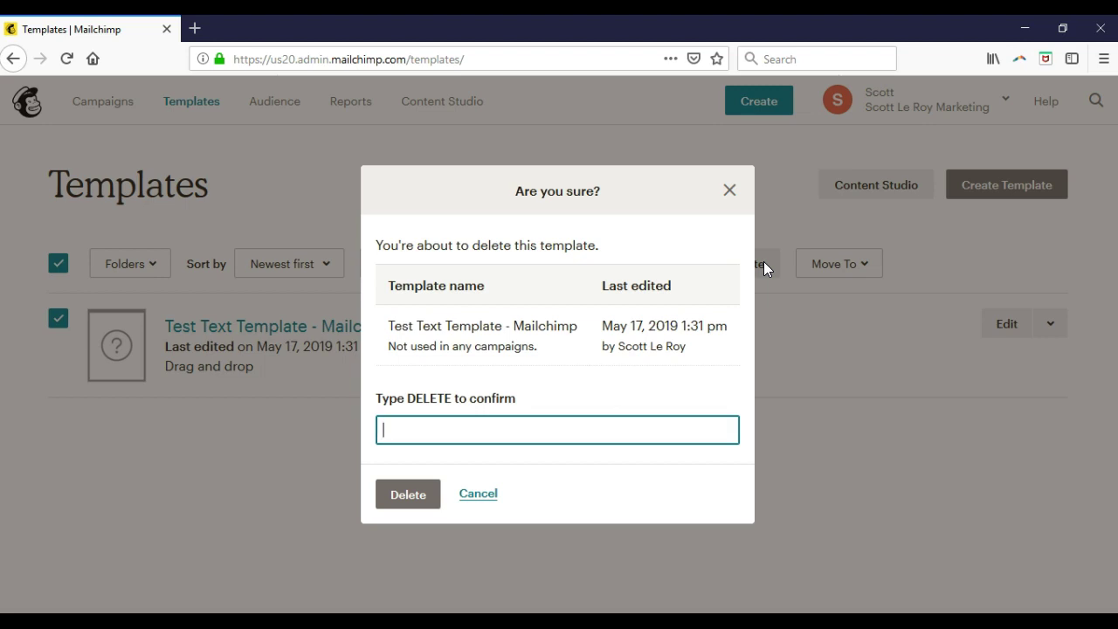
type("DELETE")
left_click(420, 494)
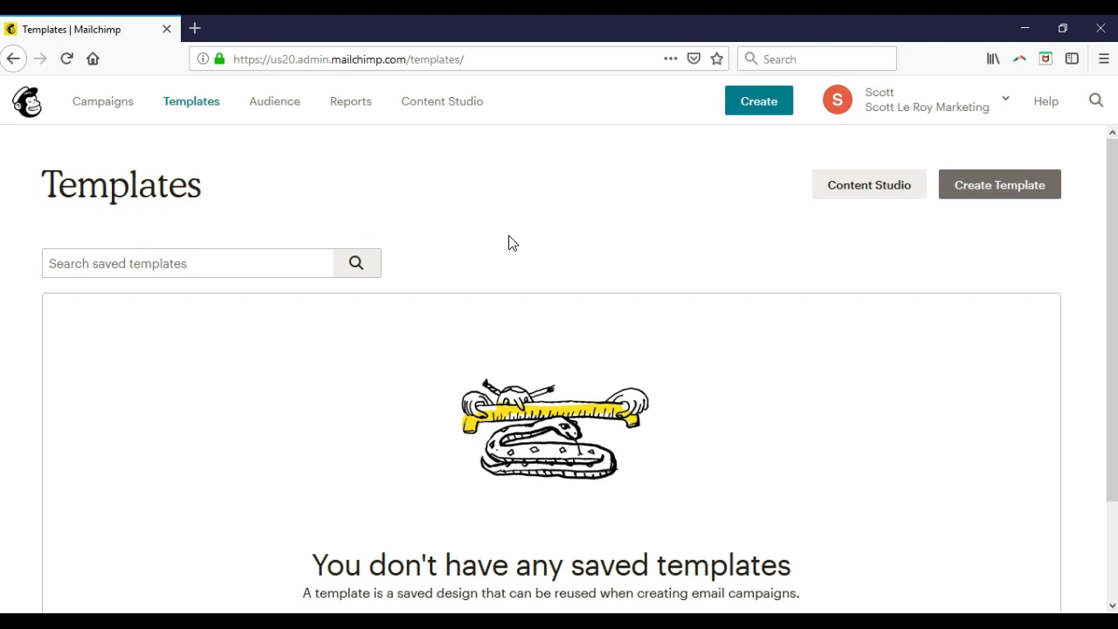
left_click(278, 119)
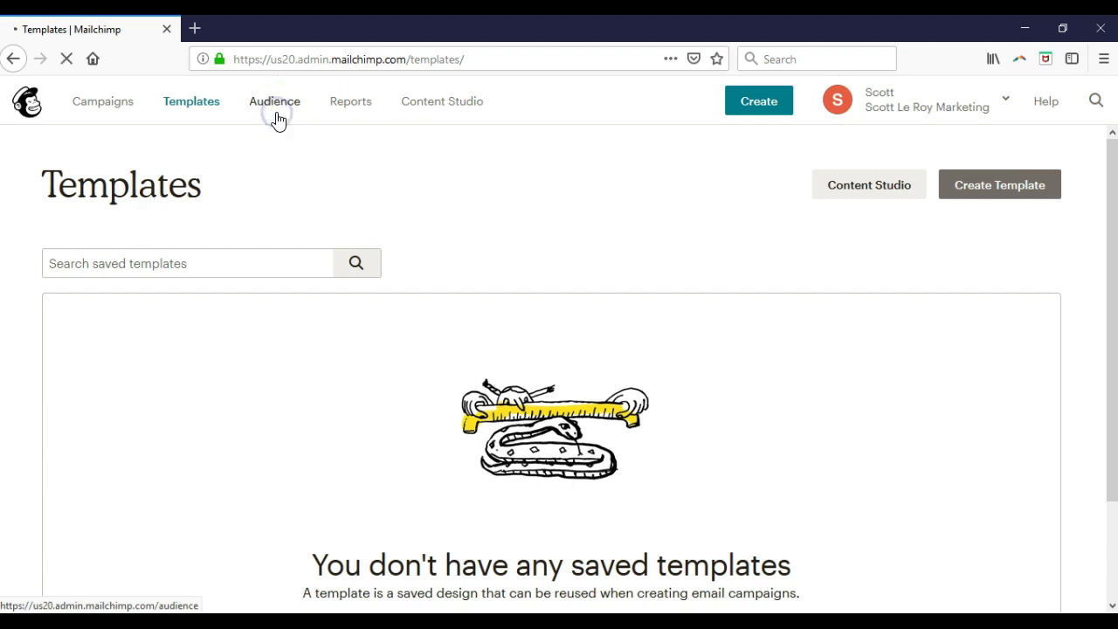
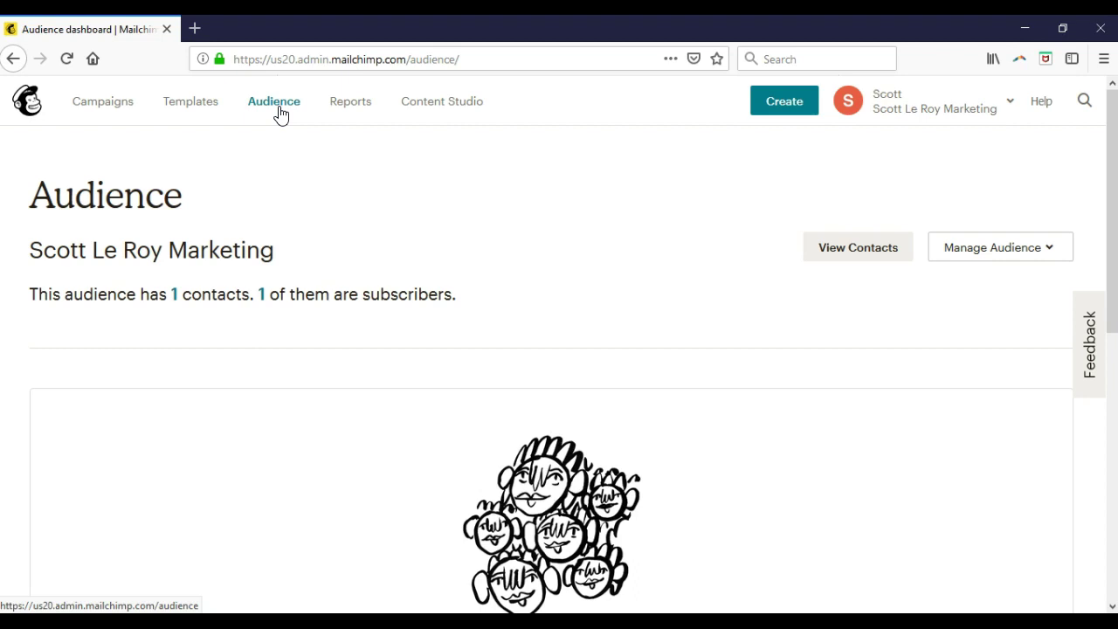
- In a new tab, sign in at mykw.kw.com with the agent's username and password
left_click(194, 29)
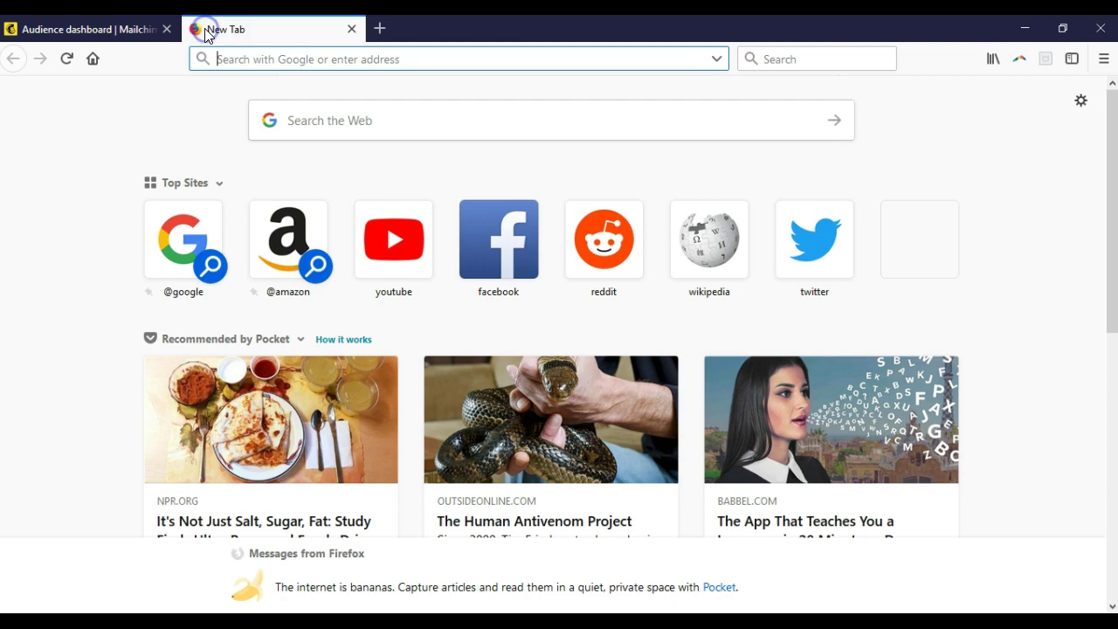
type("mykw.kw.com")
key("Return")
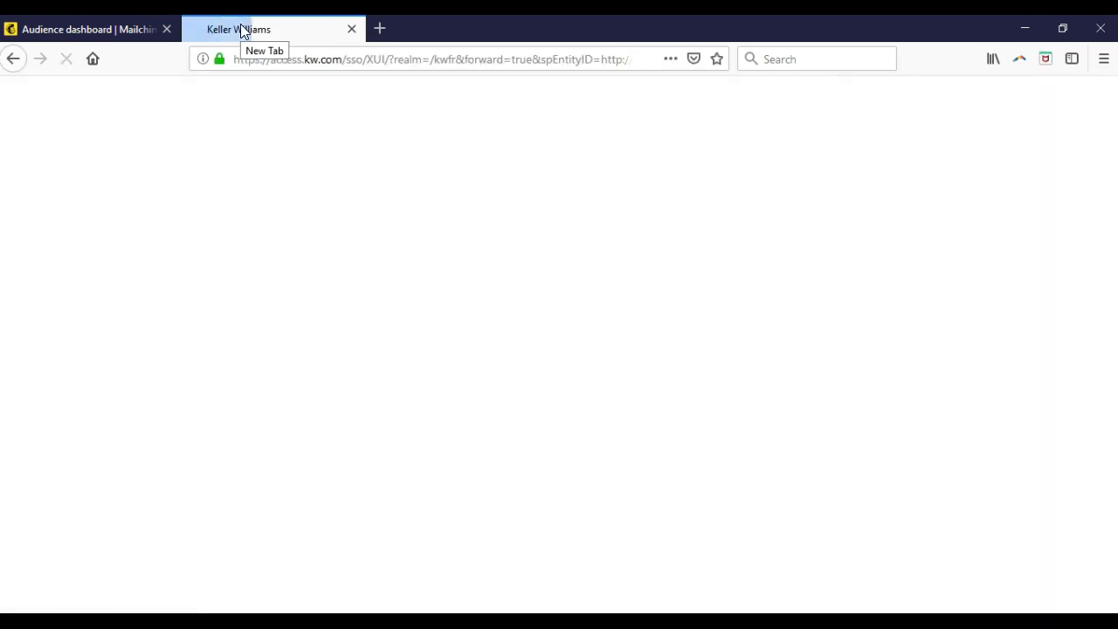
type("sleroy")
key("Tab")
type("••••••••••")
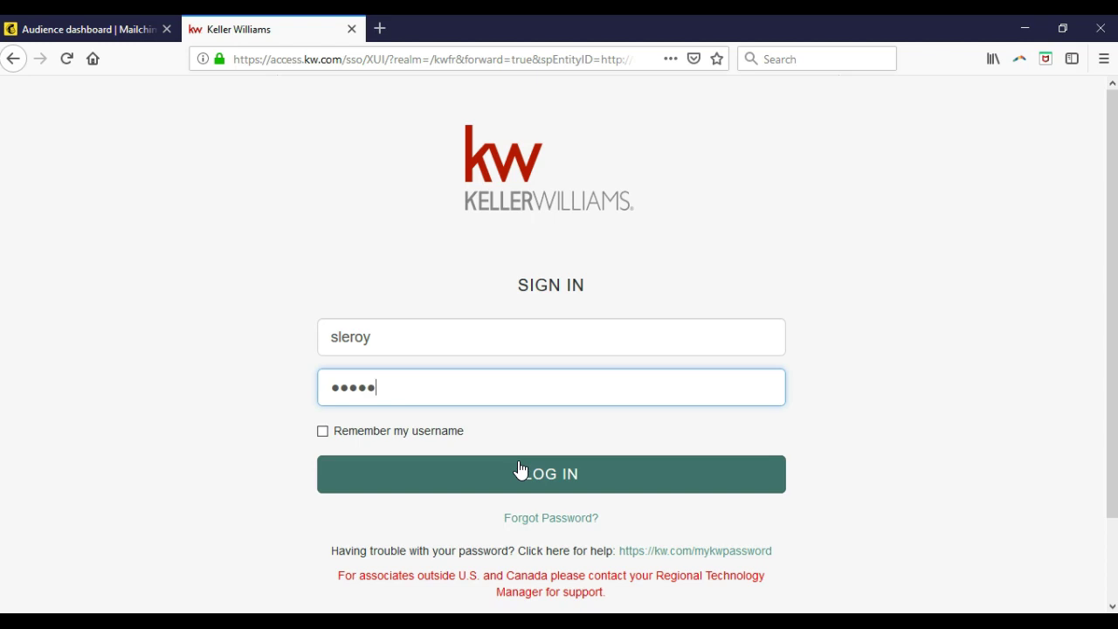
left_click(521, 472)
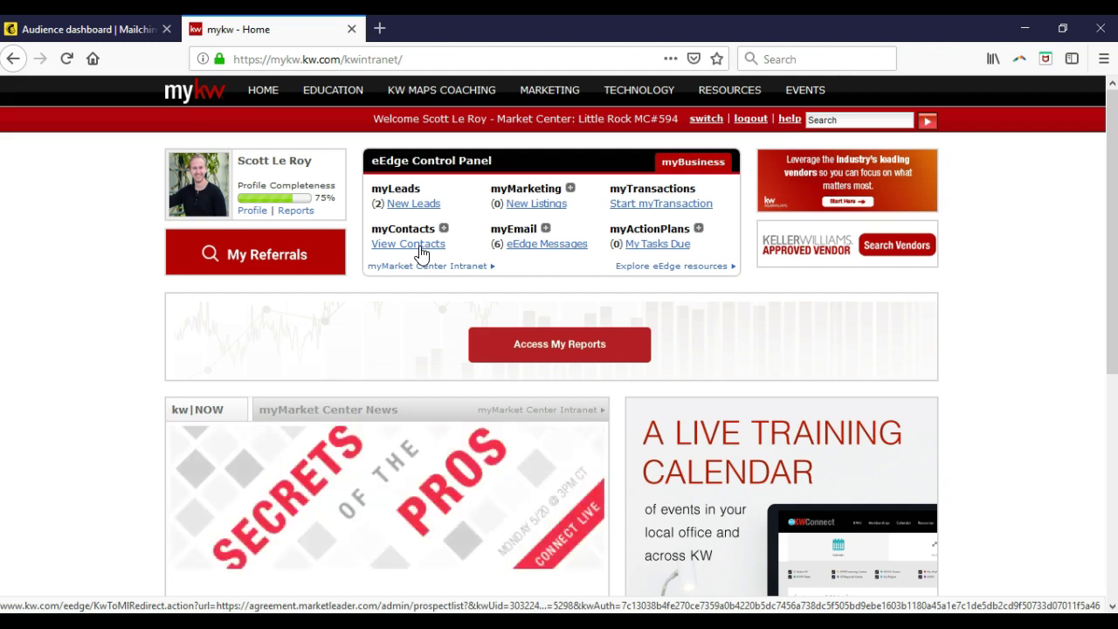
- Open View Contacts, dismiss the guides promo, and go to Contacts > Import/Export Contacts
left_click(420, 249)
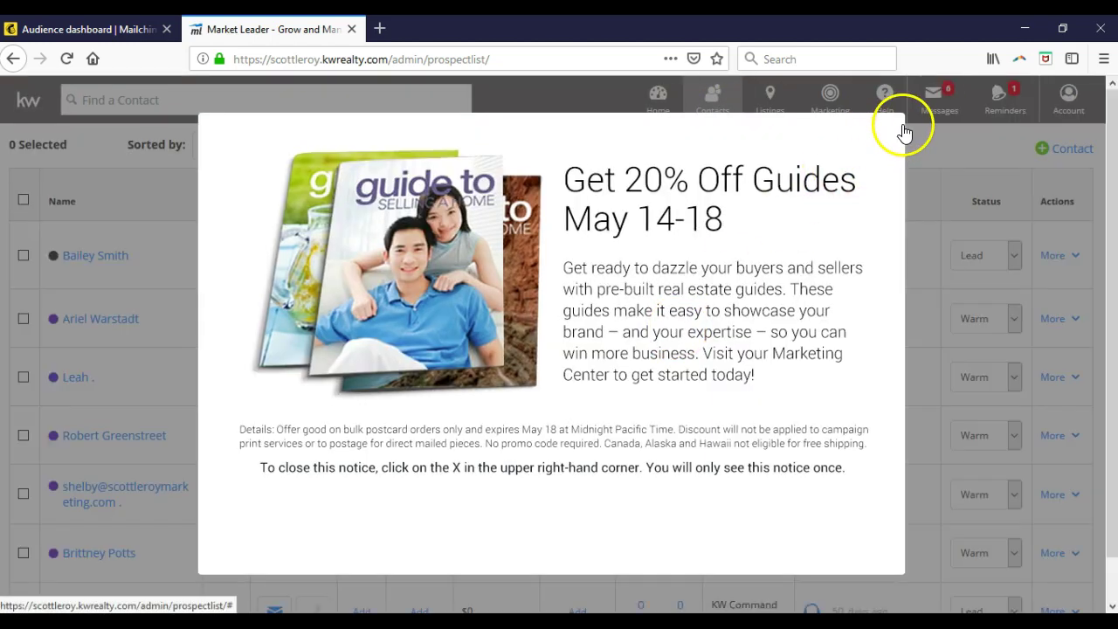
left_click(888, 135)
left_click(718, 102)
left_click(721, 107)
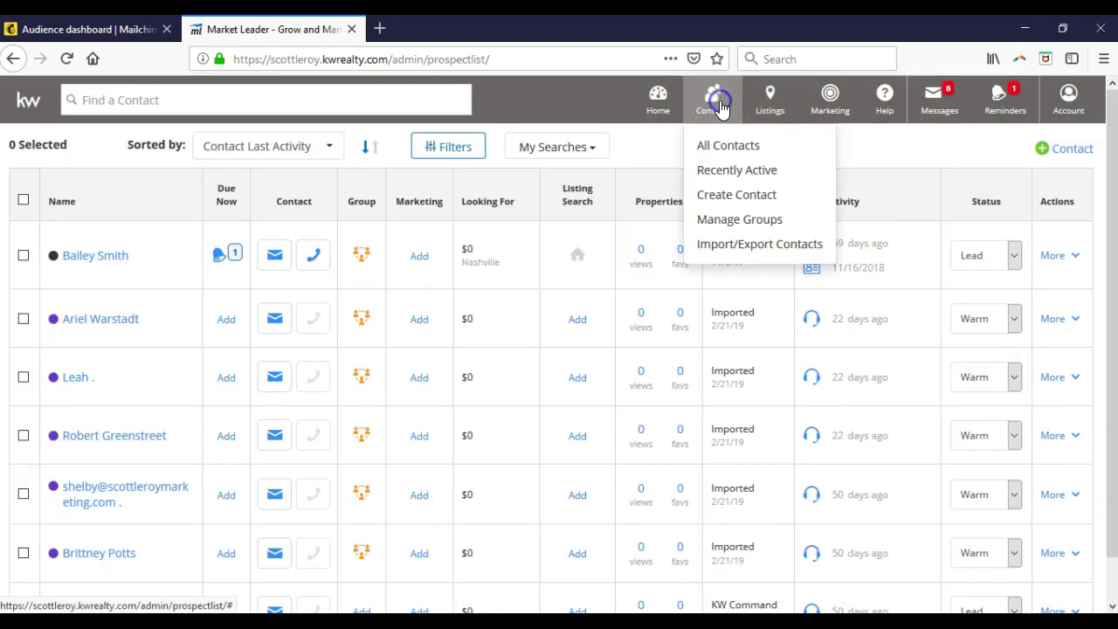
left_click(773, 251)
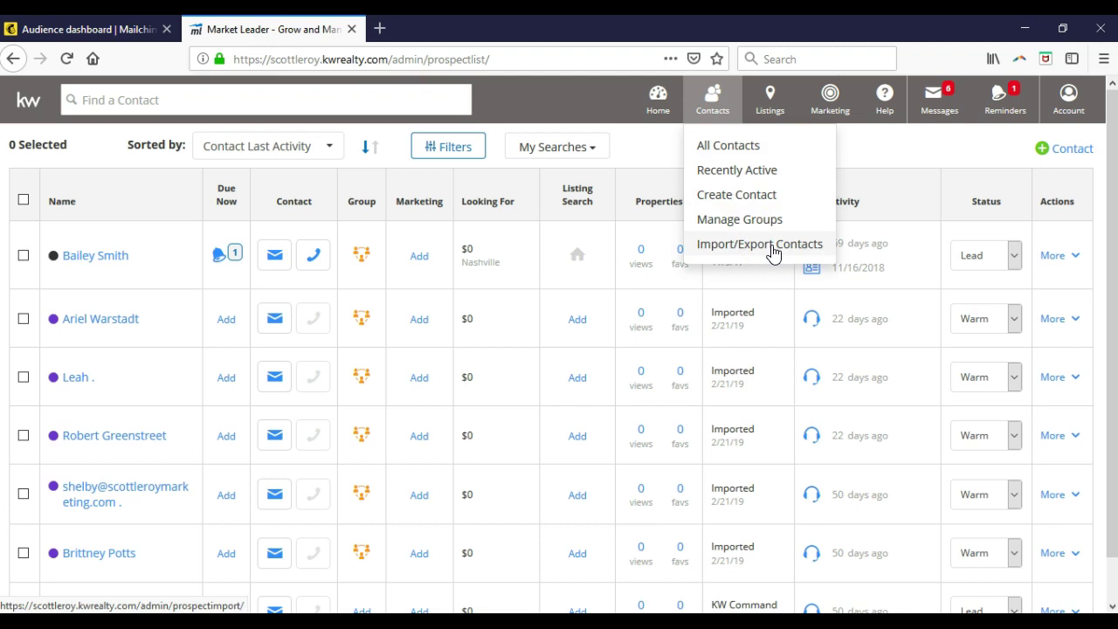
left_click(773, 252)
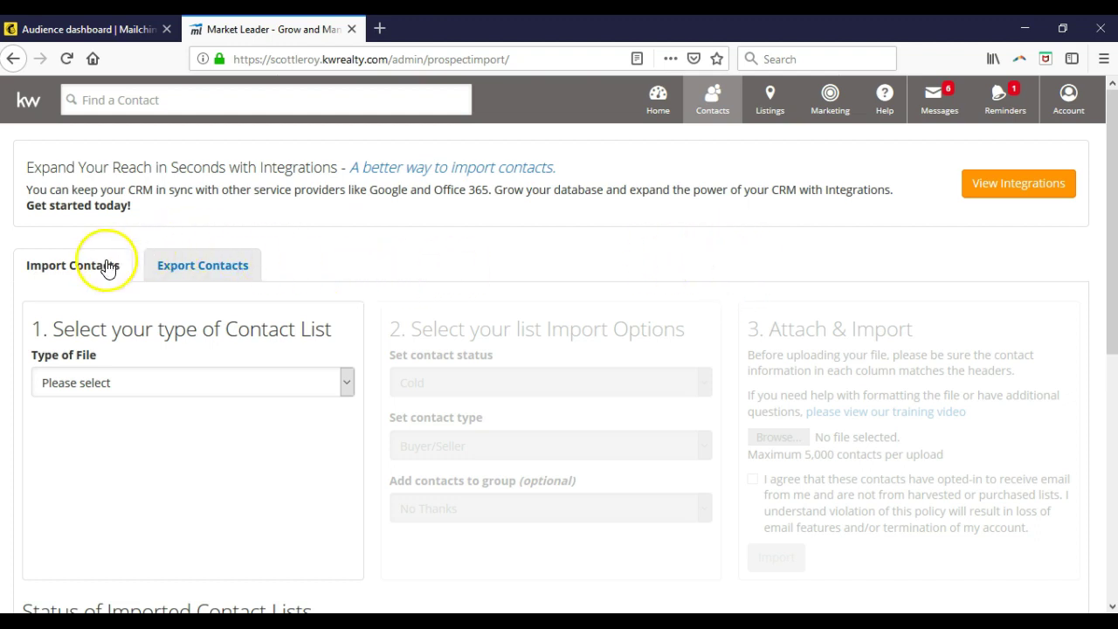
- Export contacts with status All to a CSV file, save it, and close the Market Leader tab
left_click(185, 270)
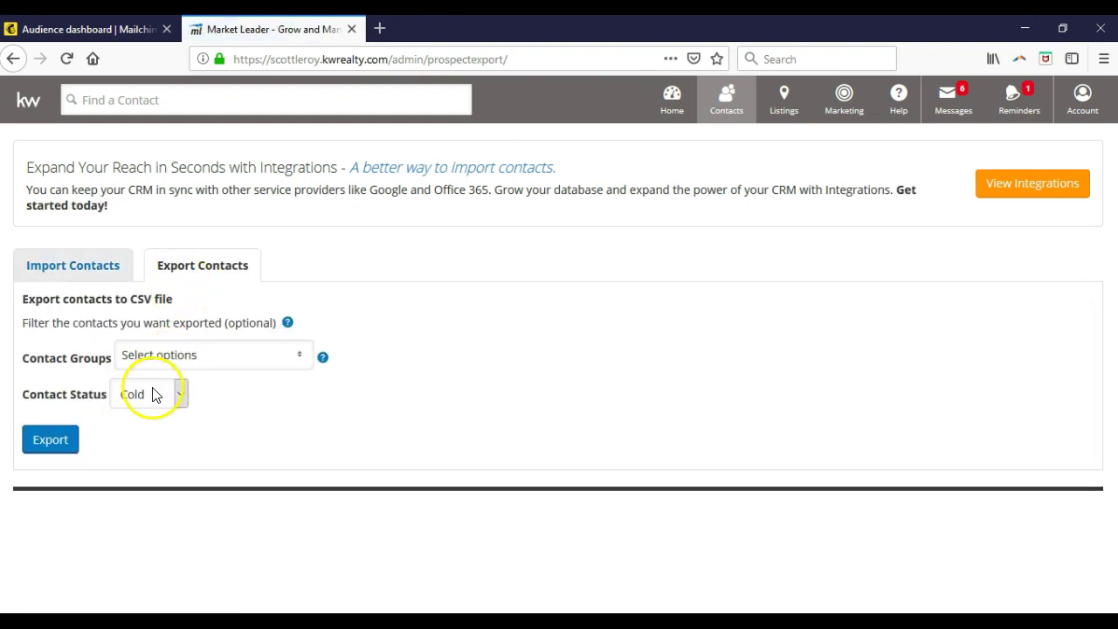
left_click(150, 395)
left_click(136, 420)
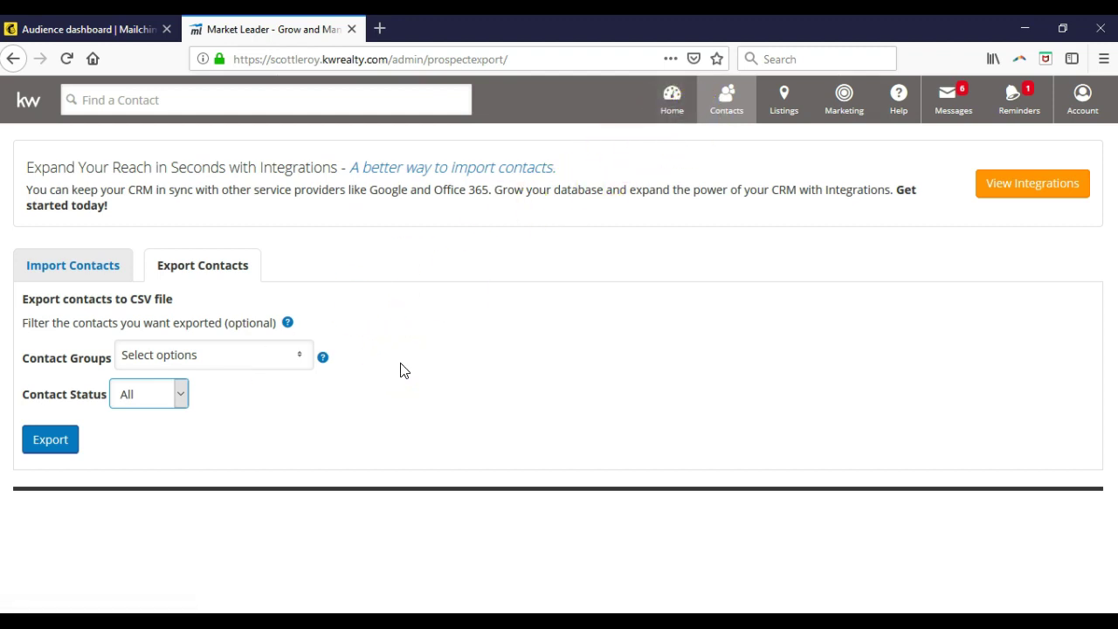
left_click(70, 445)
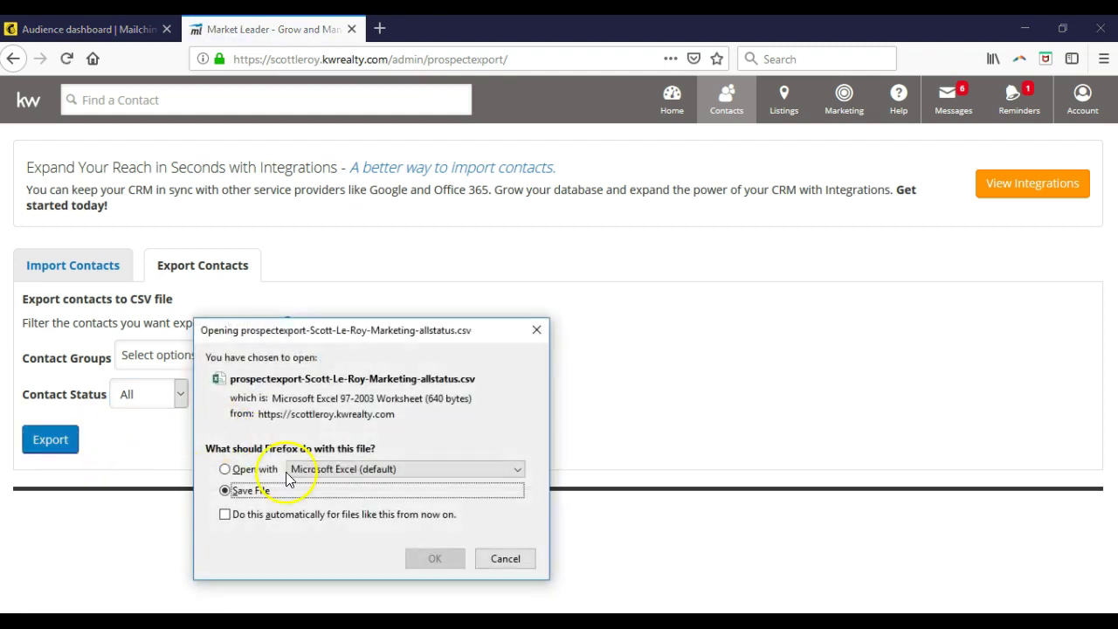
left_click(441, 557)
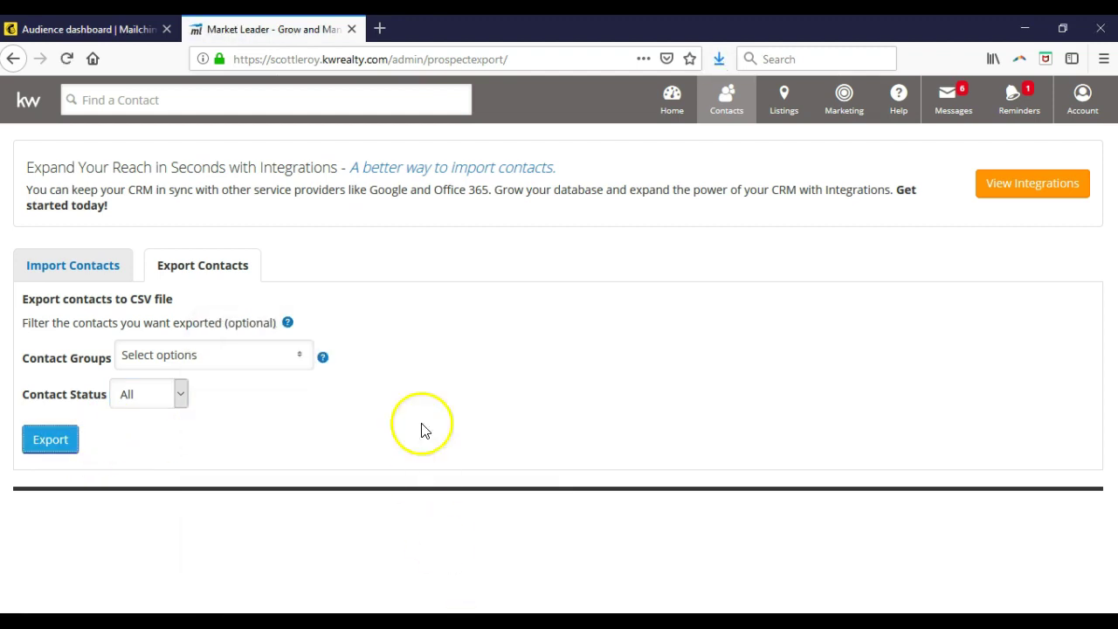
left_click(352, 30)
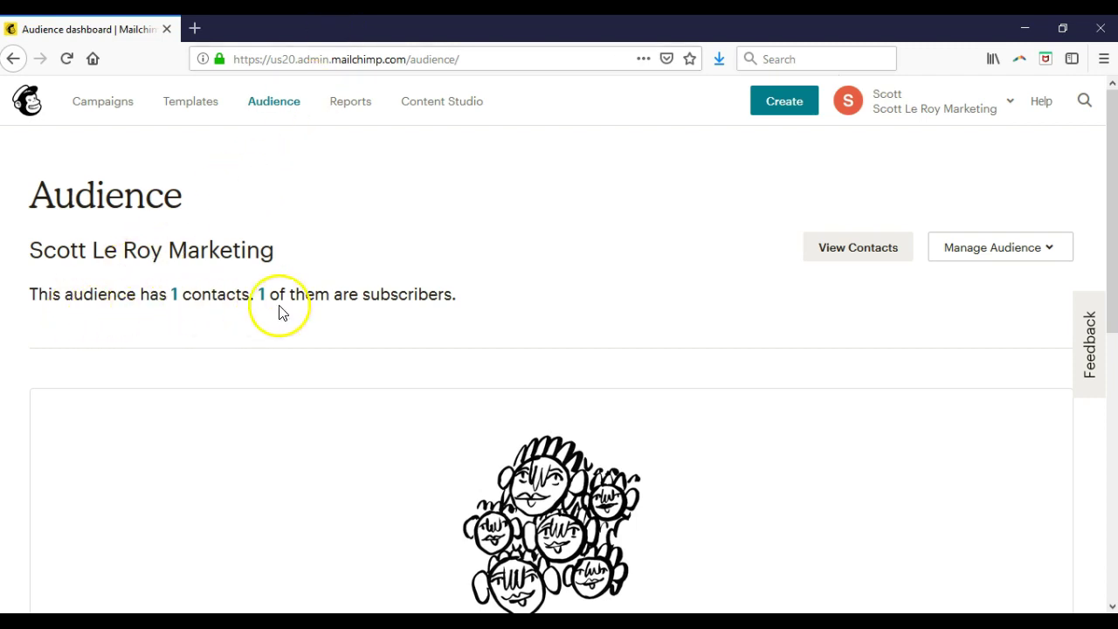
- From the Audience dashboard's Manage Audience menu, choose Import contacts
scroll(324, 320, "down", 4)
scroll(337, 317, "down", 3)
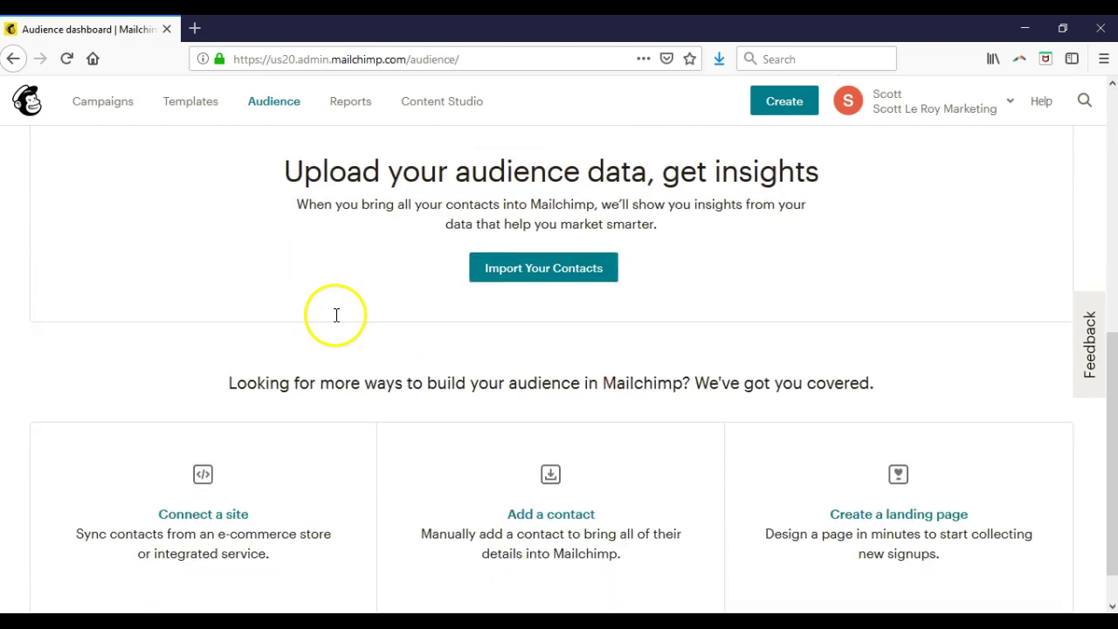
scroll(338, 320, "up", 2)
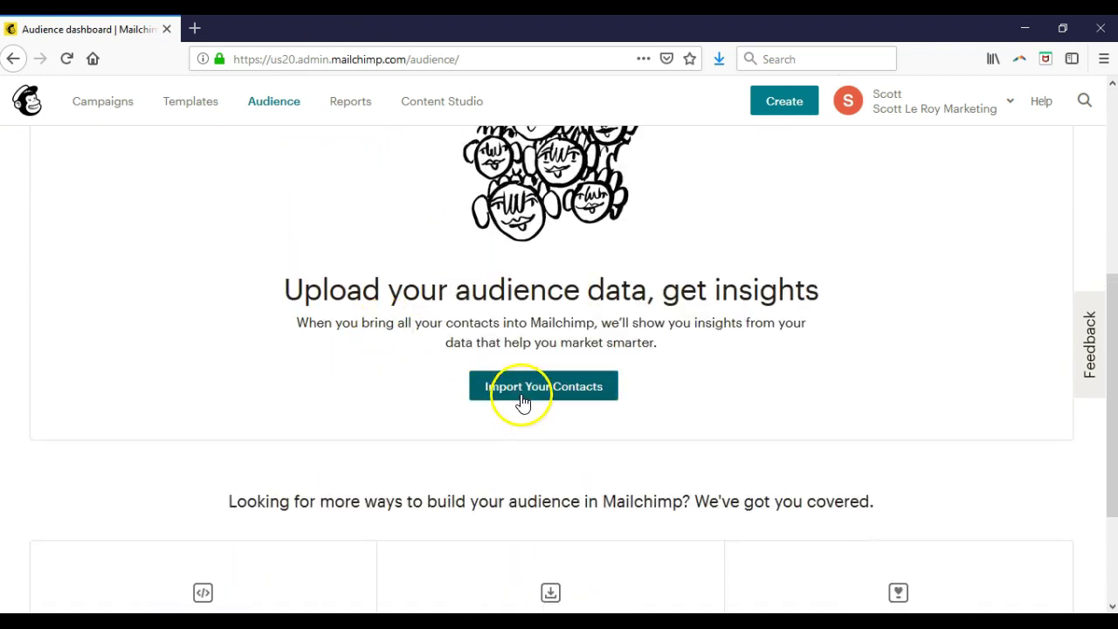
scroll(547, 394, "down", 2)
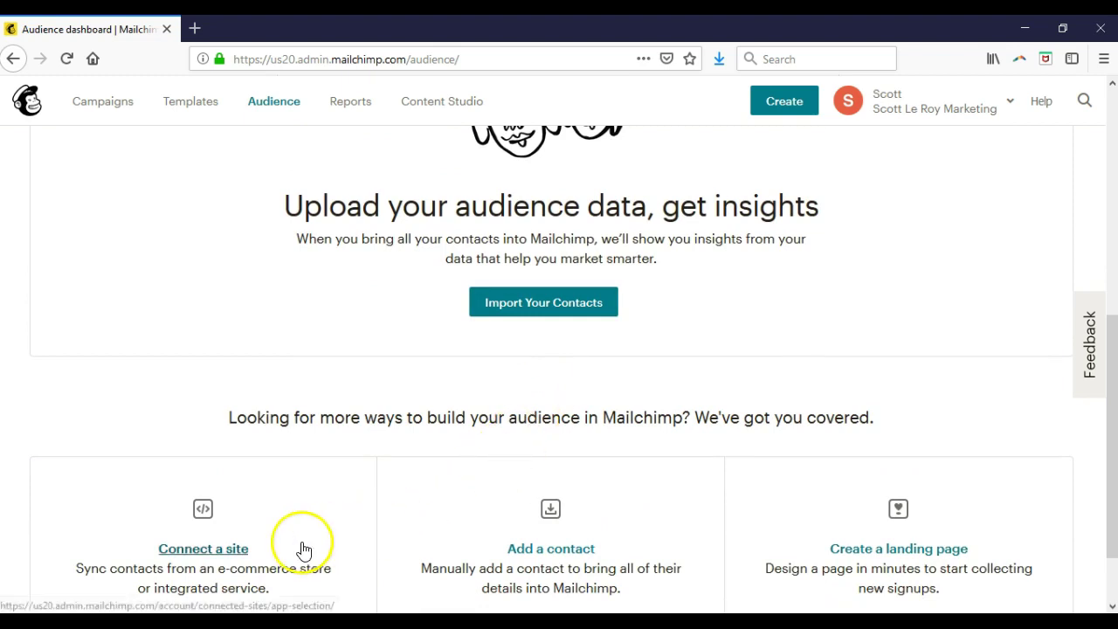
scroll(891, 502, "up", 5)
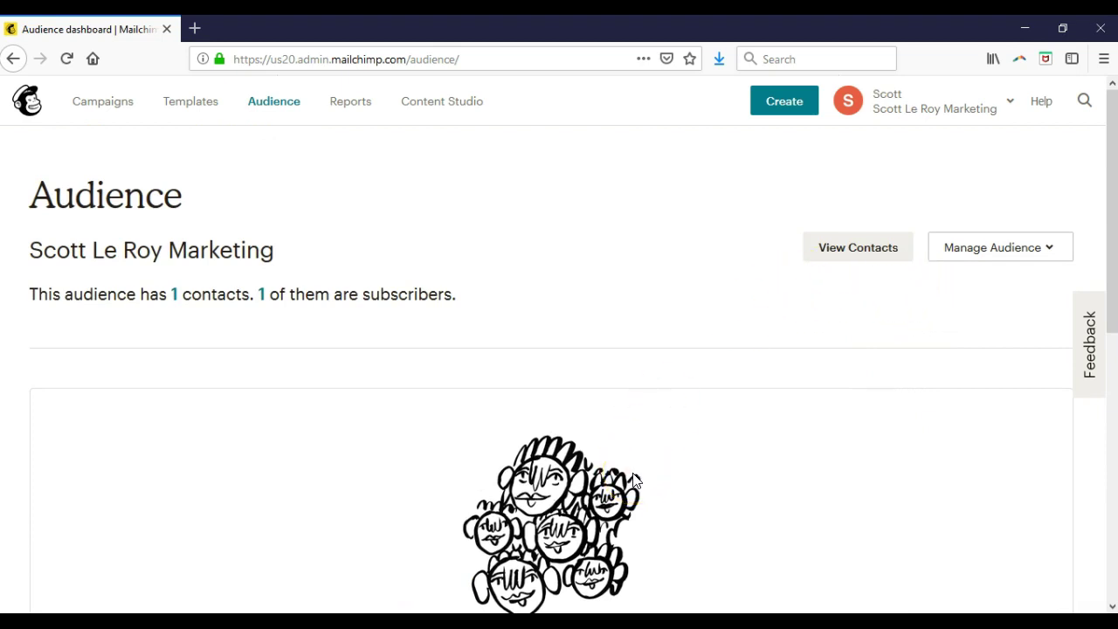
left_click(958, 258)
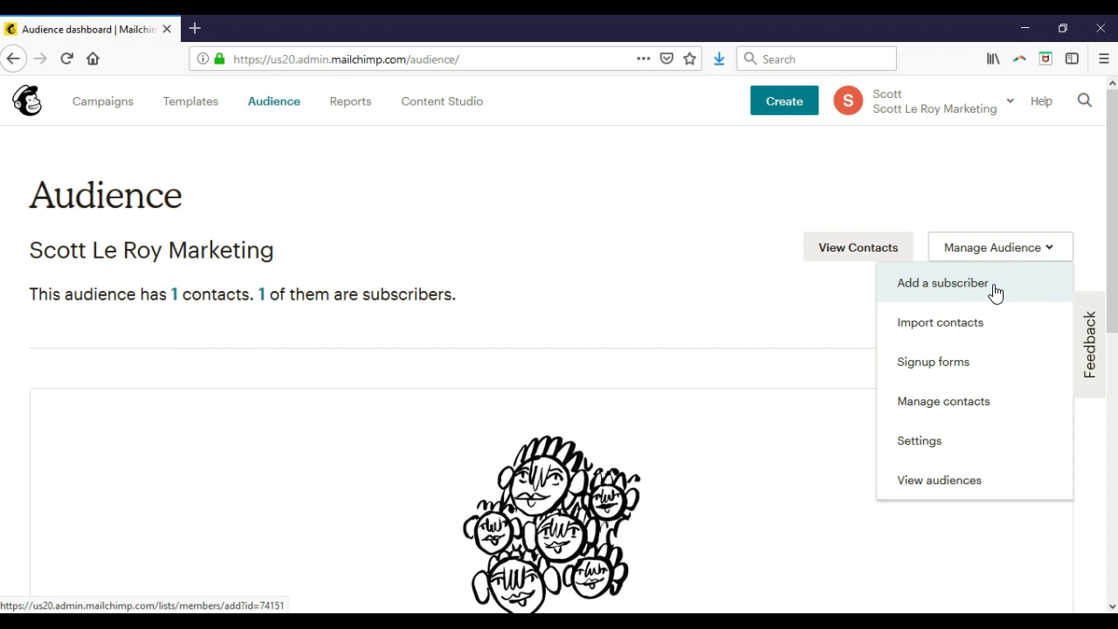
left_click(1005, 324)
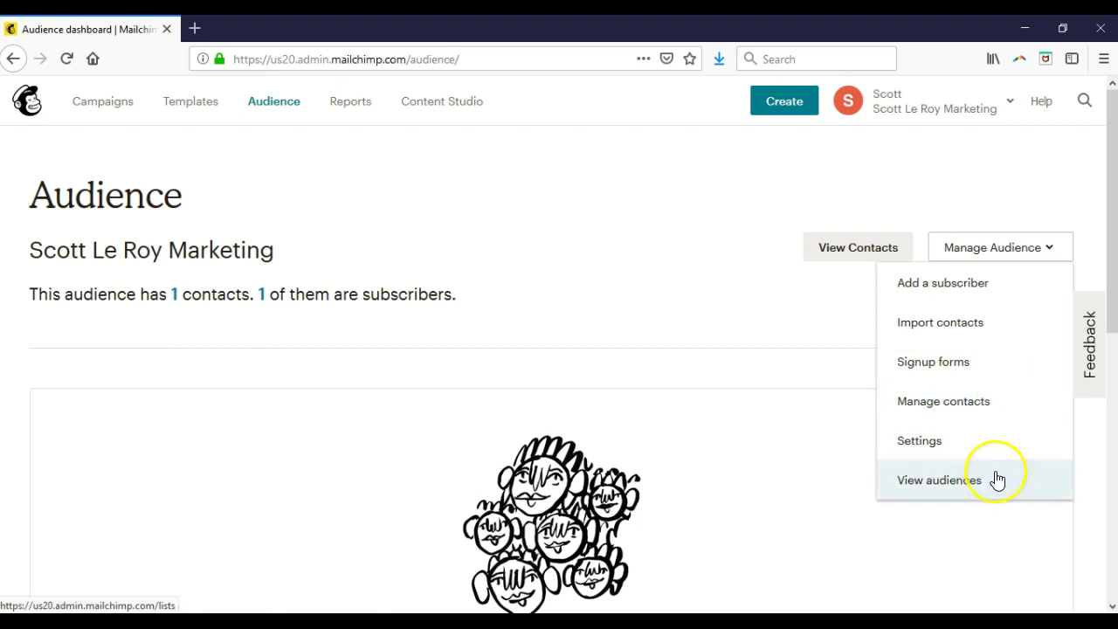
left_click(985, 320)
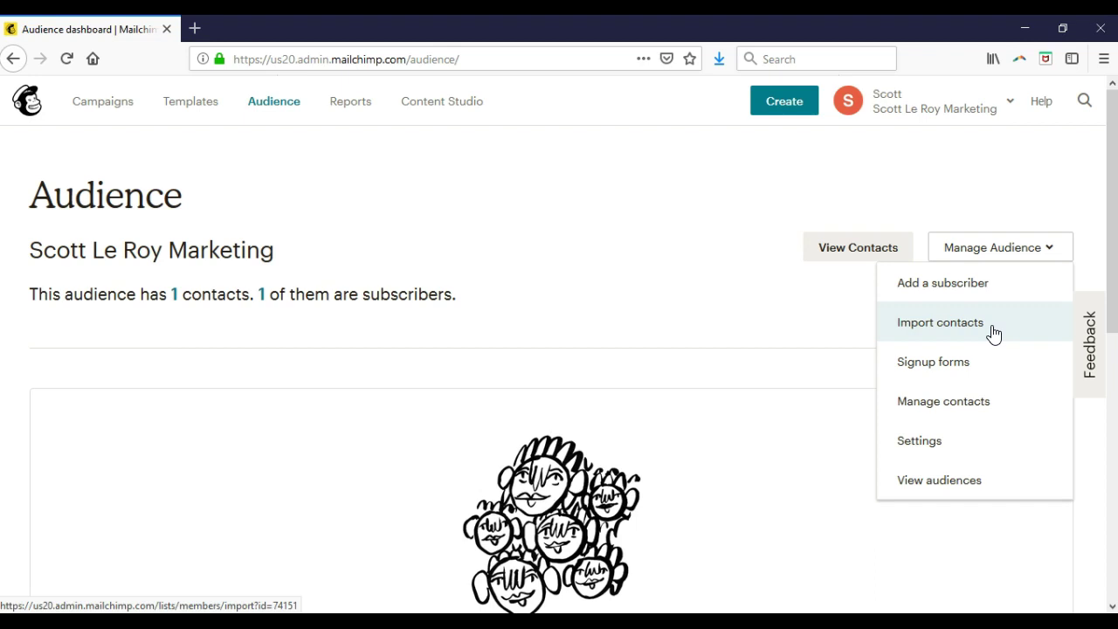
left_click(992, 326)
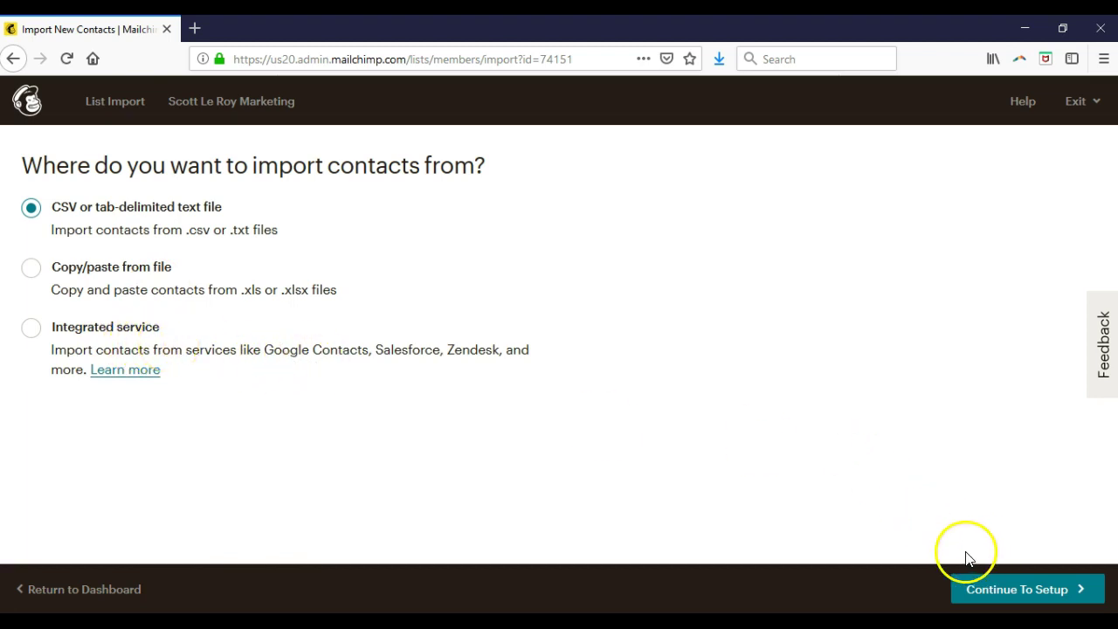
- Upload the prospectexport CSV from Downloads and continue to column matching
left_click(1045, 597)
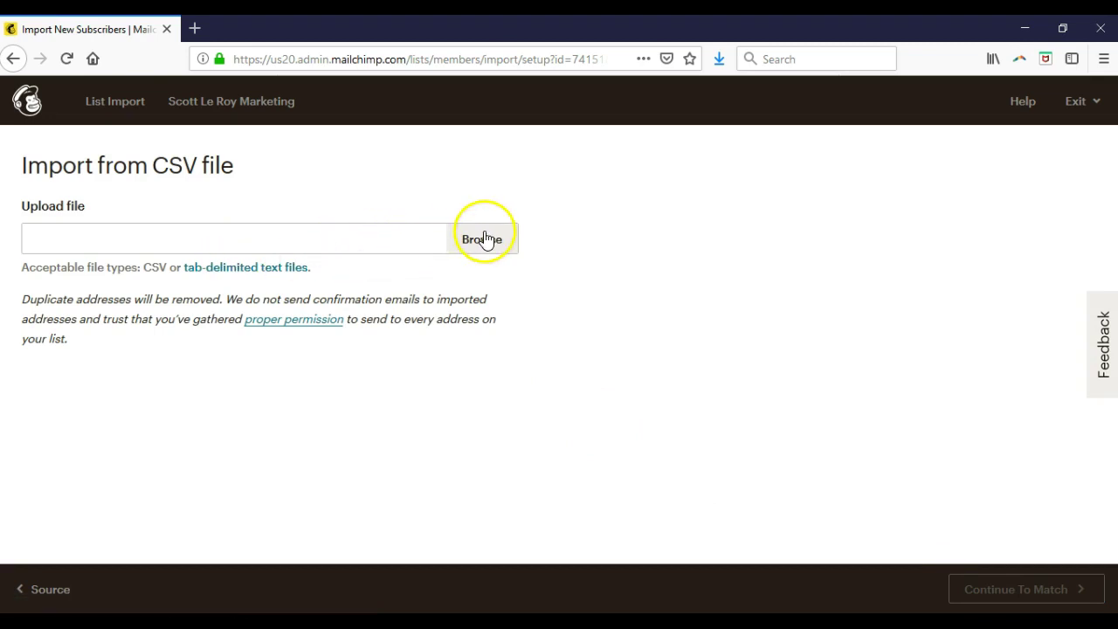
left_click(483, 237)
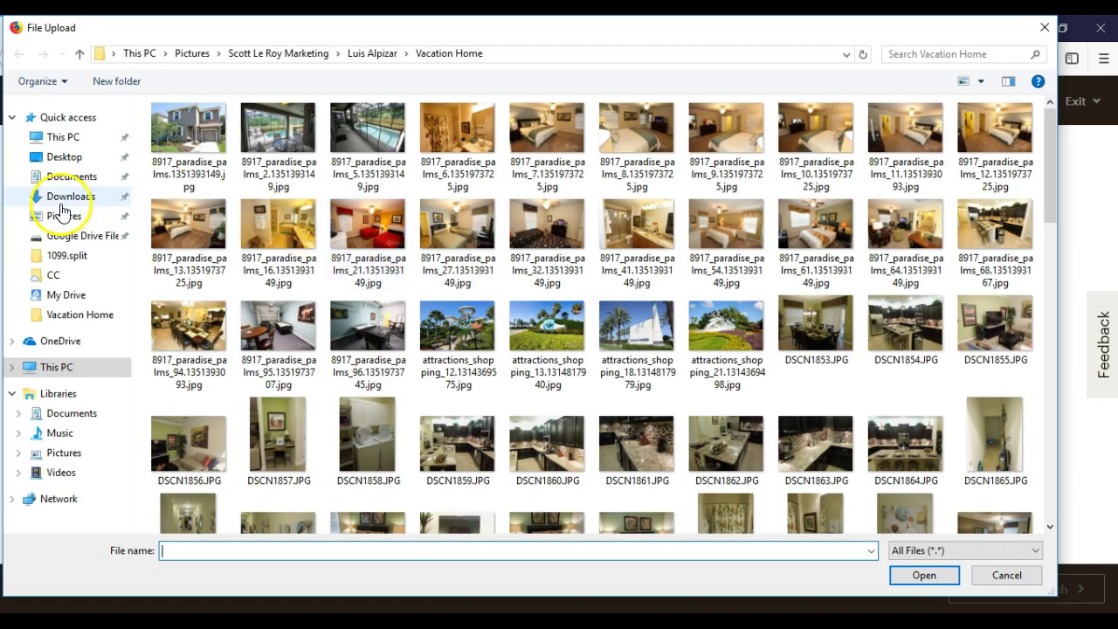
left_click(60, 201)
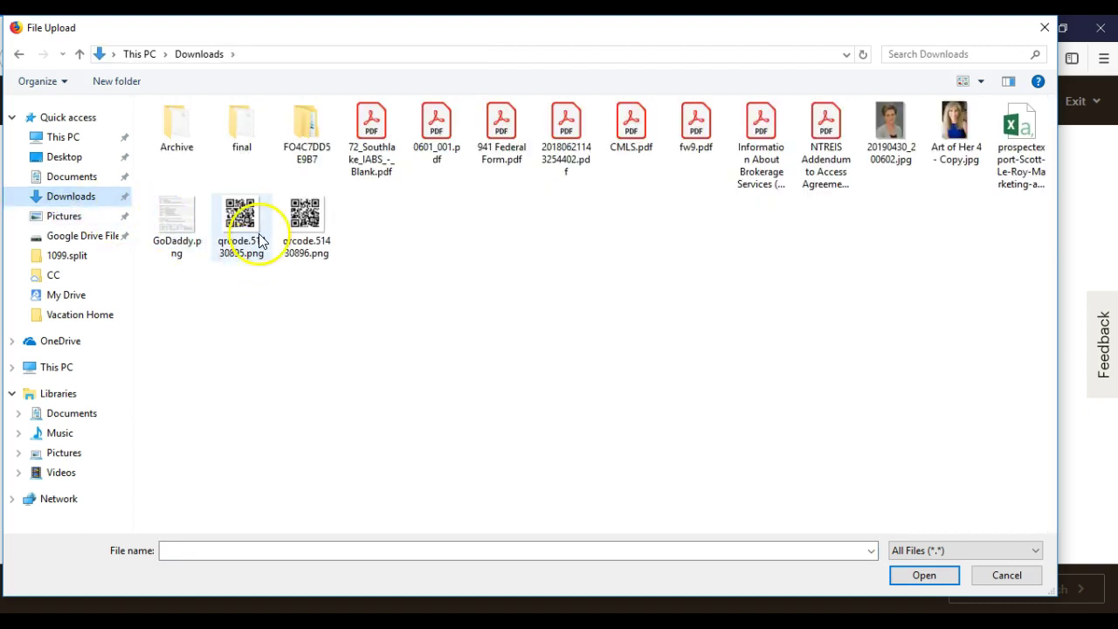
left_click(254, 250)
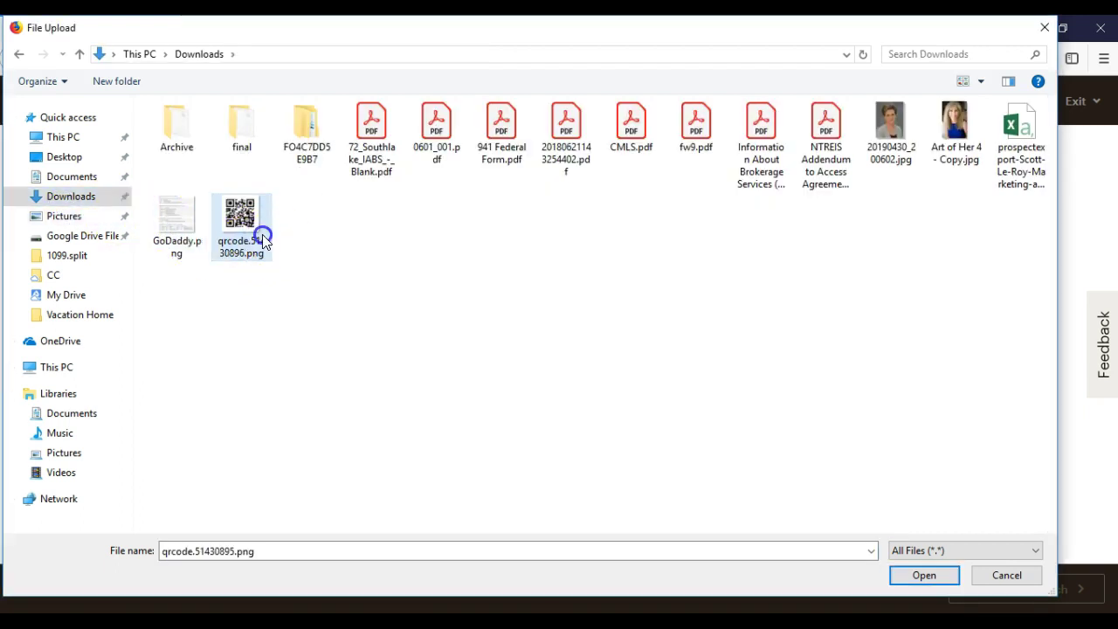
left_click(903, 137)
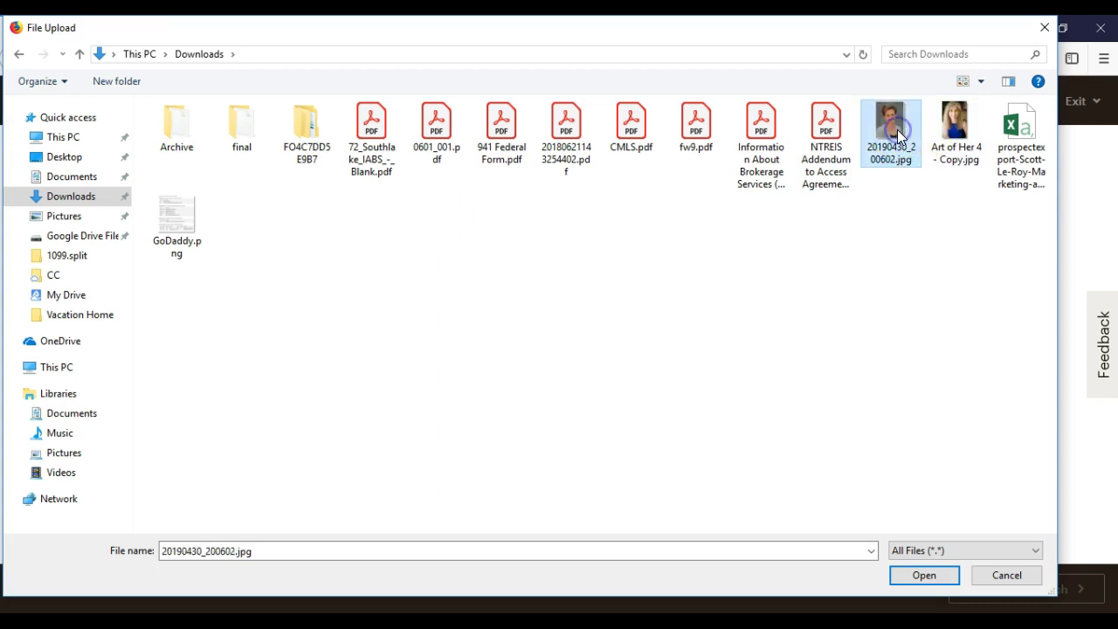
left_click(891, 142)
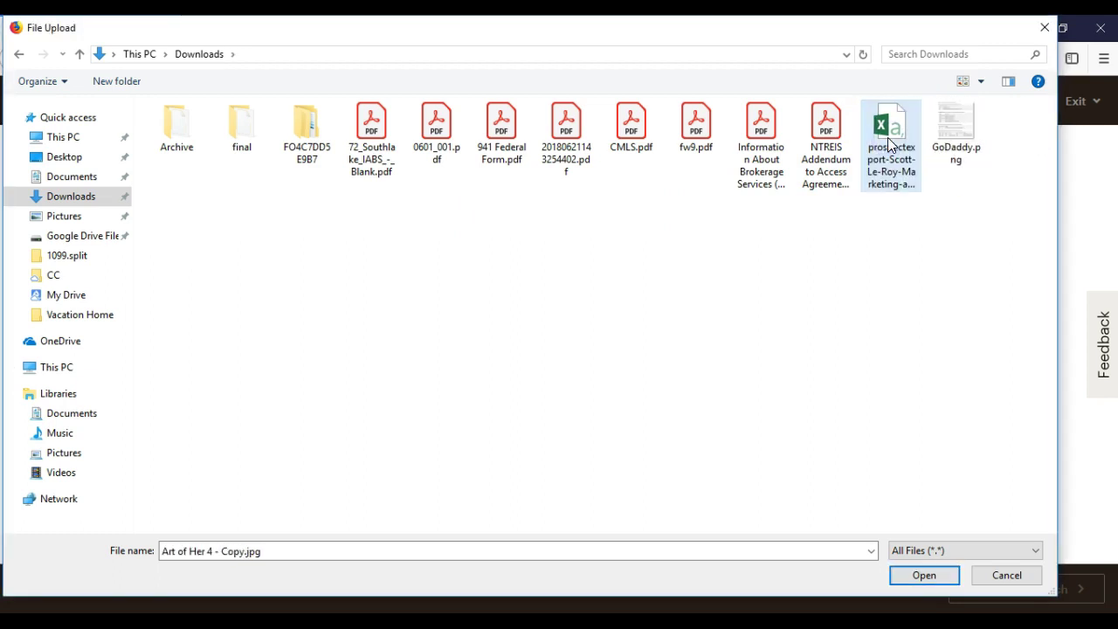
left_click(957, 144)
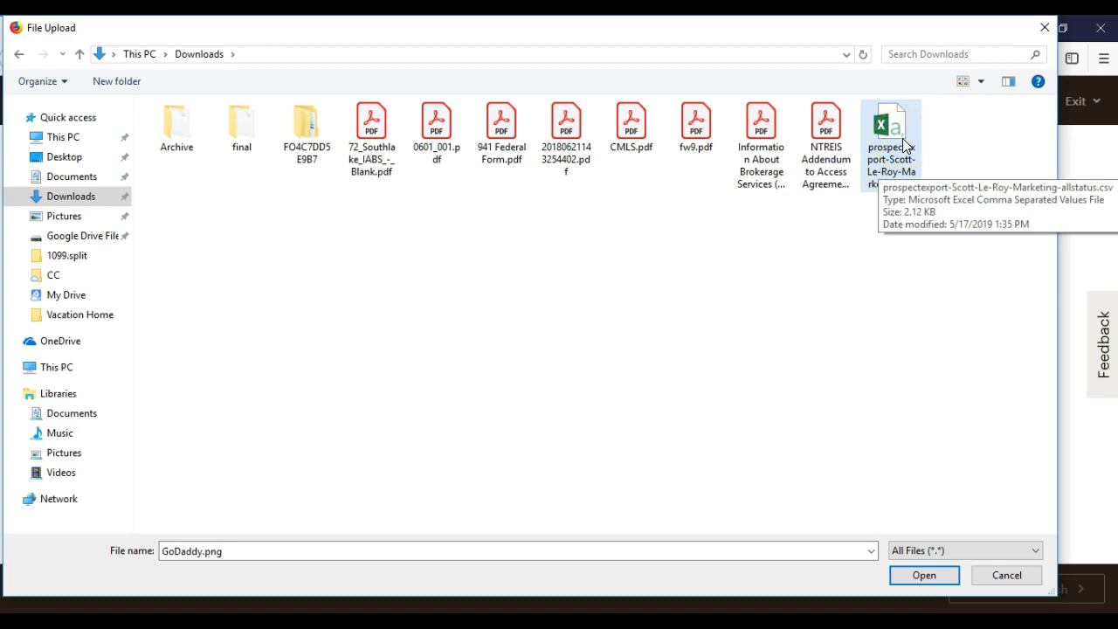
double_click(904, 146)
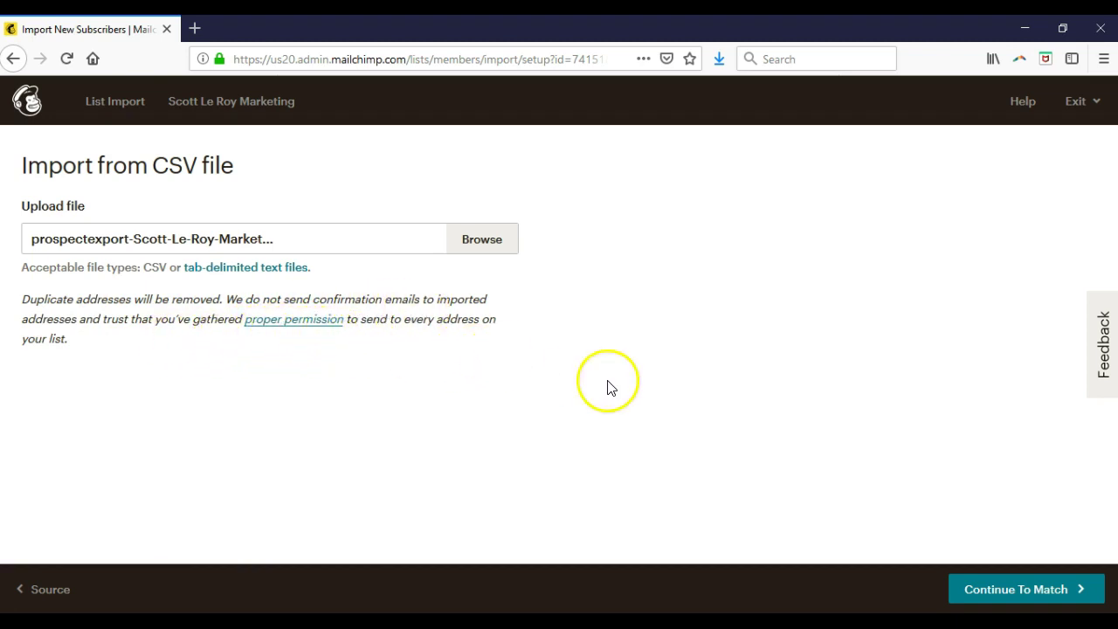
left_click(1019, 597)
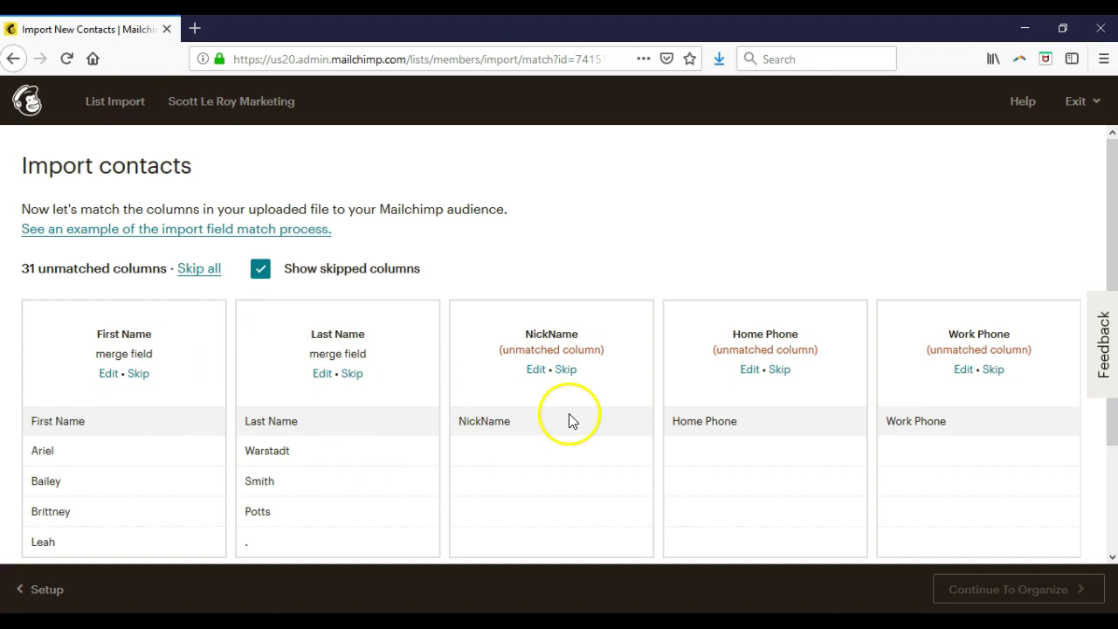
- Match the Cell Phone column to a newly created Cell Phone field
scroll(588, 358, "down", 2)
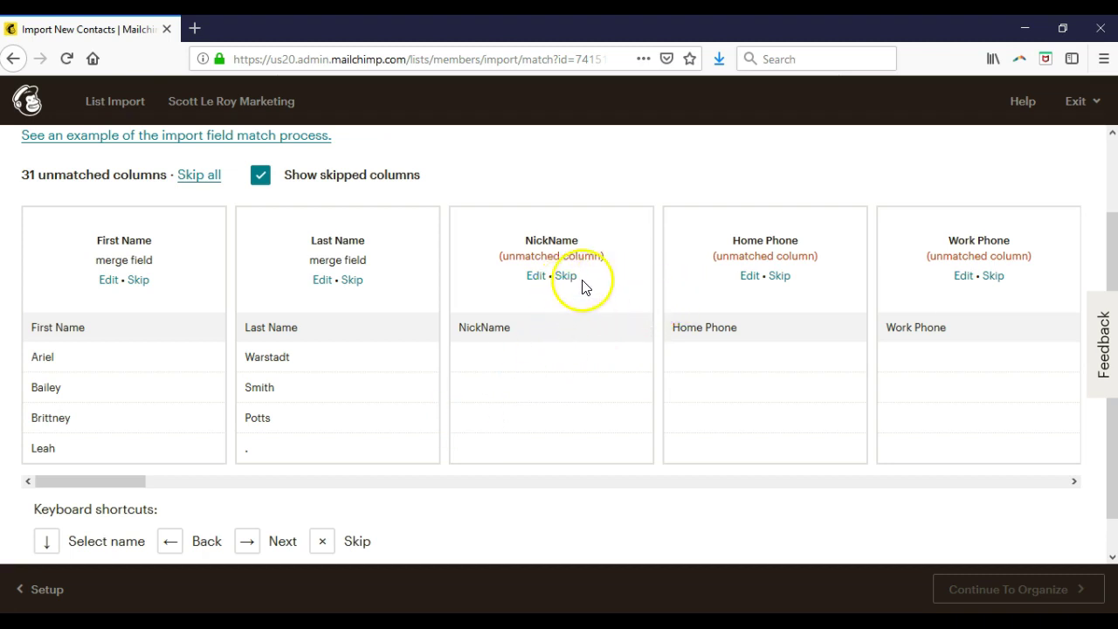
left_click_drag(117, 485, 192, 485)
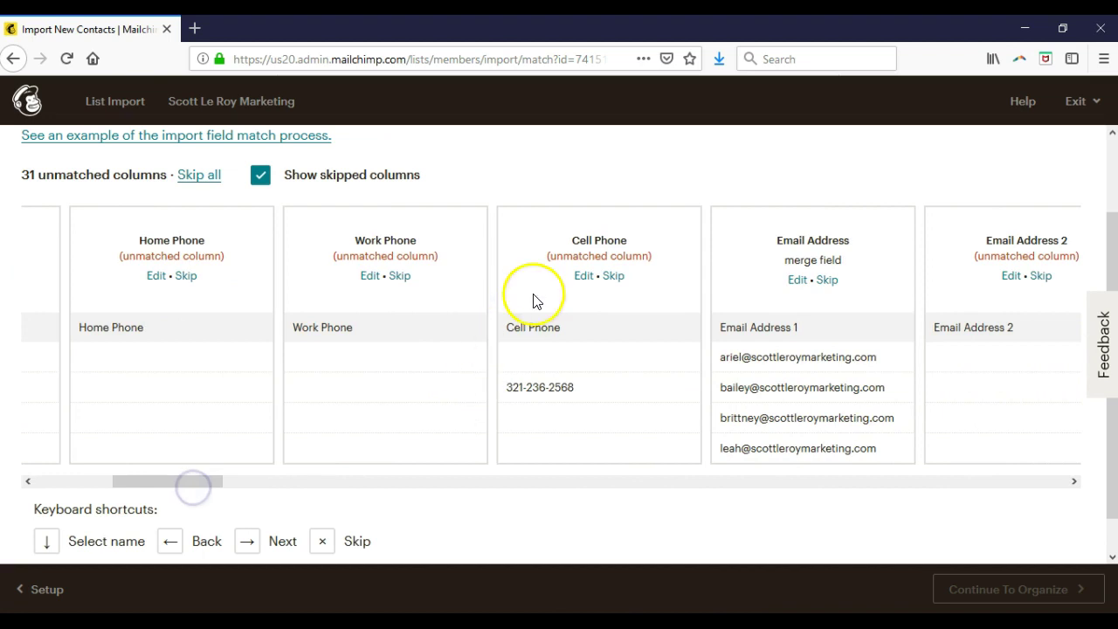
left_click(585, 281)
left_click(610, 197)
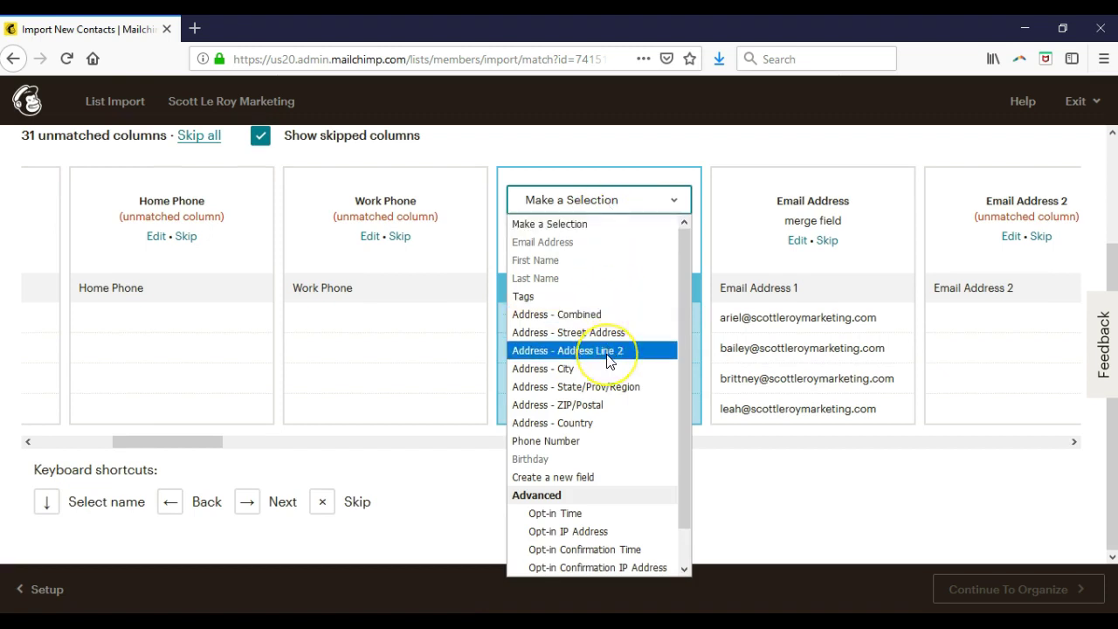
scroll(612, 352, "down", 1)
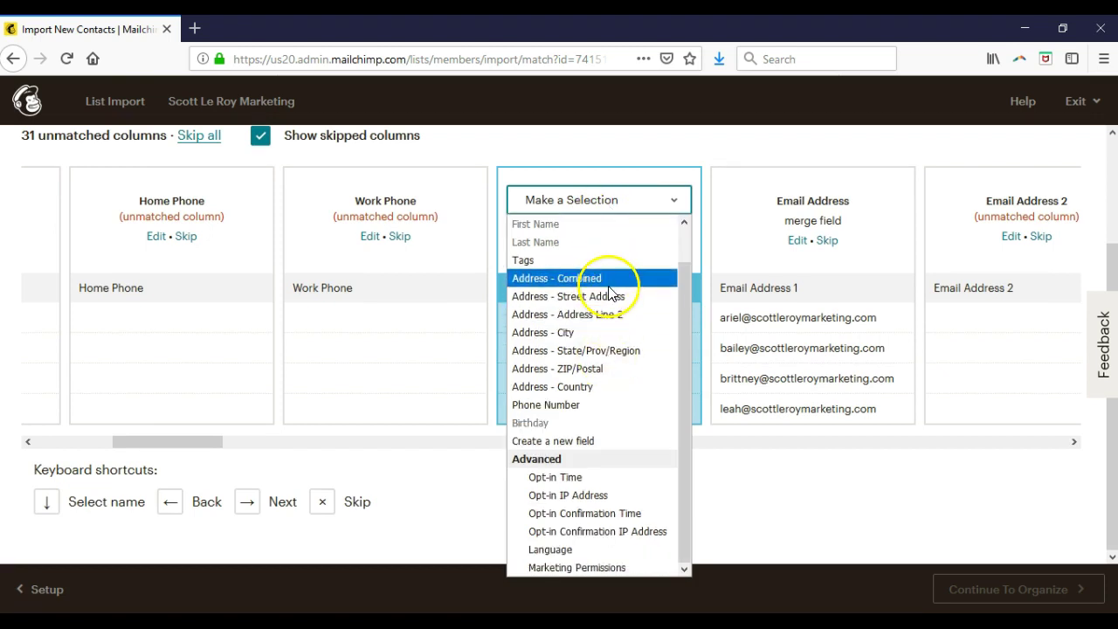
scroll(615, 292, "up", 1)
scroll(602, 327, "down", 1)
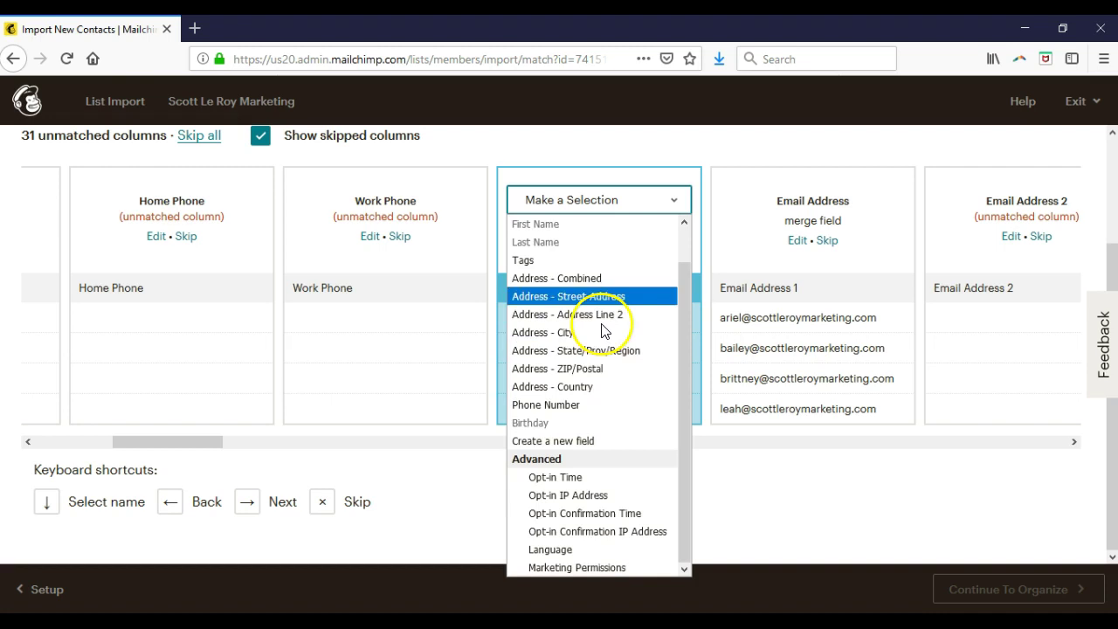
left_click(600, 440)
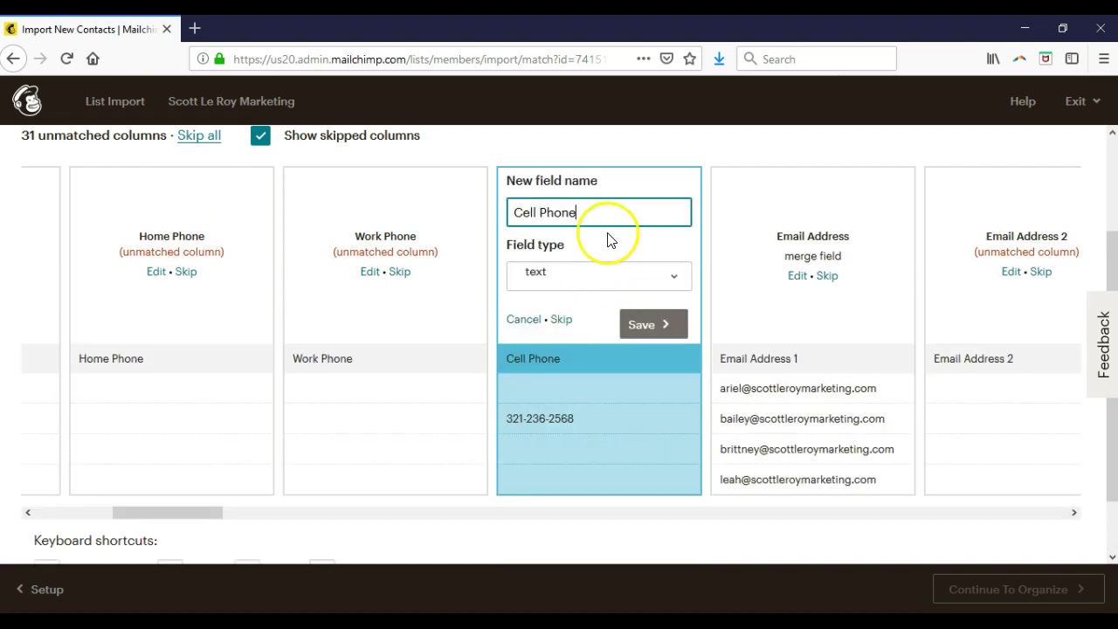
left_click(641, 325)
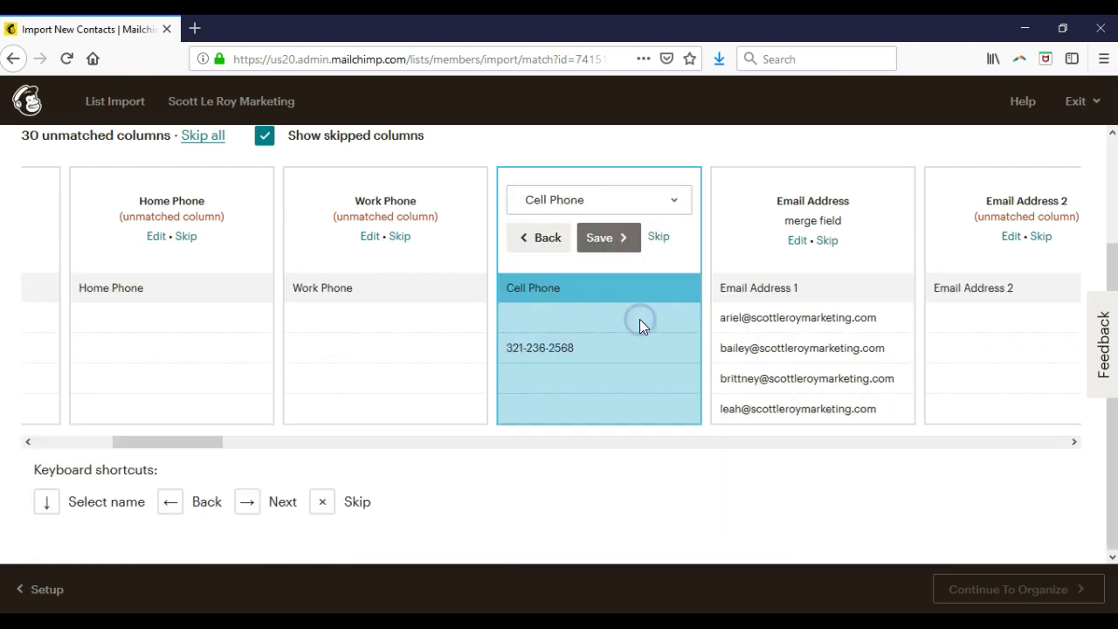
left_click(594, 237)
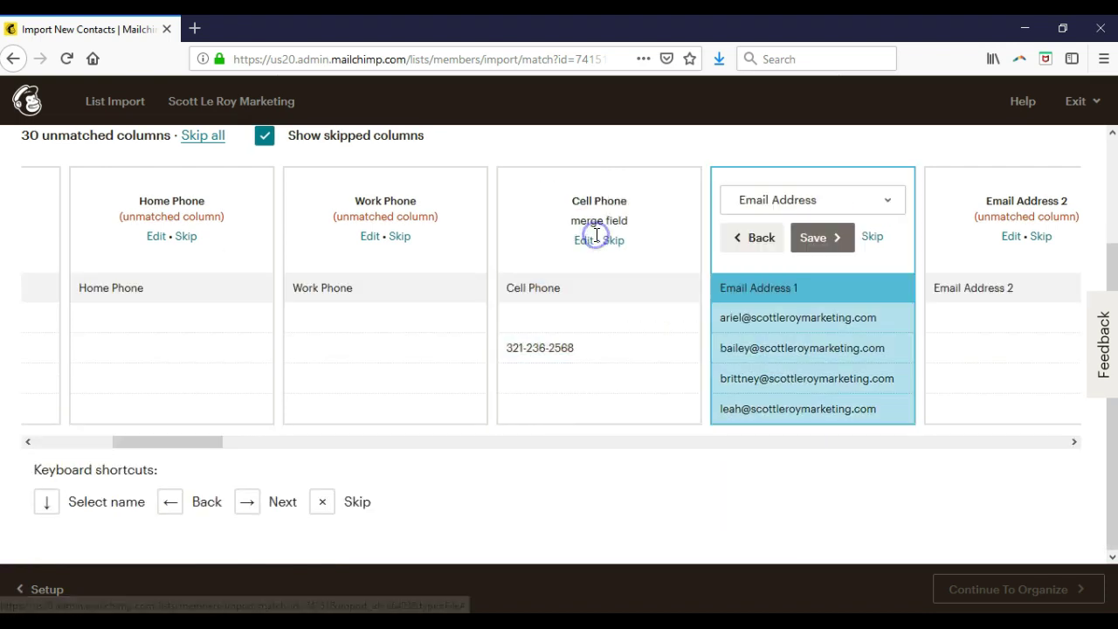
- Skip all remaining unmatched columns so they are not imported
left_click_drag(182, 443, 388, 447)
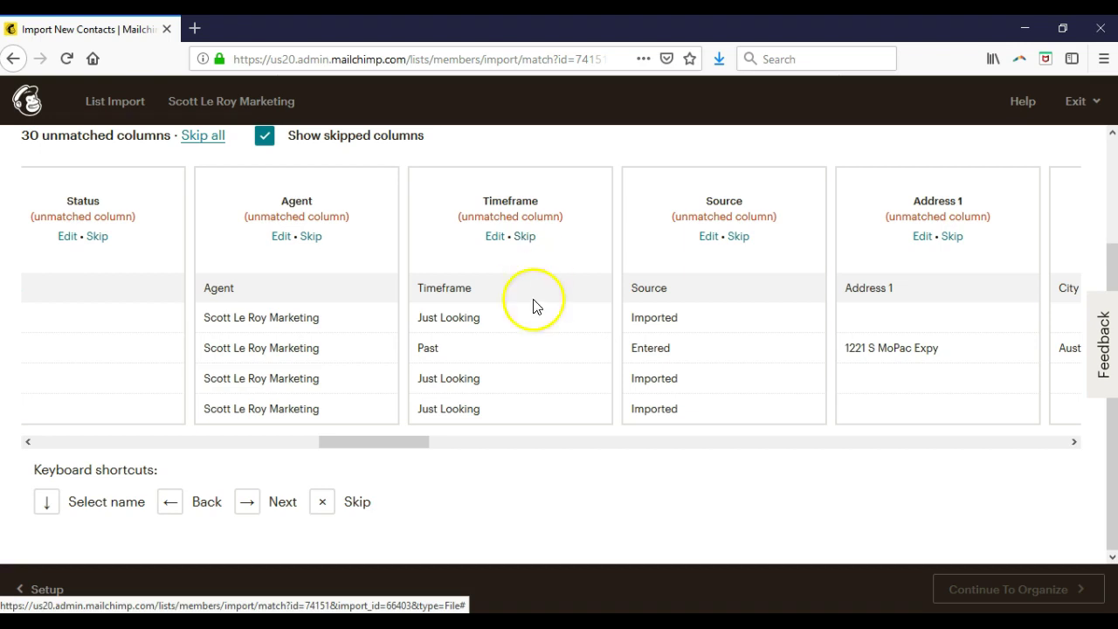
left_click_drag(389, 445, 93, 444)
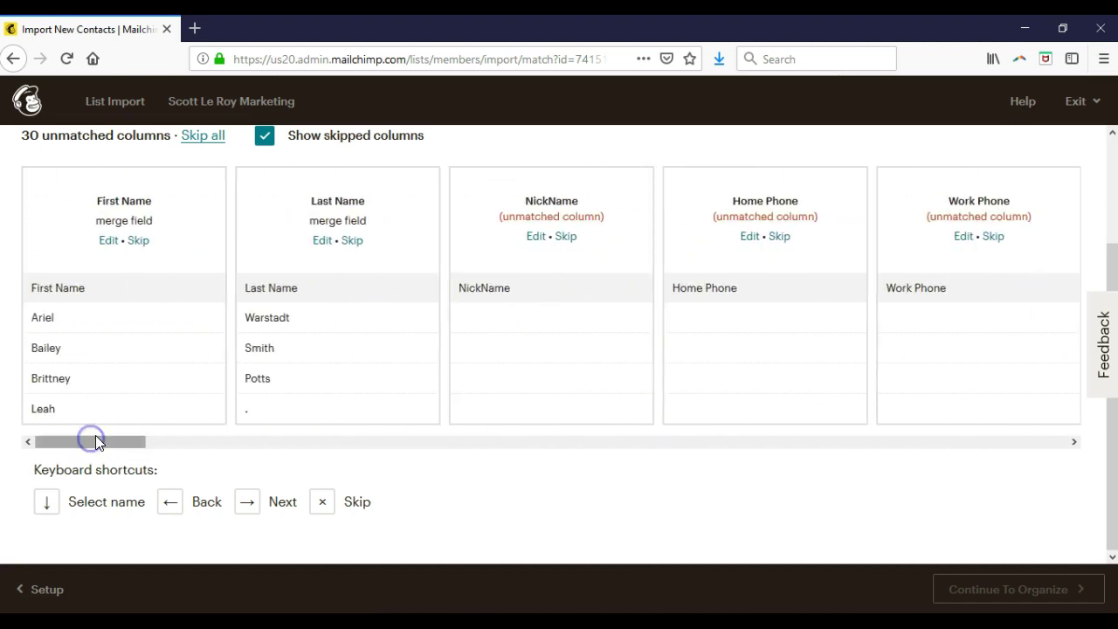
scroll(100, 434, "up", 3)
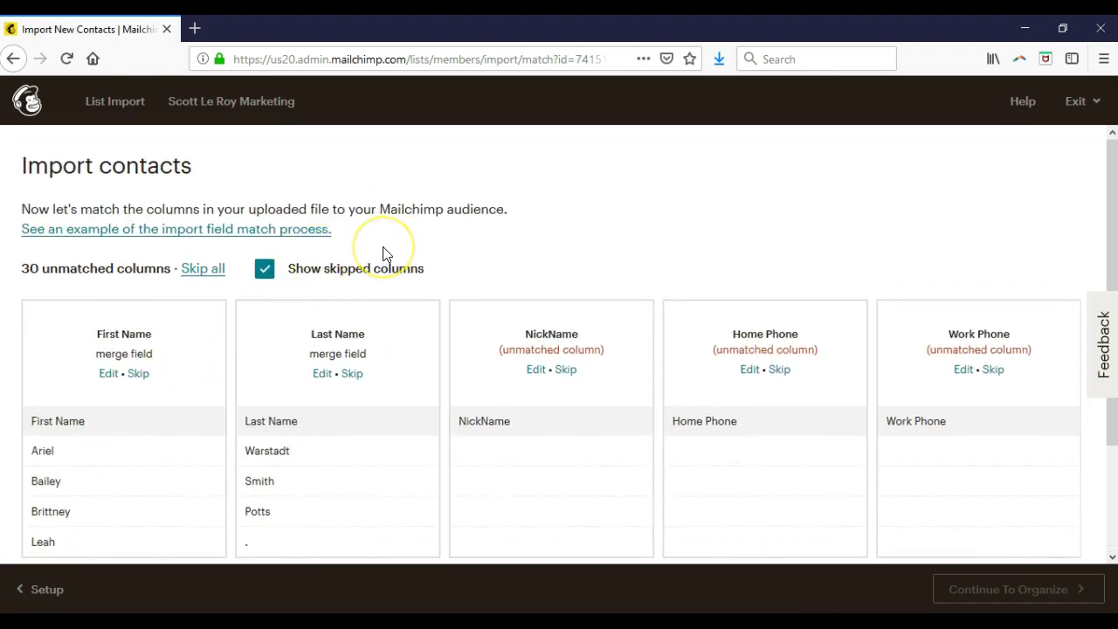
left_click(208, 278)
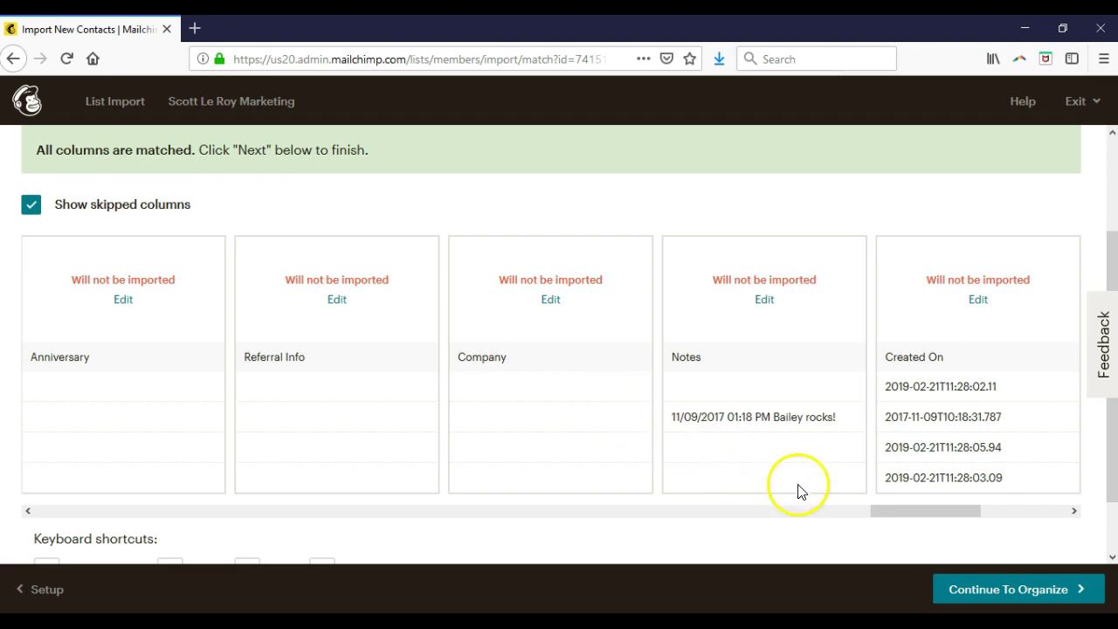
- Tag all imported contacts with a new 'eEdge Contacts' tag, keeping status Subscribed
left_click(973, 593)
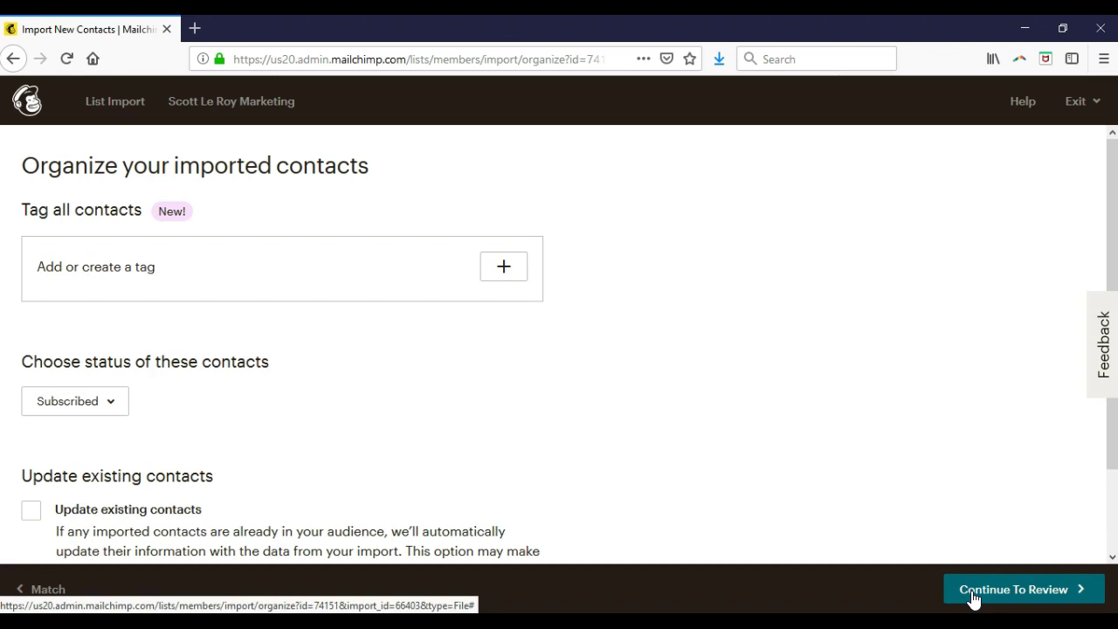
left_click(516, 265)
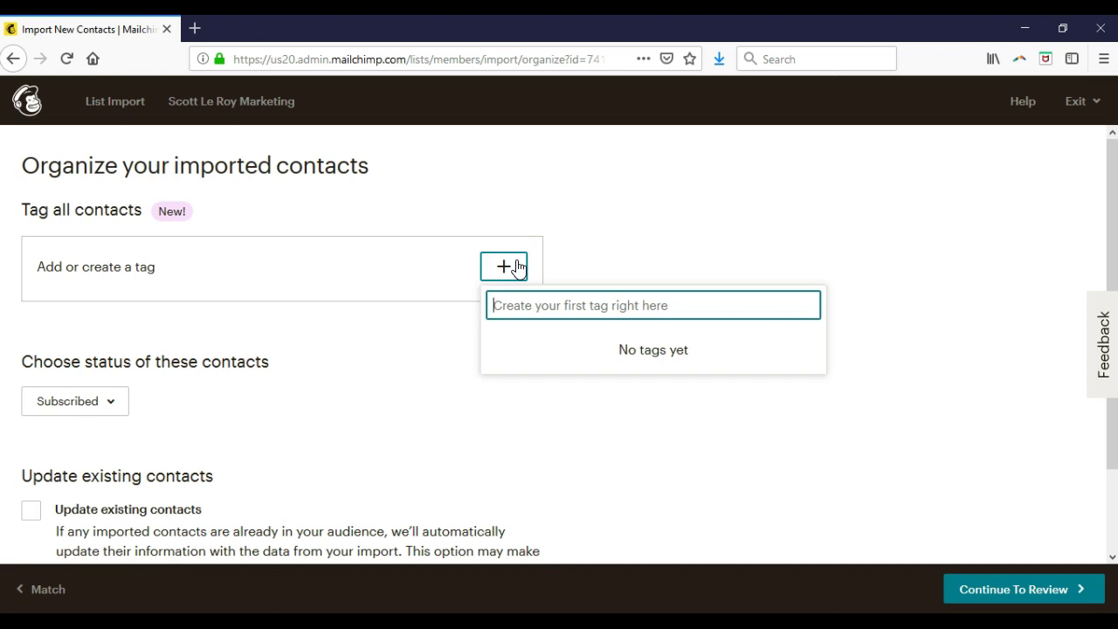
type("eEge Contacts")
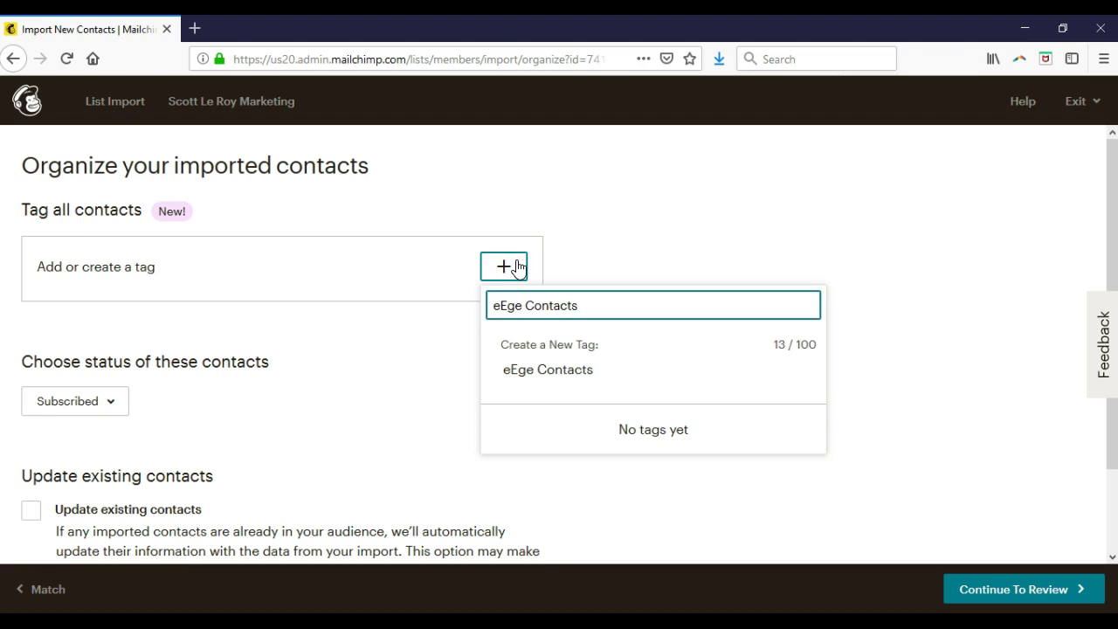
left_click(510, 307)
type("d")
left_click(562, 374)
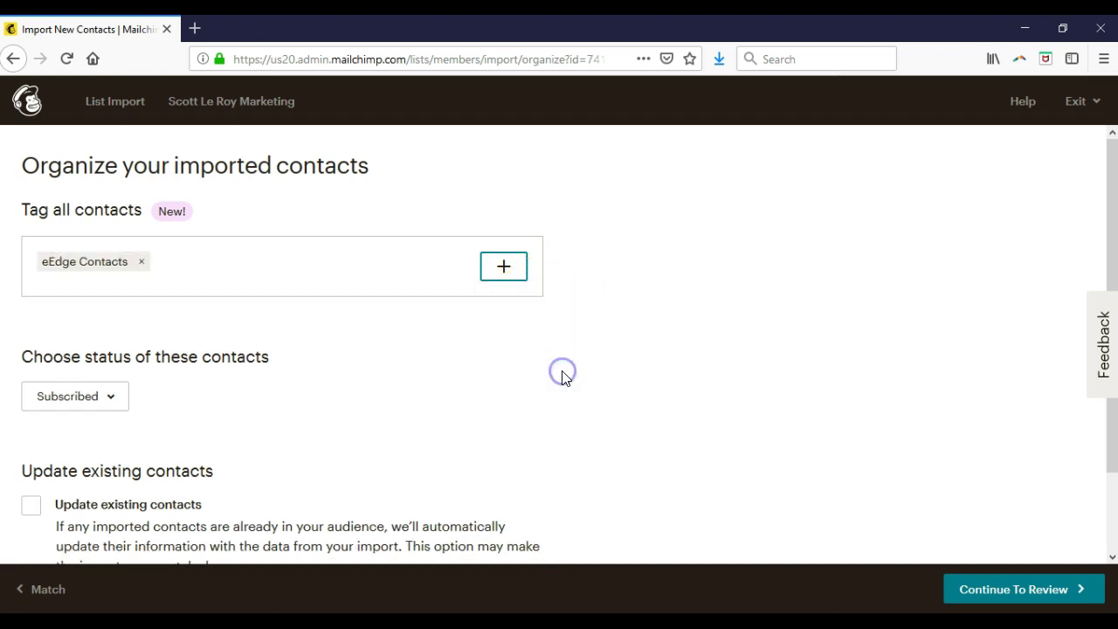
left_click(611, 356)
left_click(100, 395)
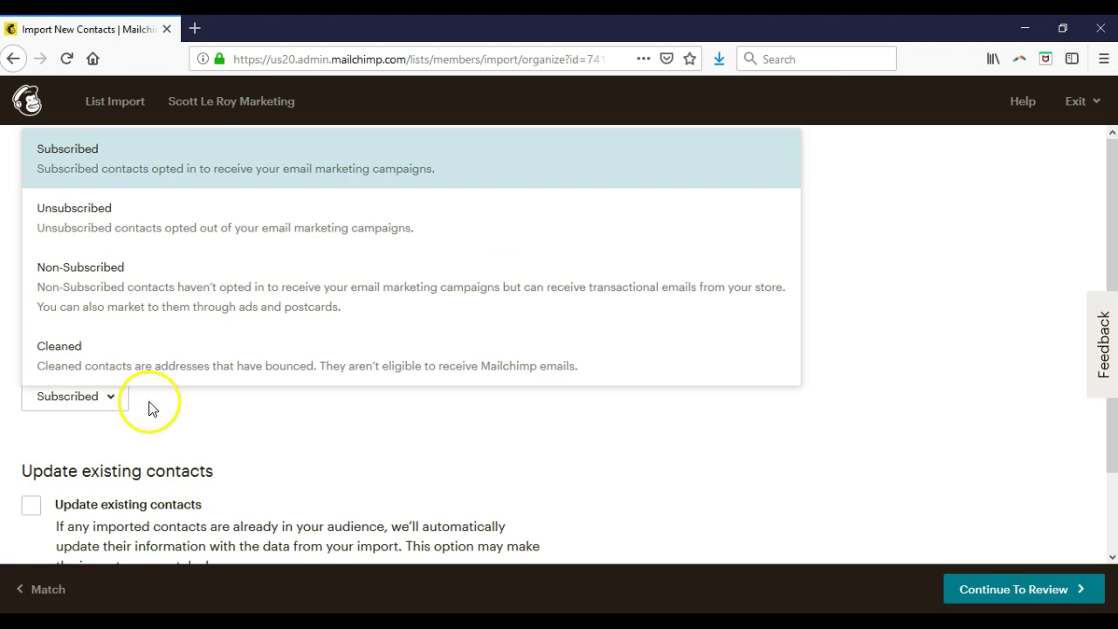
left_click(178, 414)
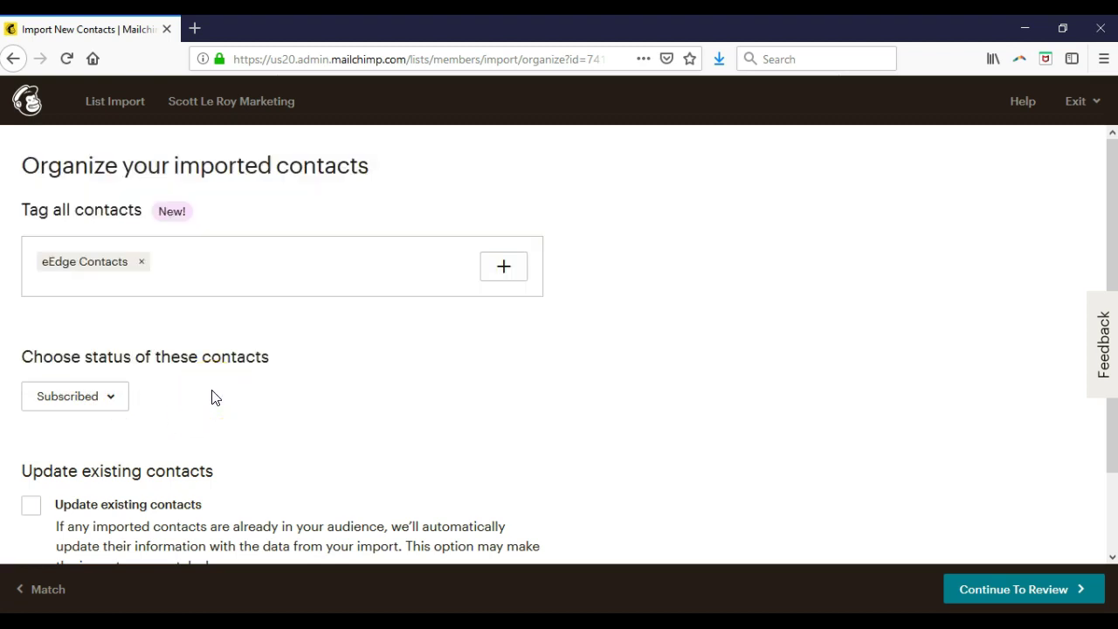
scroll(212, 397, "down", 2)
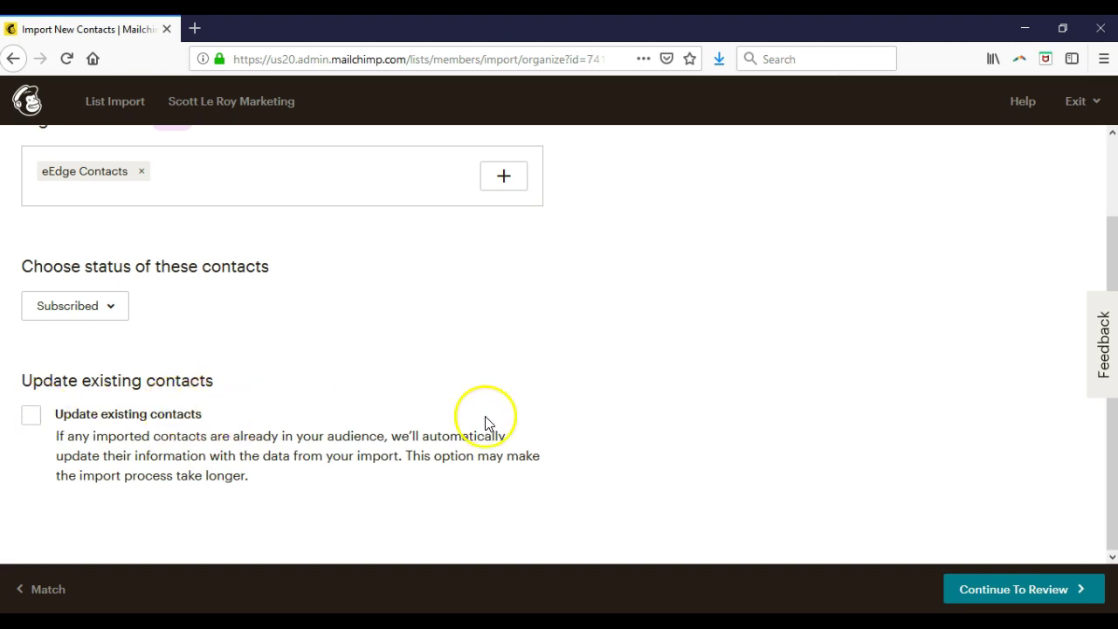
- Review the import summary (5 of 35 columns, tags, Subscribed) and run the import
left_click(1037, 598)
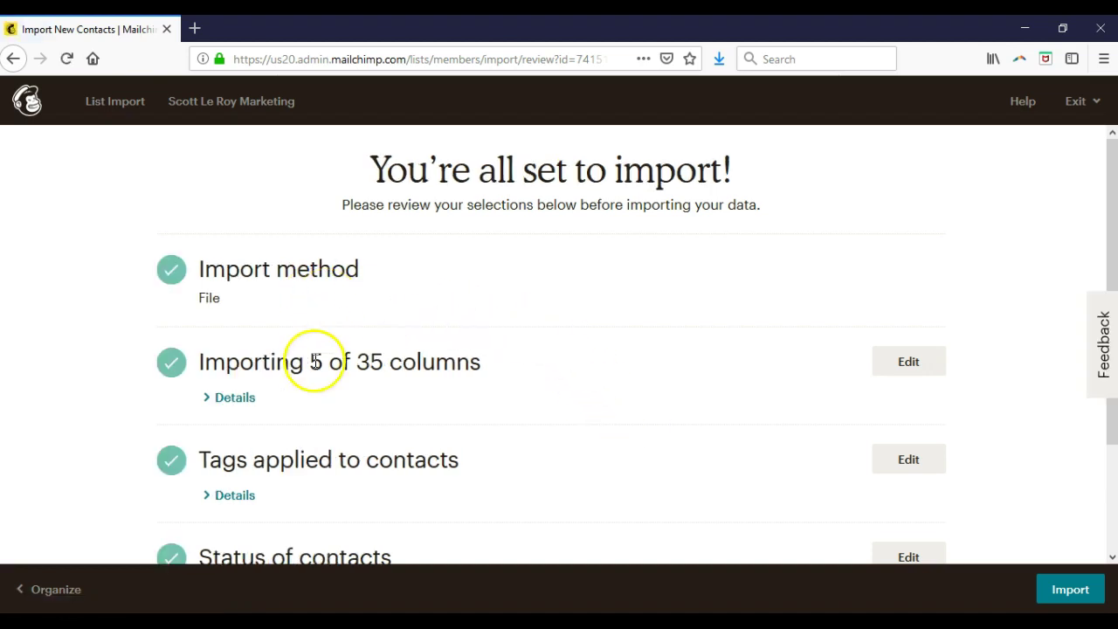
scroll(368, 398, "down", 2)
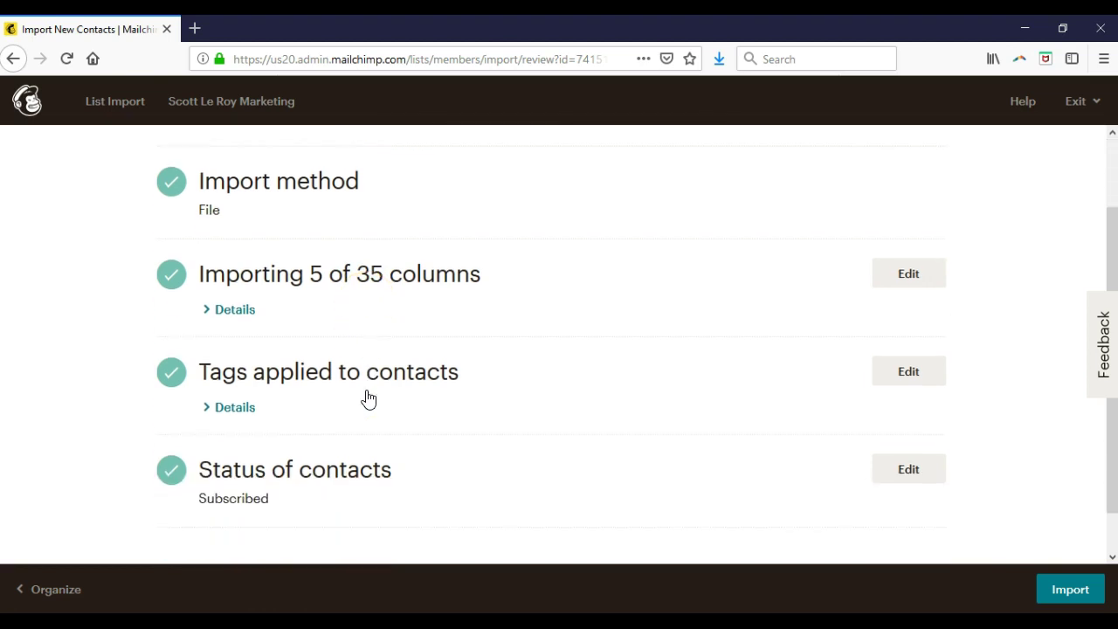
scroll(367, 399, "down", 1)
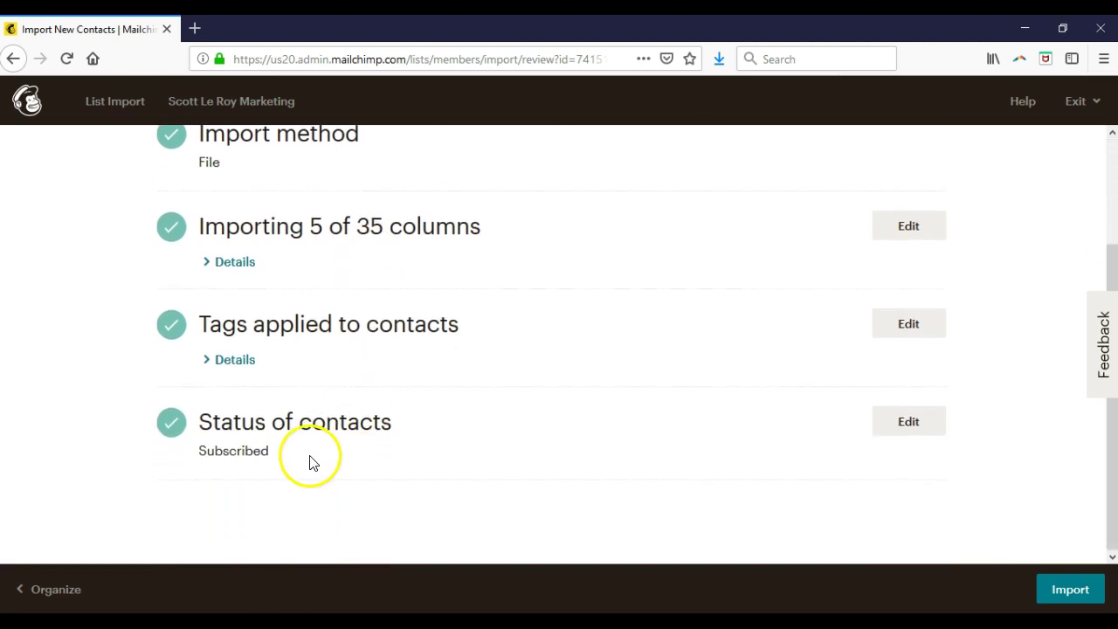
left_click(1055, 592)
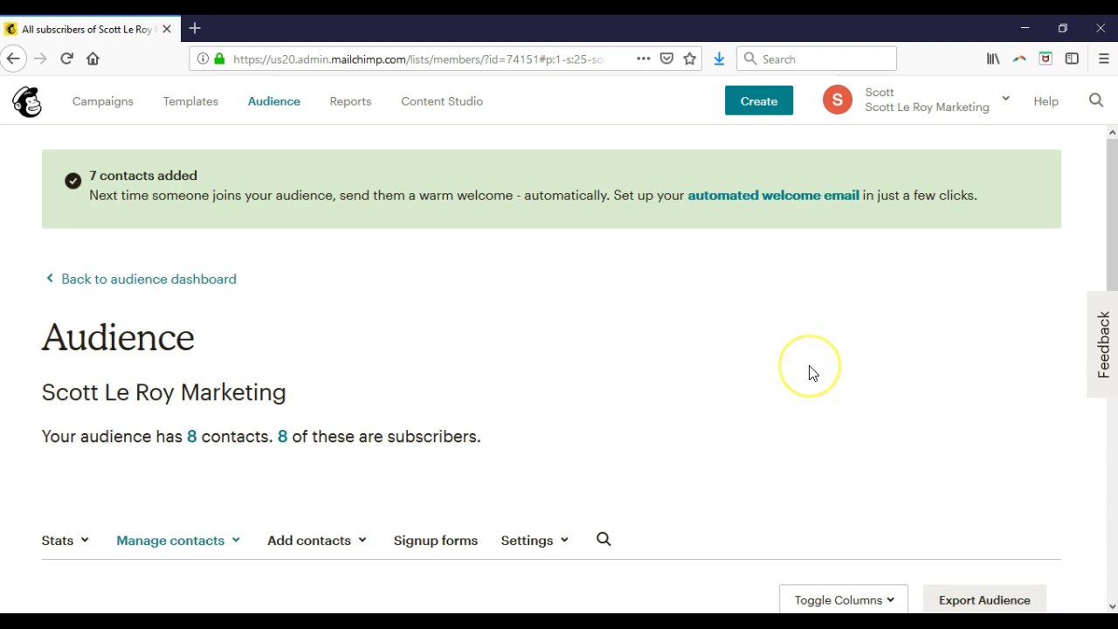
- Scroll through the All subscribers table to check the new contacts and their eEdge Contacts tags
scroll(811, 374, "down", 2)
scroll(810, 373, "down", 5)
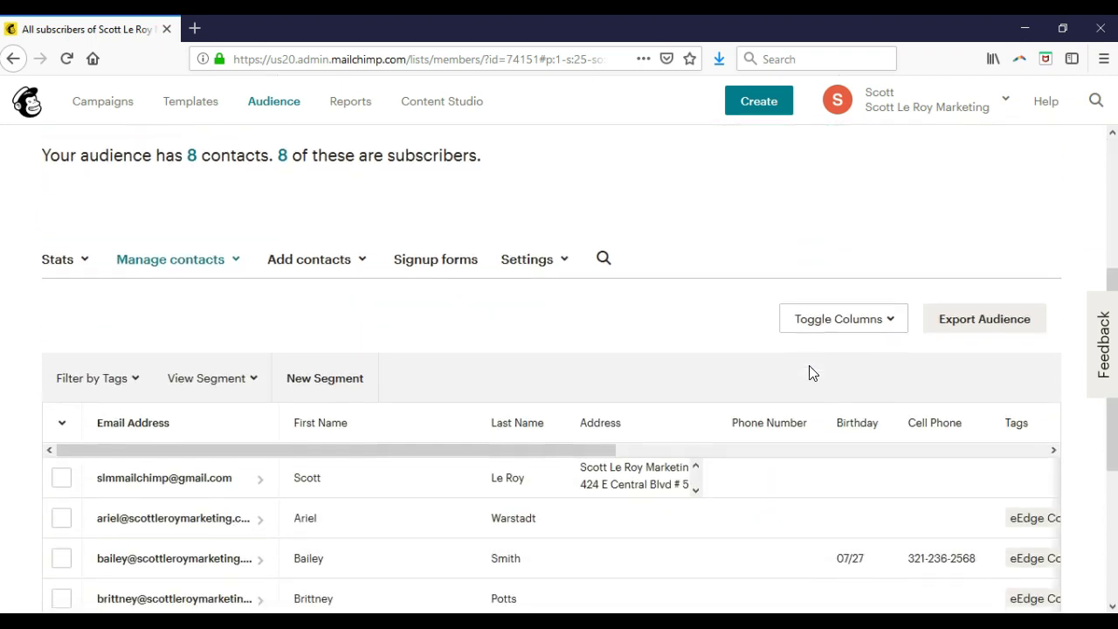
scroll(811, 374, "down", 1)
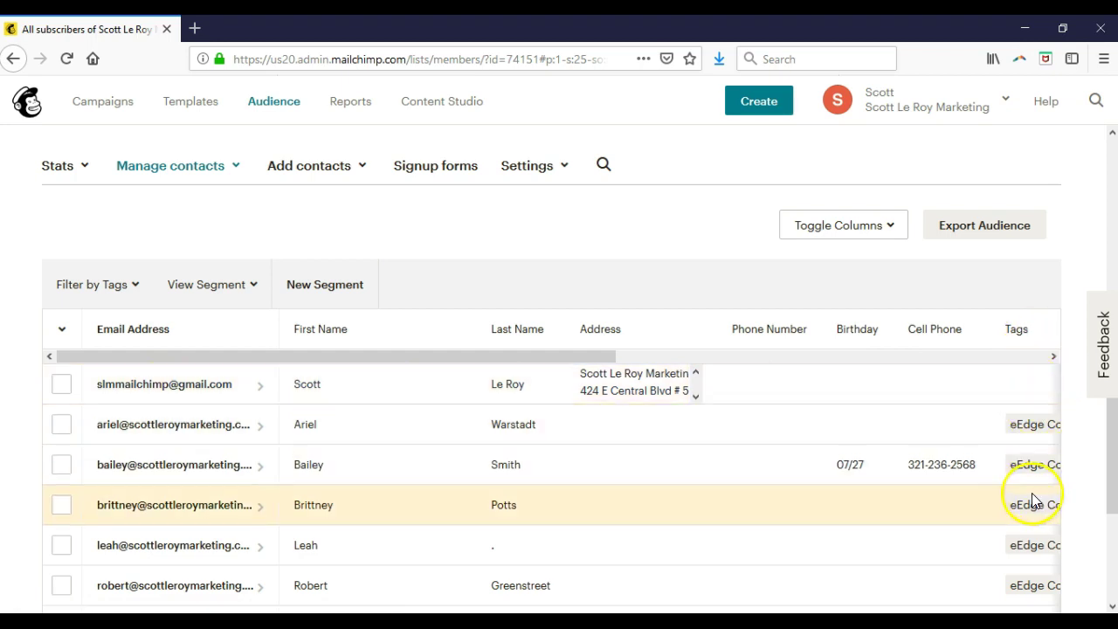
scroll(716, 468, "down", 2)
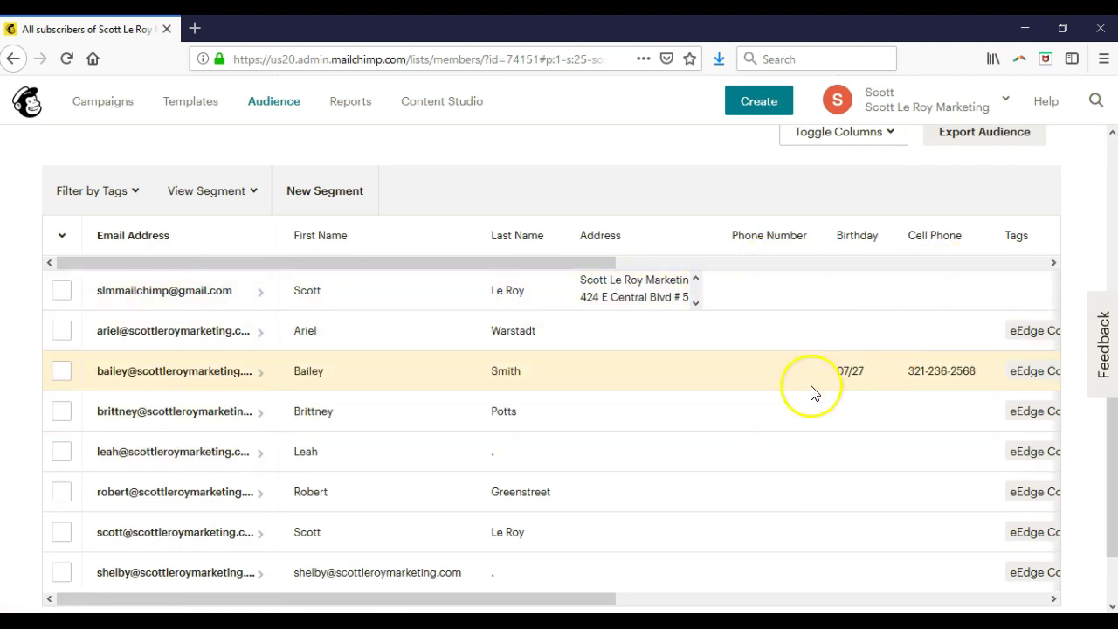
scroll(811, 393, "up", 2)
scroll(811, 393, "up", 2)
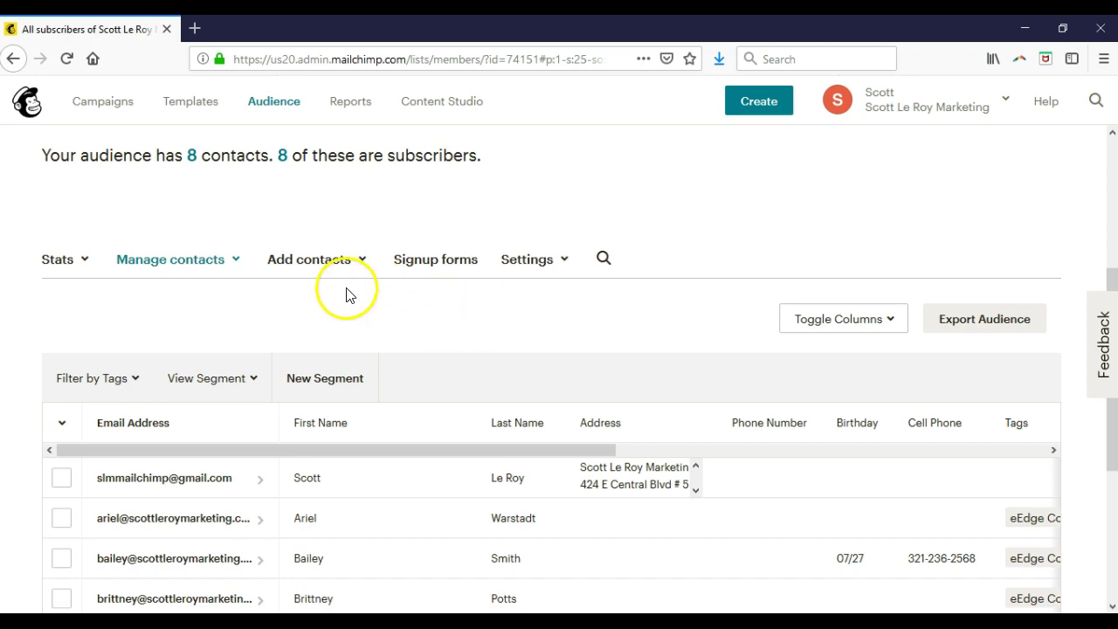
- Start a new Email campaign from the Campaigns page
left_click(115, 103)
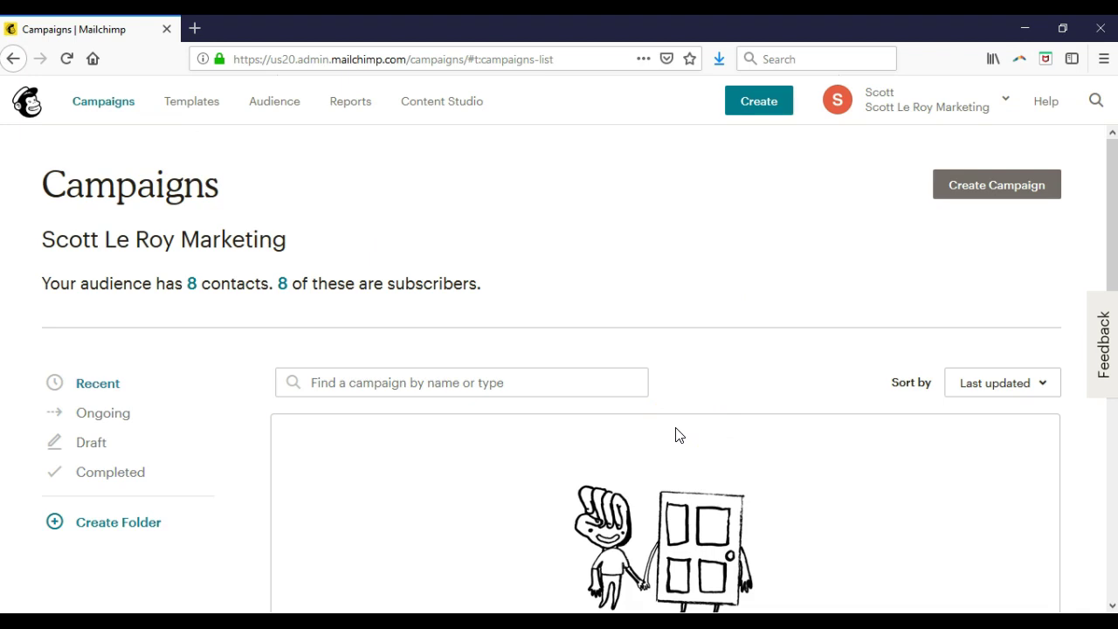
left_click(1005, 188)
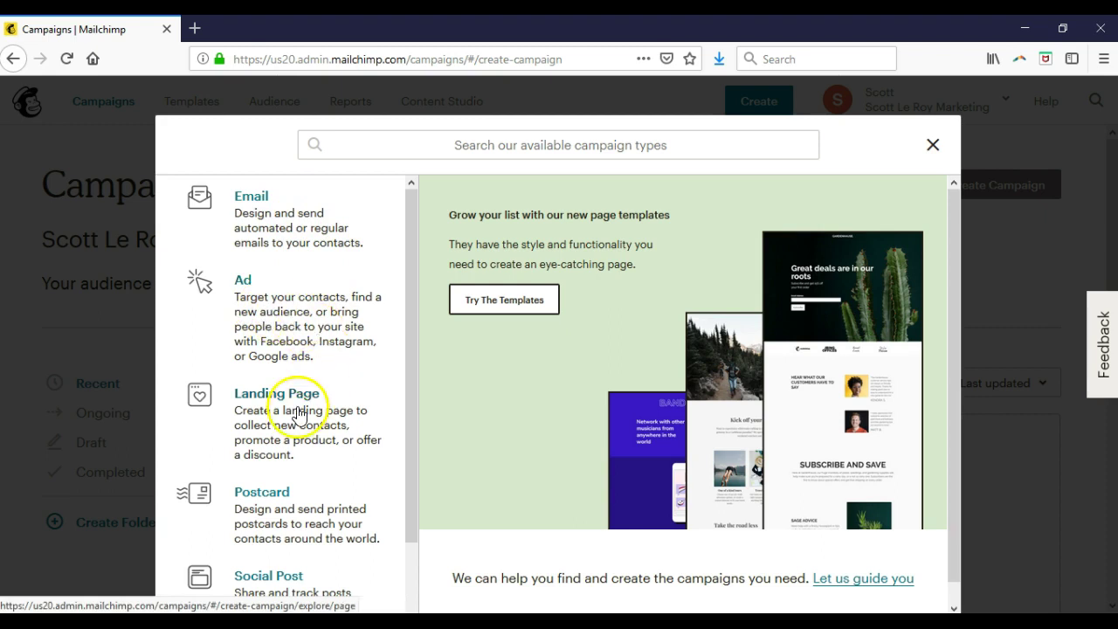
scroll(292, 424, "down", 3)
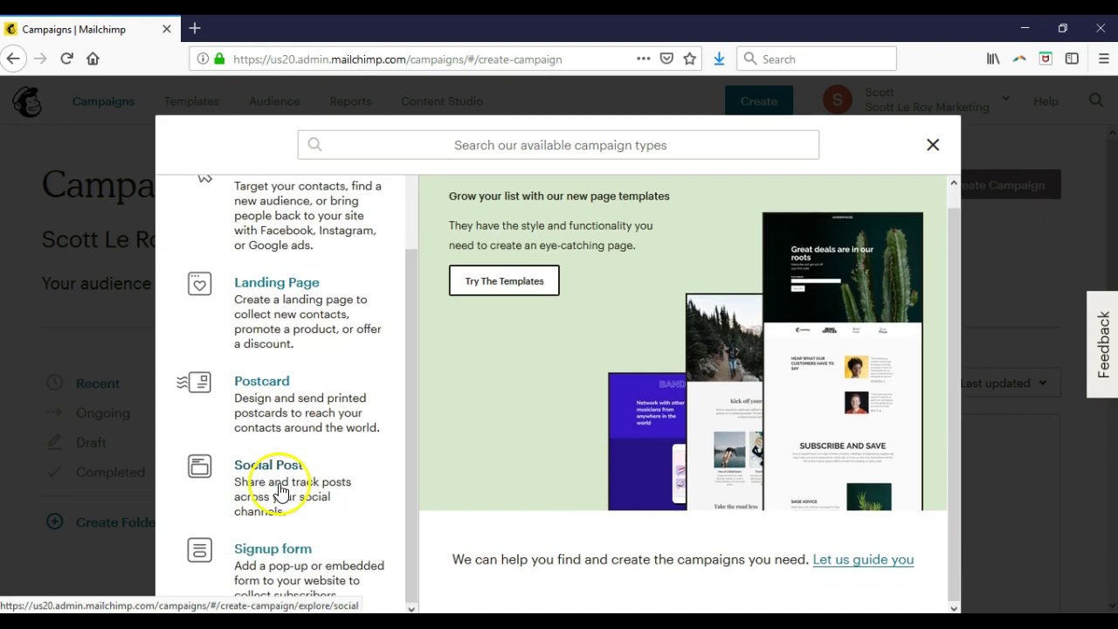
scroll(288, 555, "up", 2)
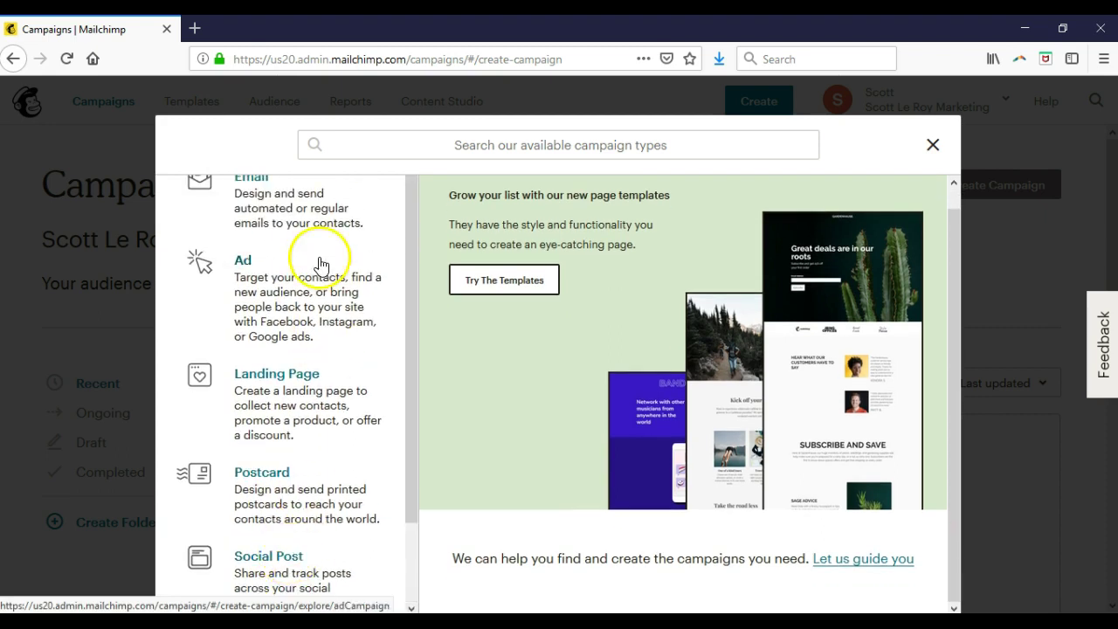
scroll(319, 253, "up", 1)
left_click(270, 230)
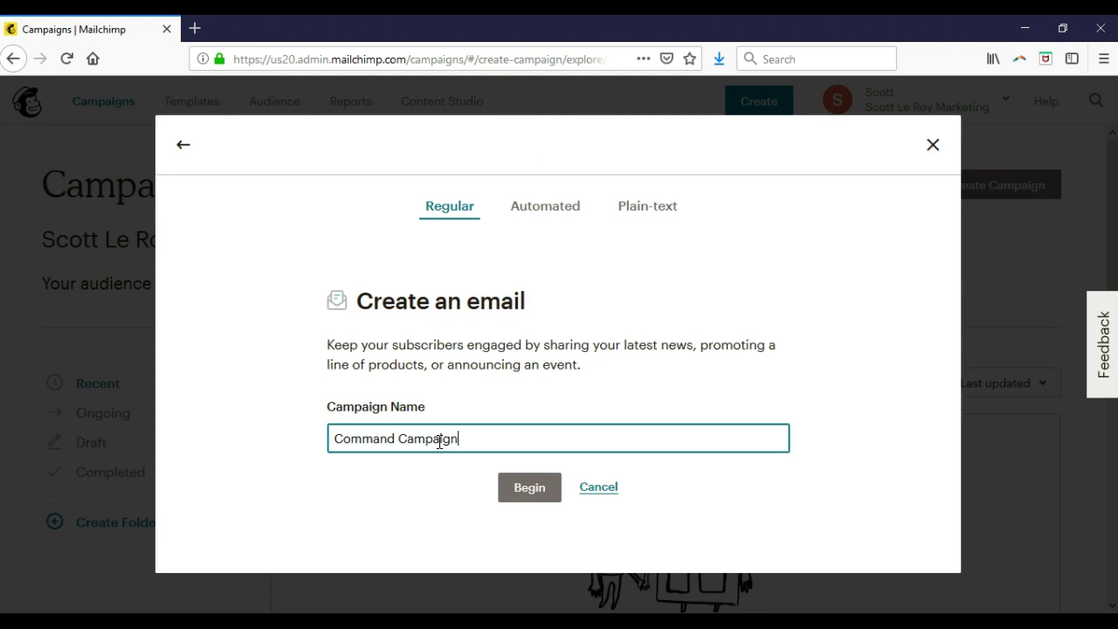
- Set the Command Campaign recipients to the marketing audience's eEdge Contacts tag, 7 recipients
left_click(535, 486)
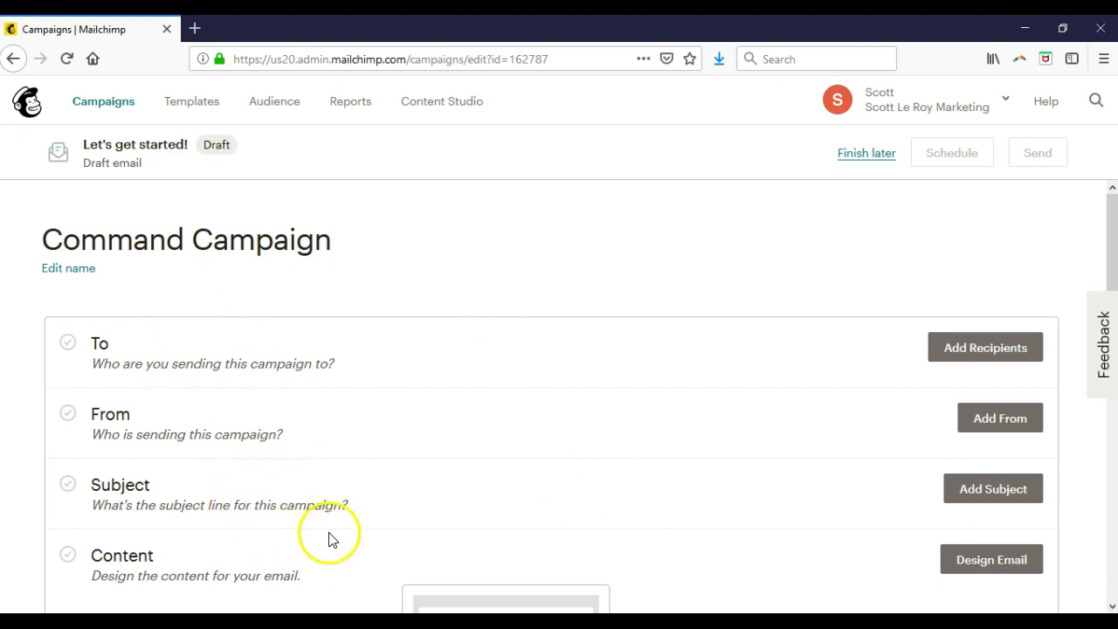
left_click(943, 346)
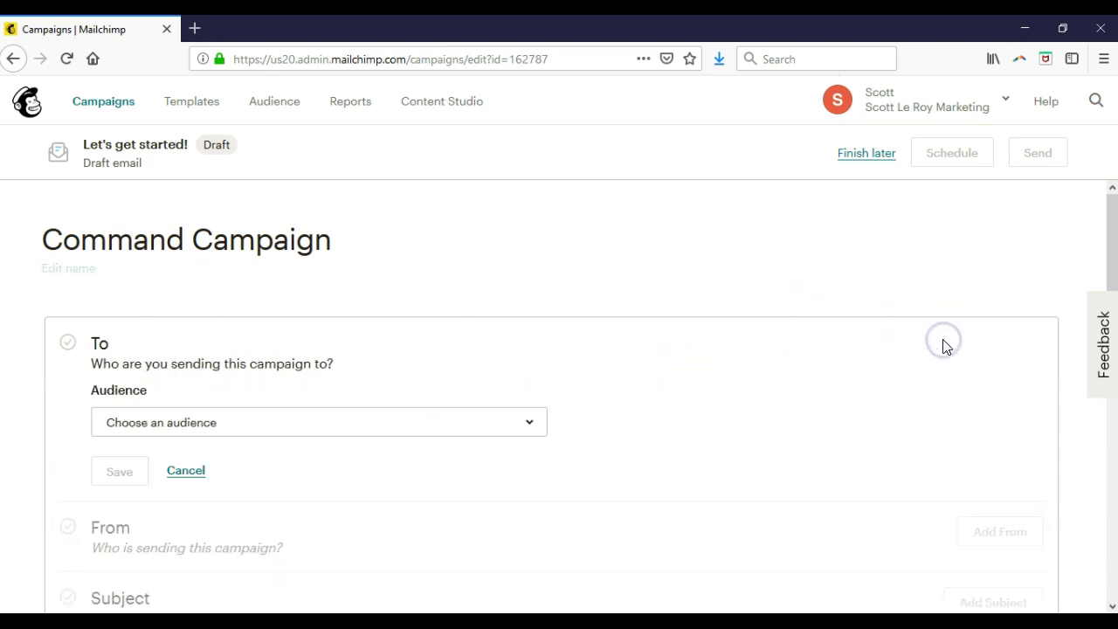
left_click(439, 424)
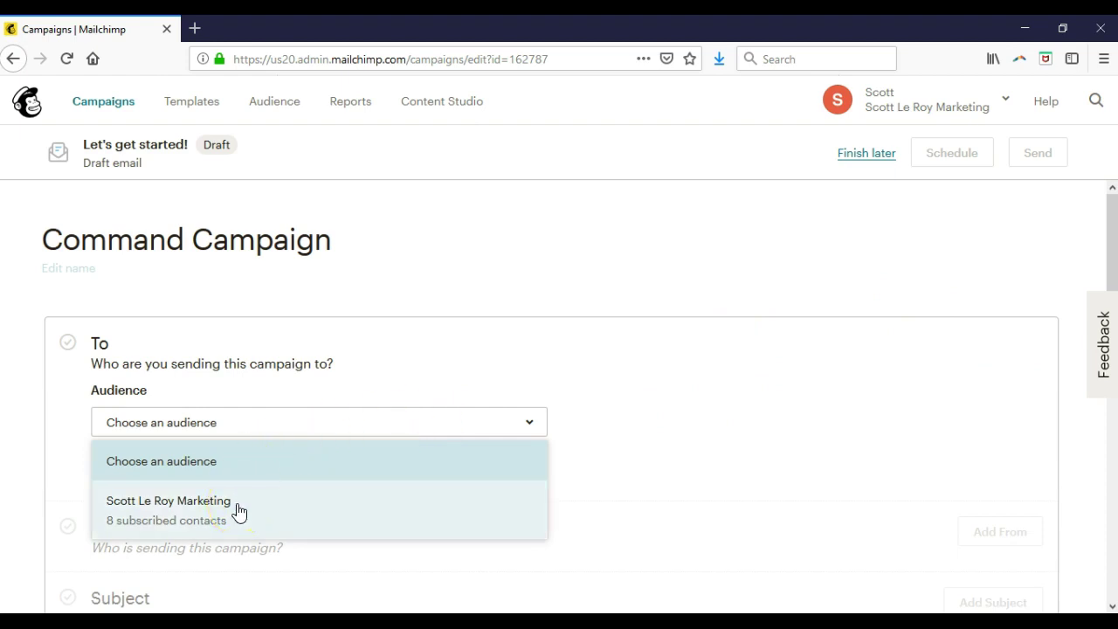
left_click(238, 507)
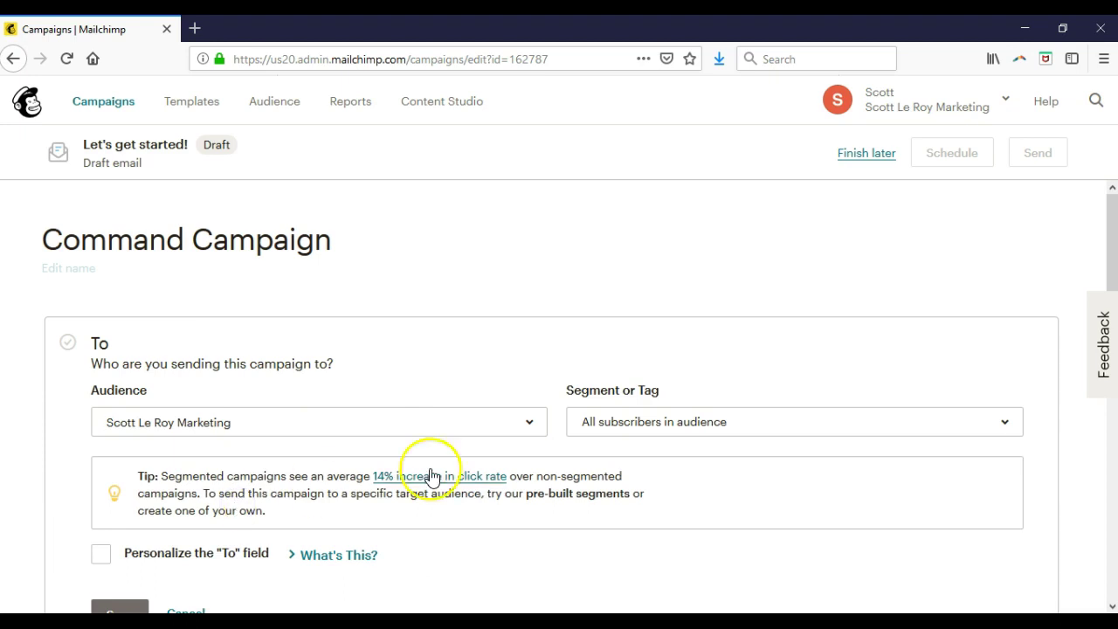
left_click(664, 425)
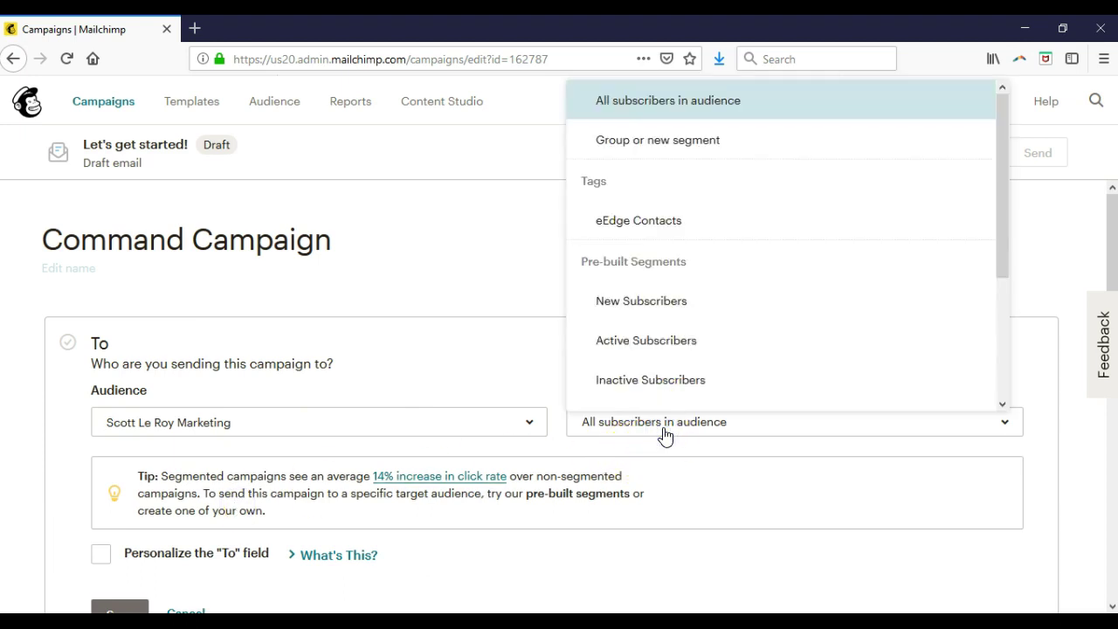
left_click(664, 430)
left_click(665, 430)
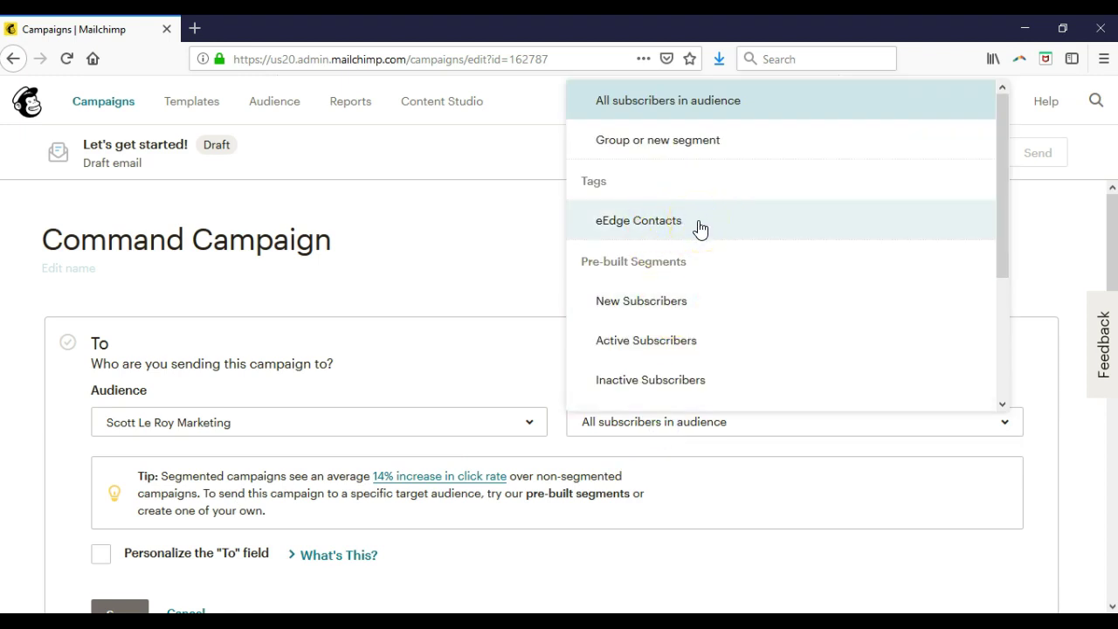
left_click(700, 229)
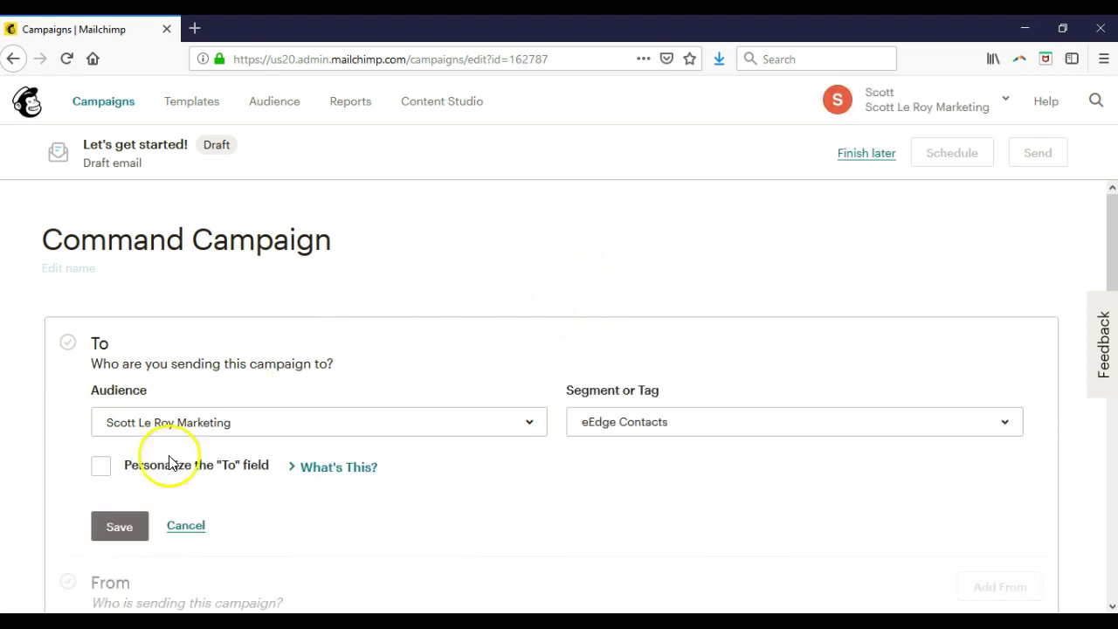
left_click(118, 533)
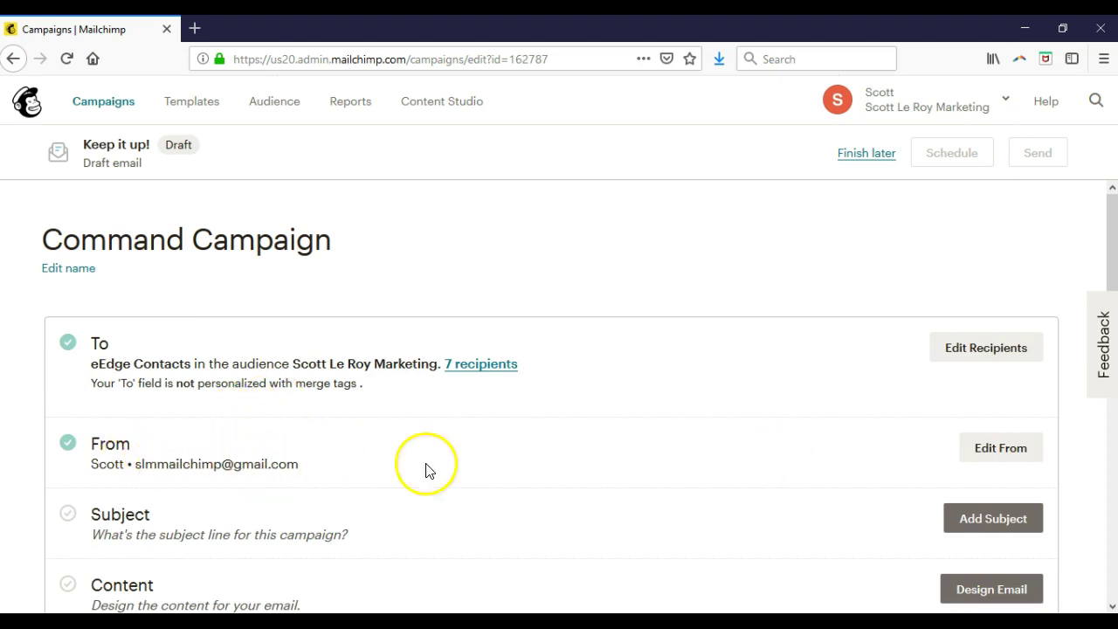
- Append the business name to the sender's first name in From, save, and review the campaign page
left_click(1008, 450)
left_click(406, 519)
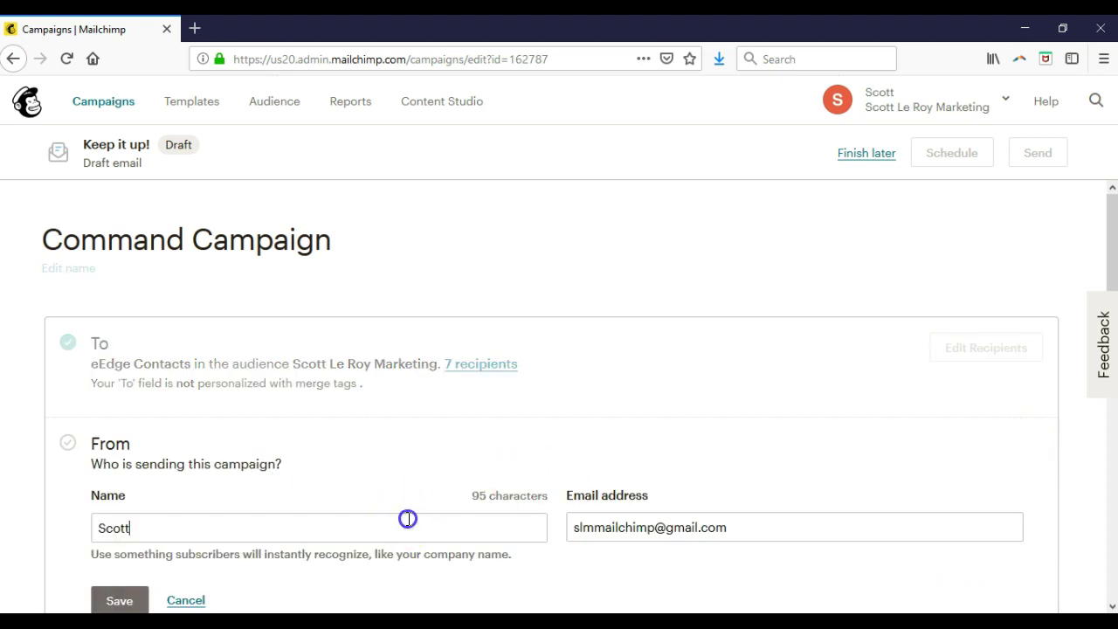
type("Le Roy Marketing")
left_click(120, 601)
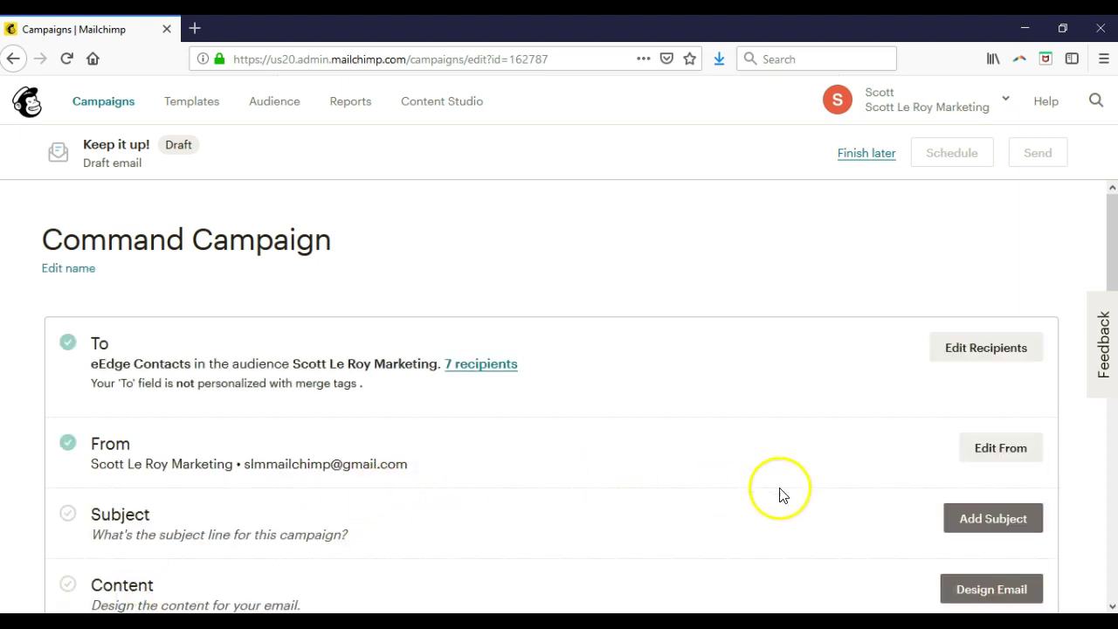
scroll(896, 511, "down", 2)
scroll(904, 499, "down", 2)
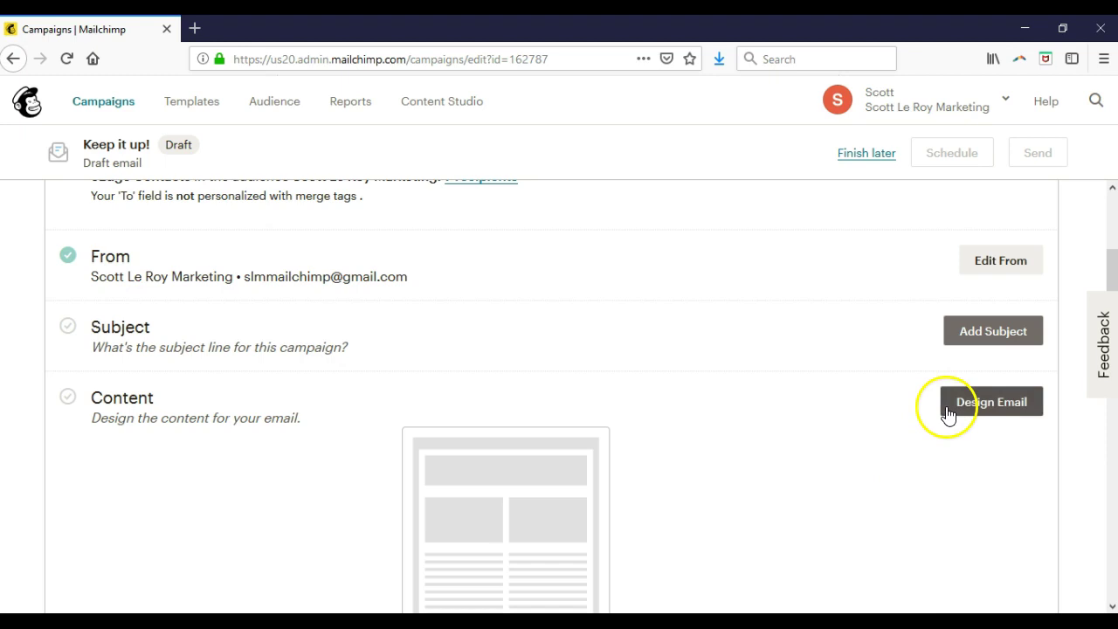
scroll(949, 411, "down", 6)
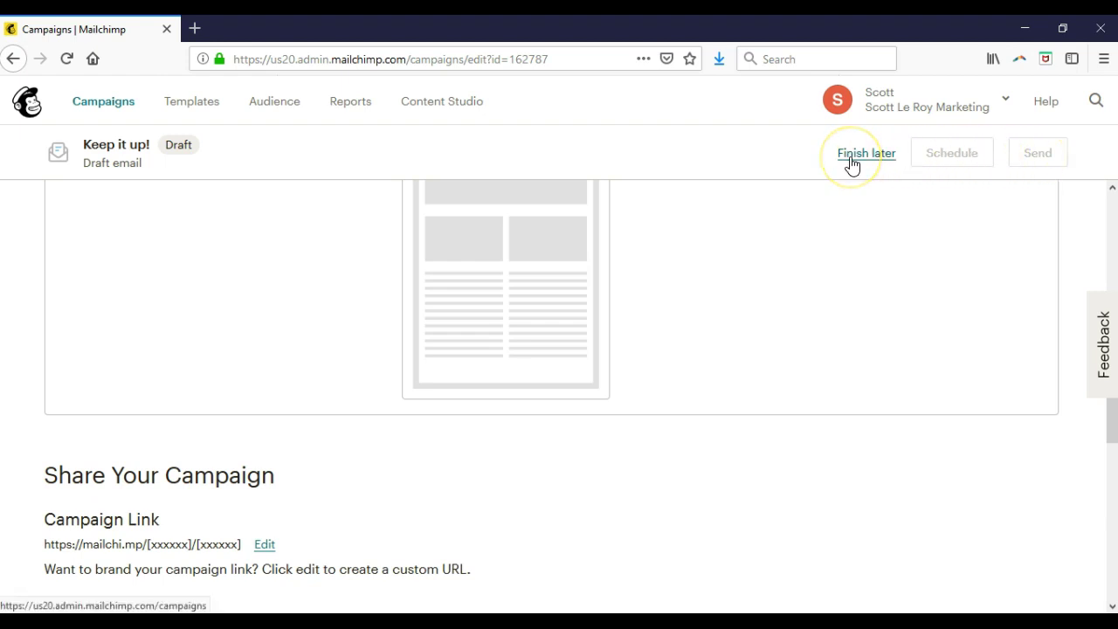
scroll(804, 372, "up", 5)
scroll(809, 372, "up", 2)
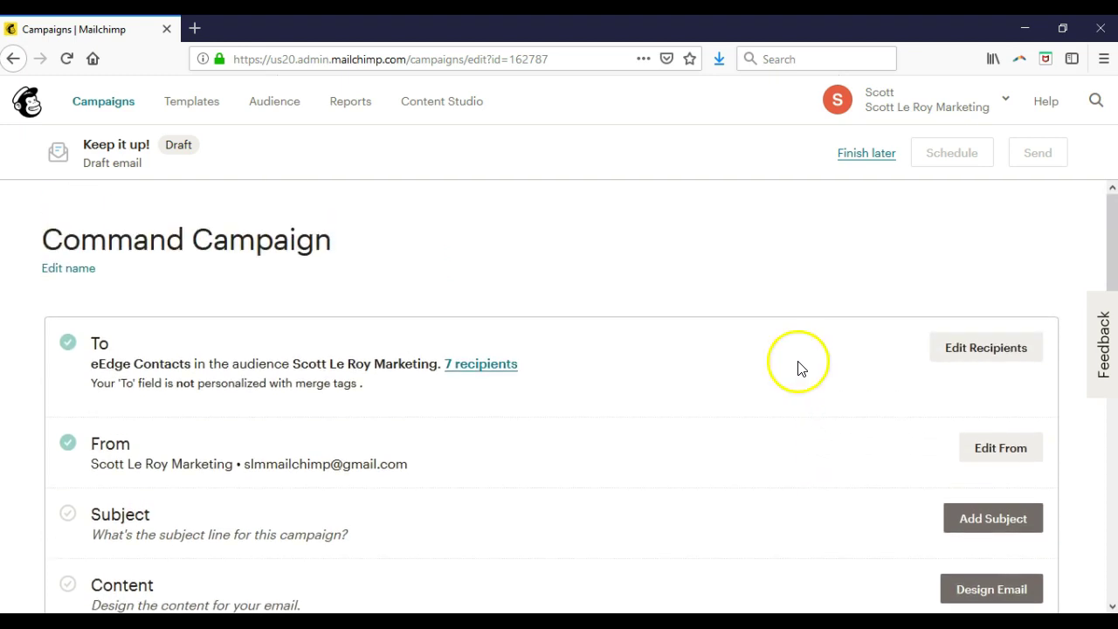
- Log out of Mailchimp and load agent.kw.com in a new browser tab
left_click(1003, 91)
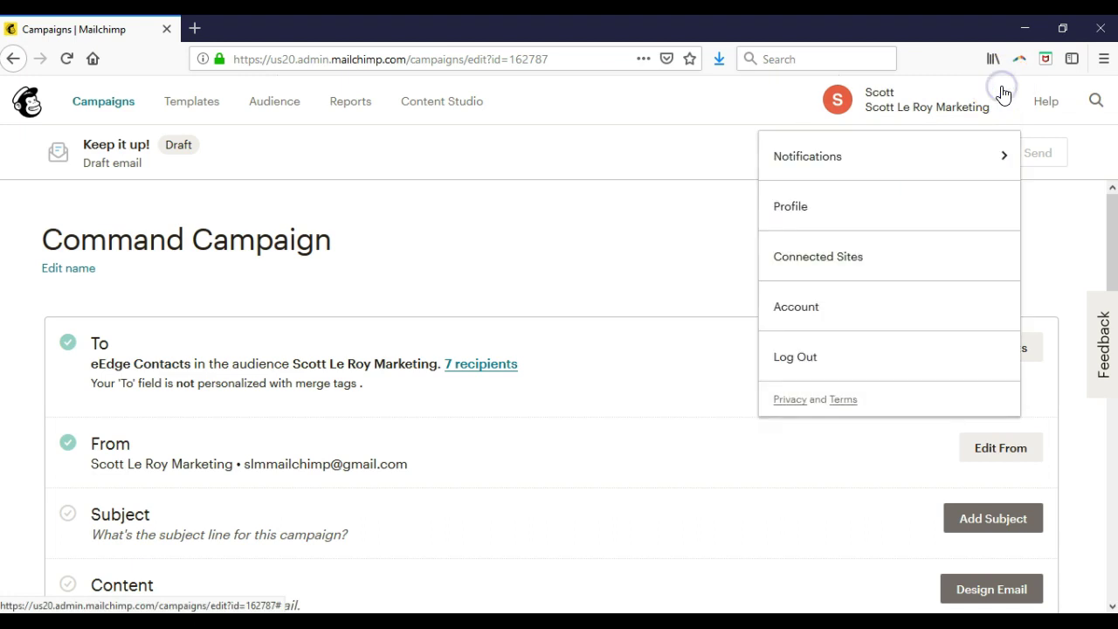
left_click(841, 368)
left_click(194, 28)
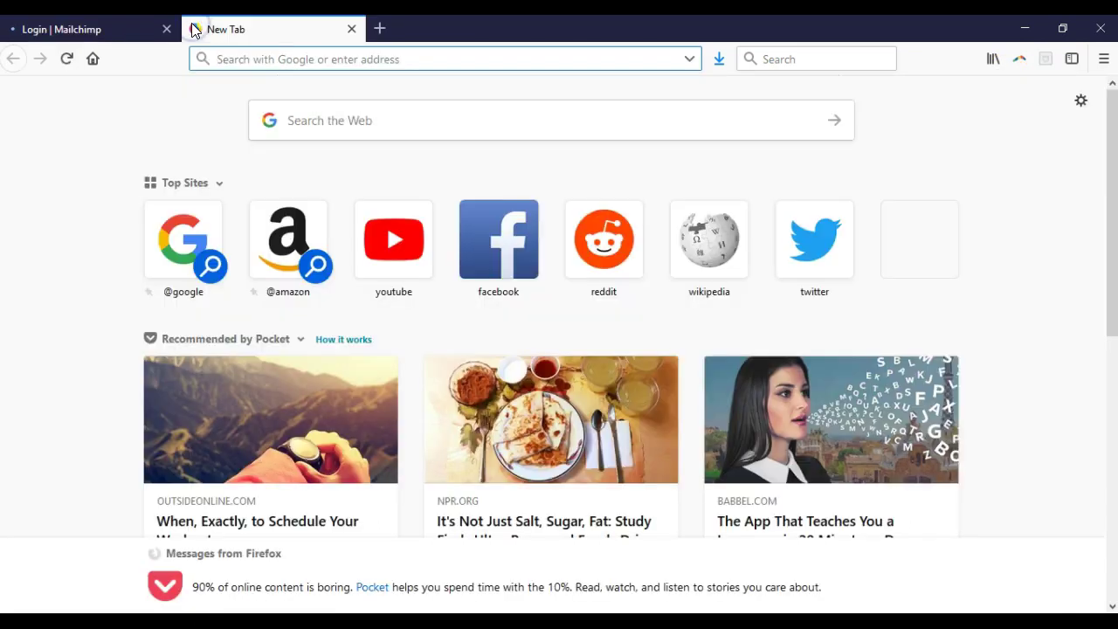
type("agent.kw.com")
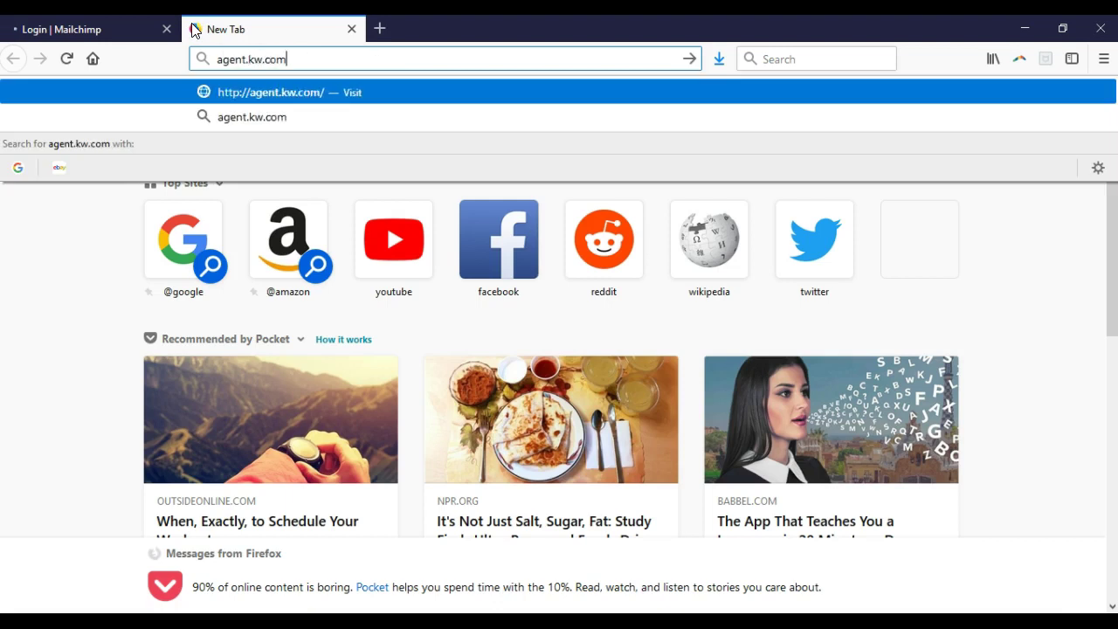
key("Return")
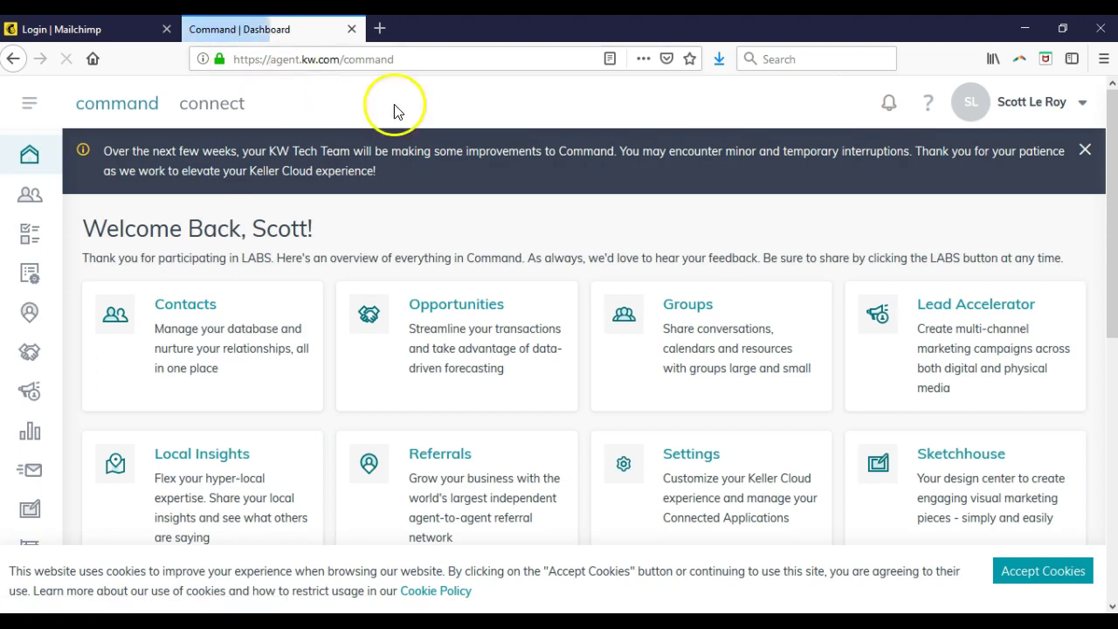
- Go to KW Command Settings and scroll the Applications list to MailChimp, shown as Connected
left_click(1067, 104)
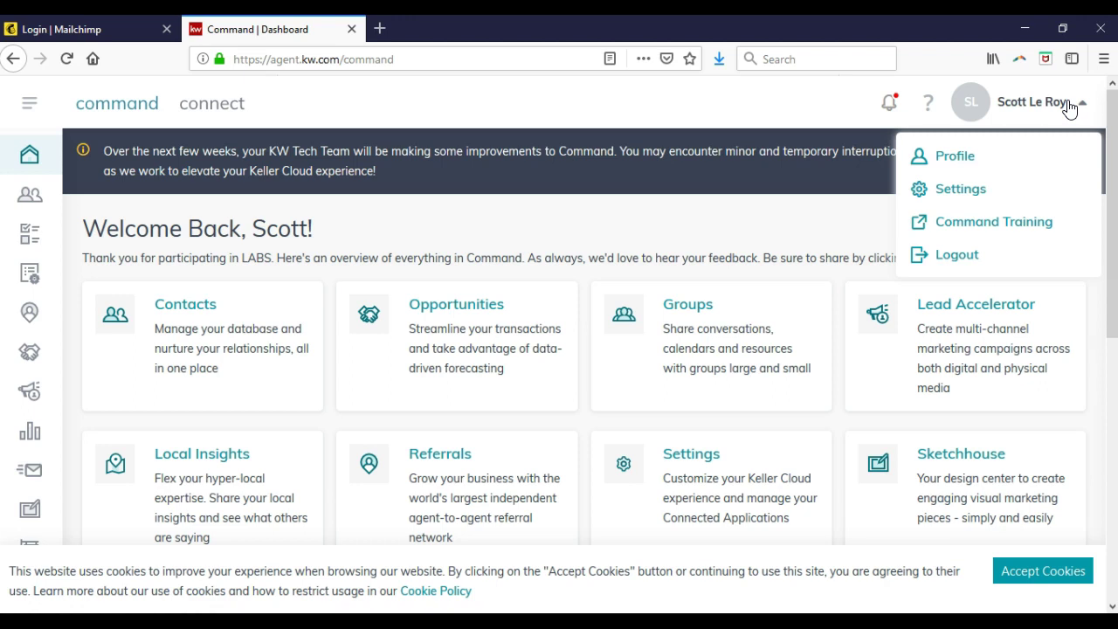
left_click(975, 199)
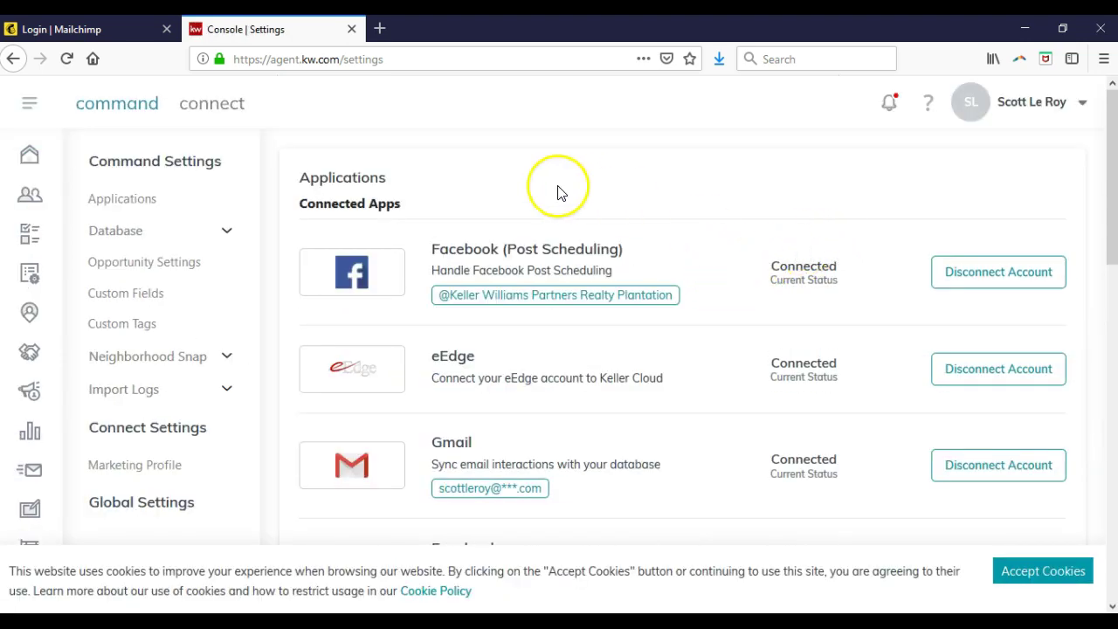
scroll(406, 288, "down", 3)
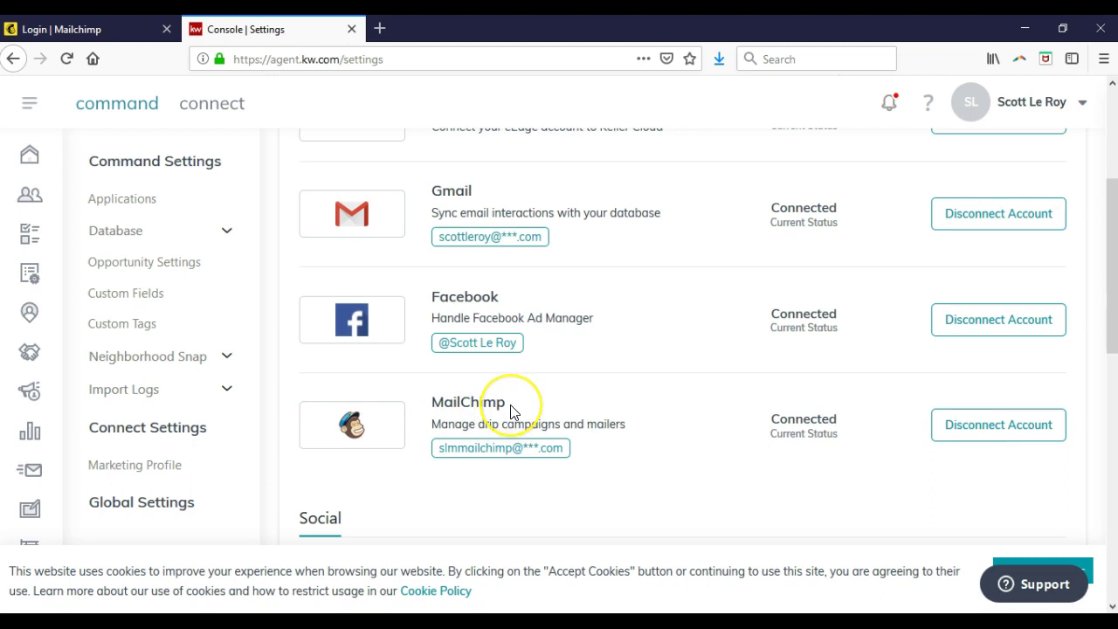
- Open Email Campaigns and check My Lists, where the synced marketing list holds 8 contacts
left_click(31, 477)
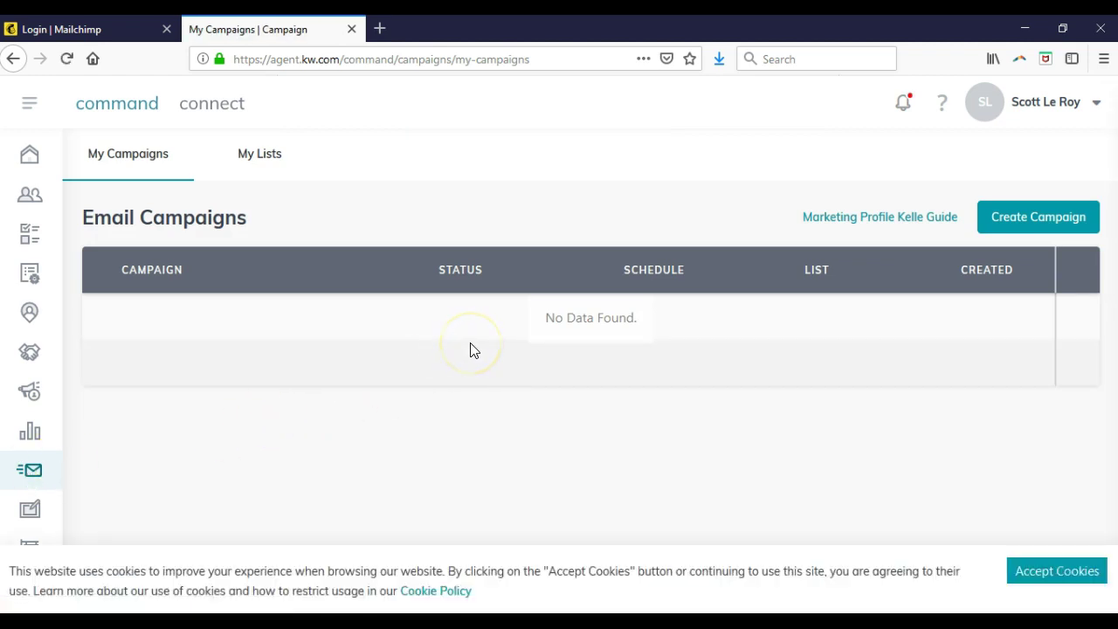
left_click(266, 151)
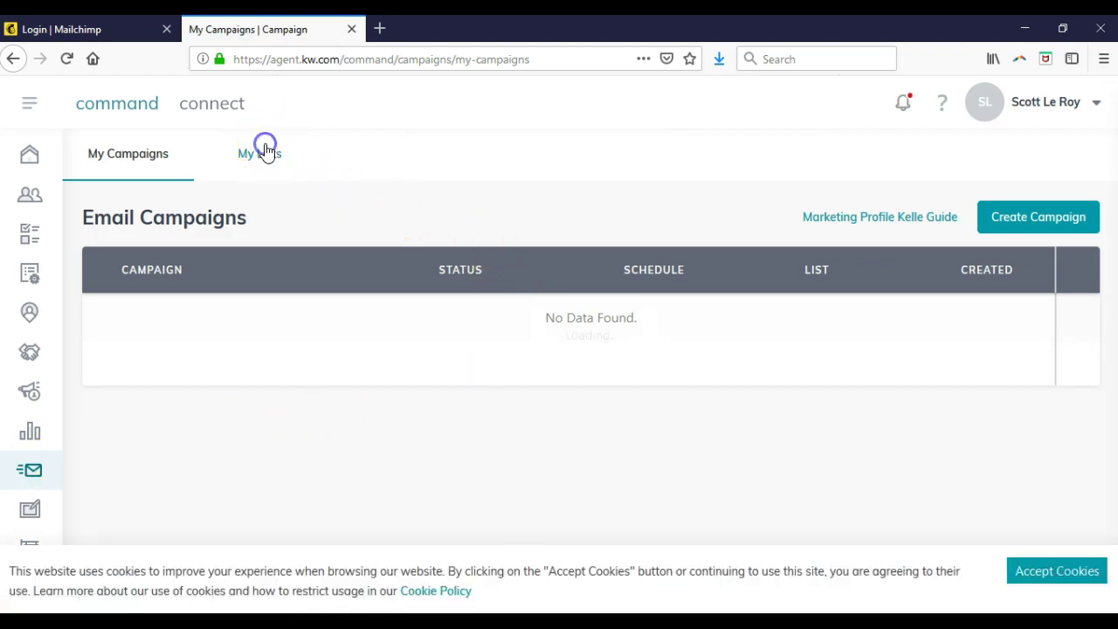
left_click(263, 156)
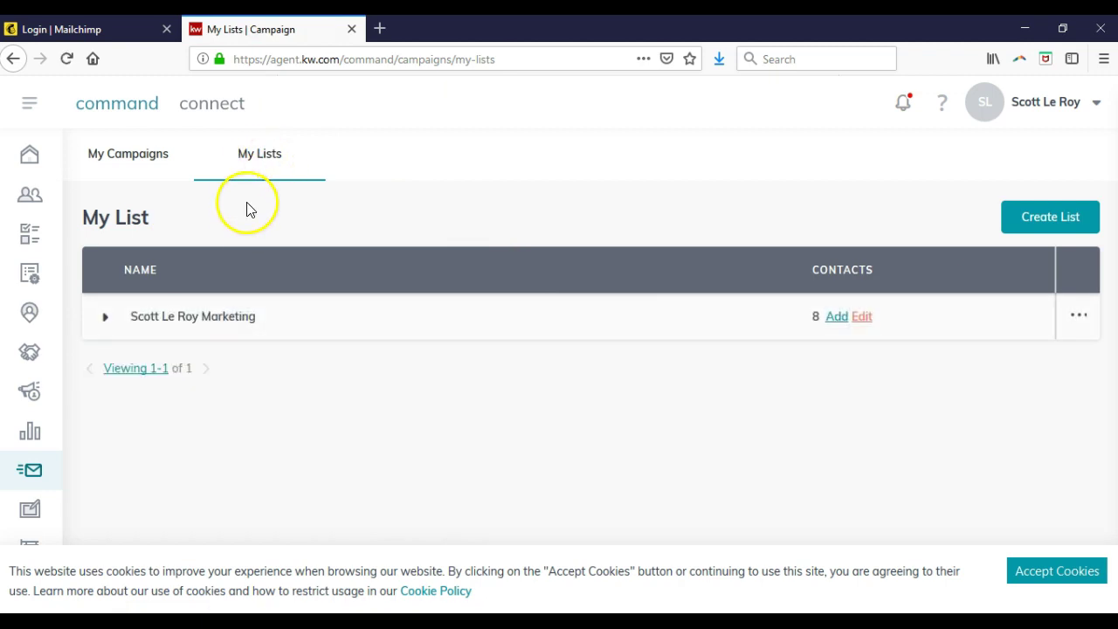
left_click(106, 323)
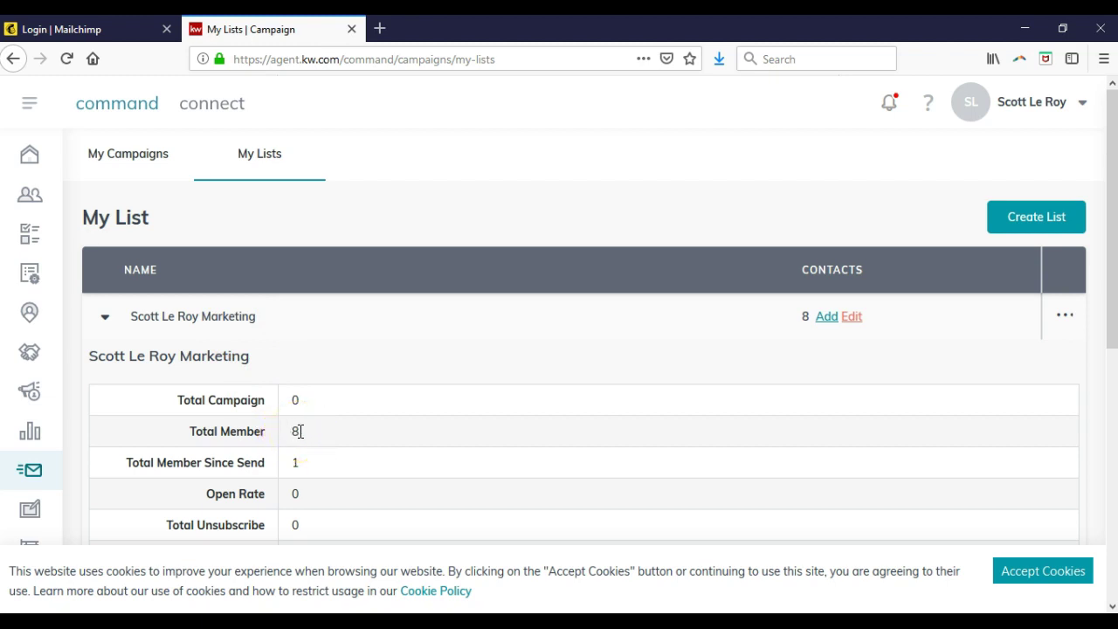
left_click(104, 316)
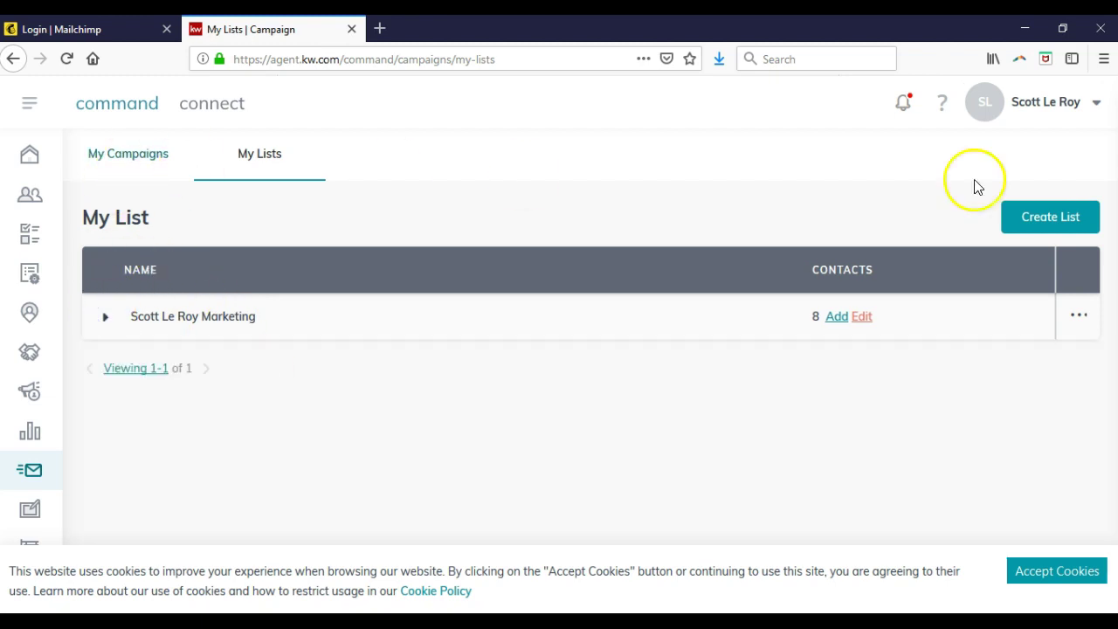
left_click(148, 152)
- Try a new campaign on the marketing list, find no templates, close it, and accept cookies
left_click(1036, 226)
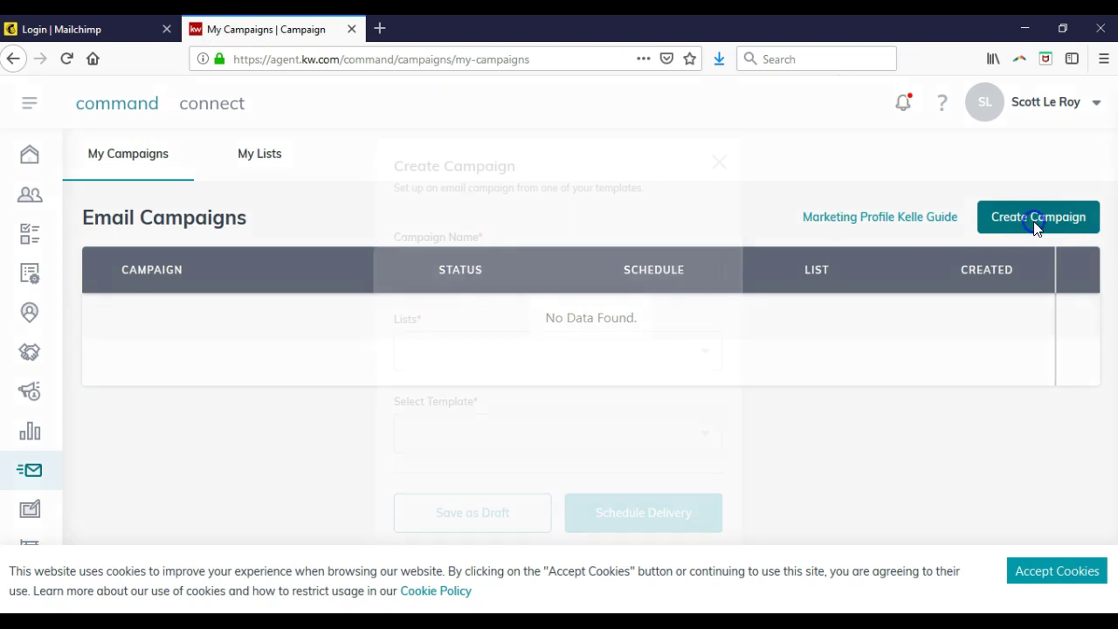
left_click(584, 355)
left_click(554, 389)
left_click(522, 435)
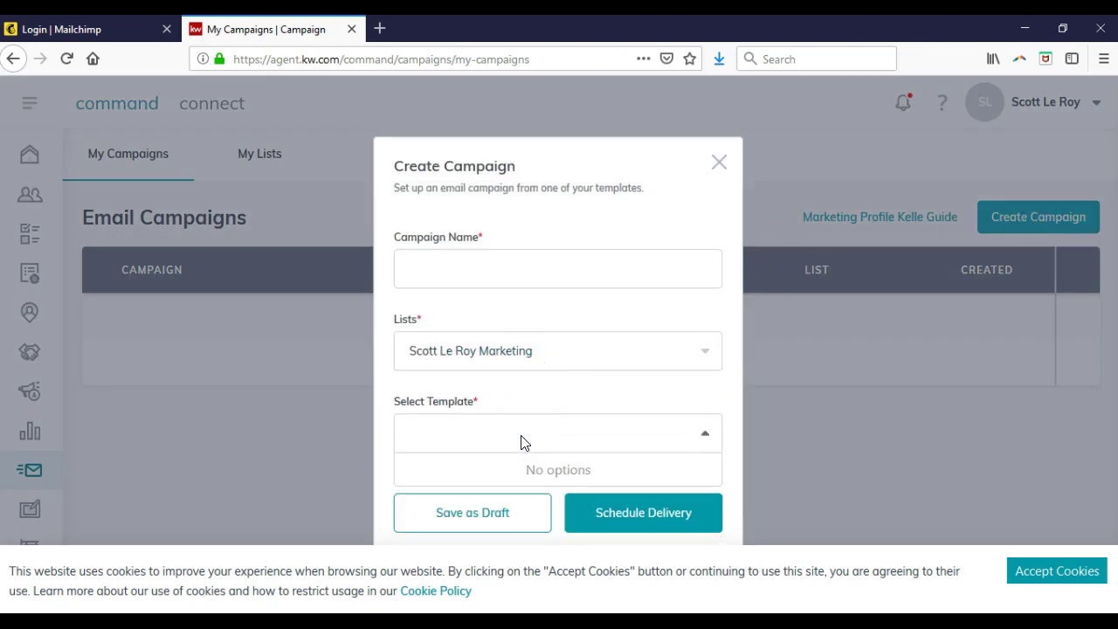
left_click(569, 265)
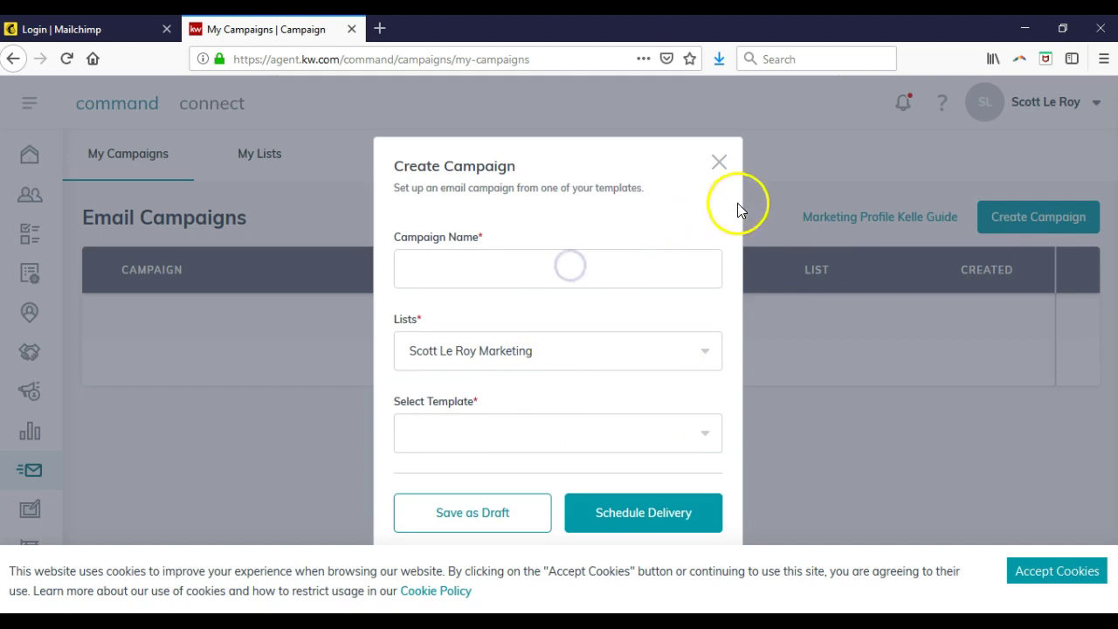
left_click(719, 160)
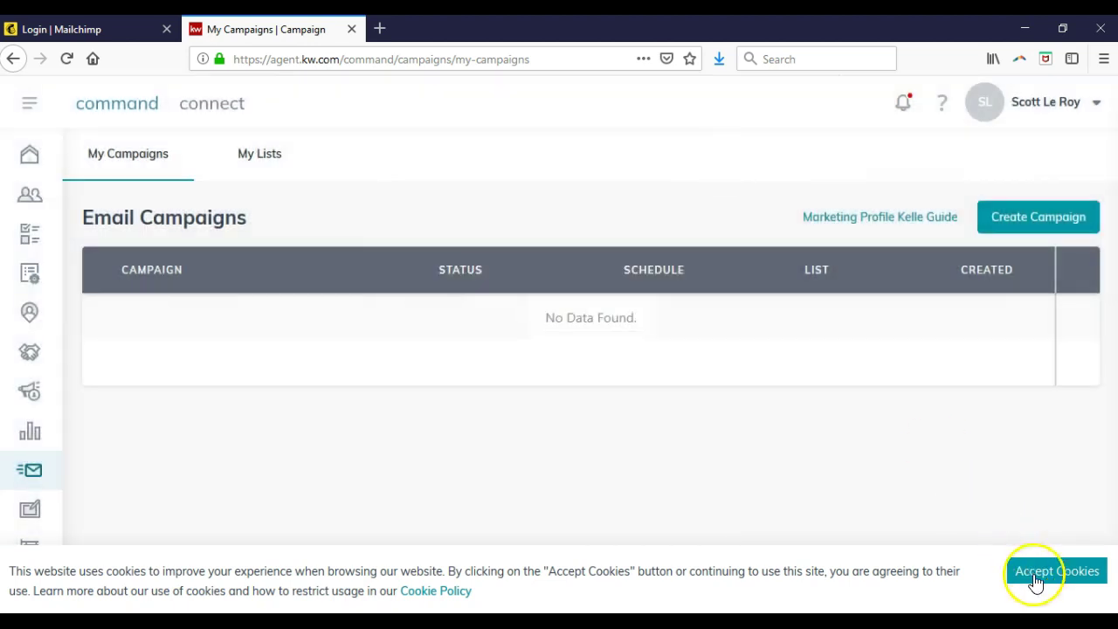
left_click(1036, 578)
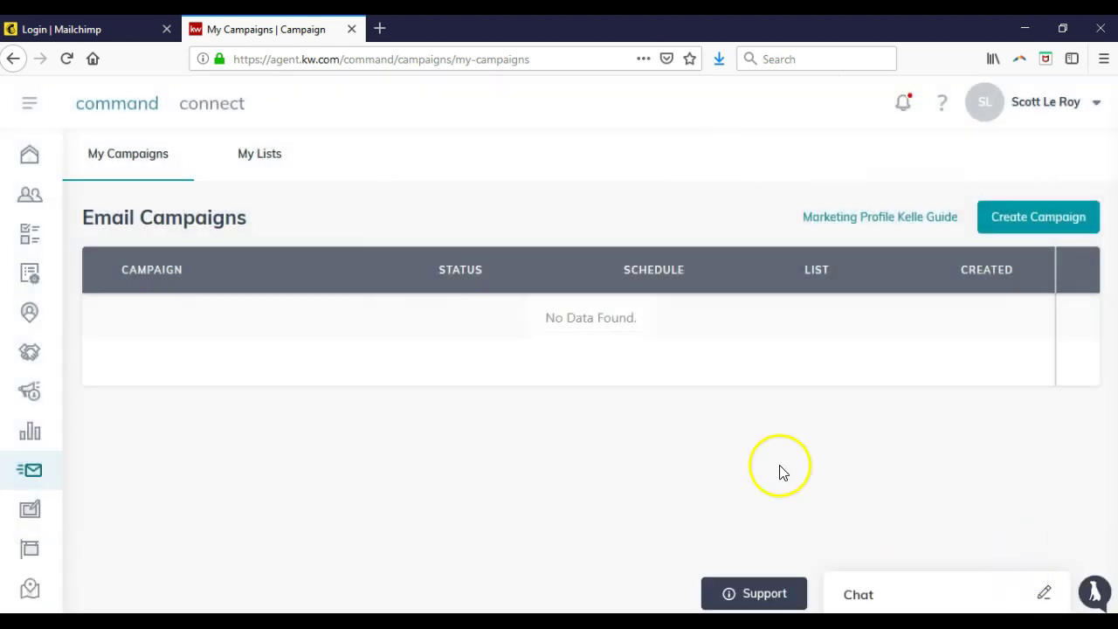